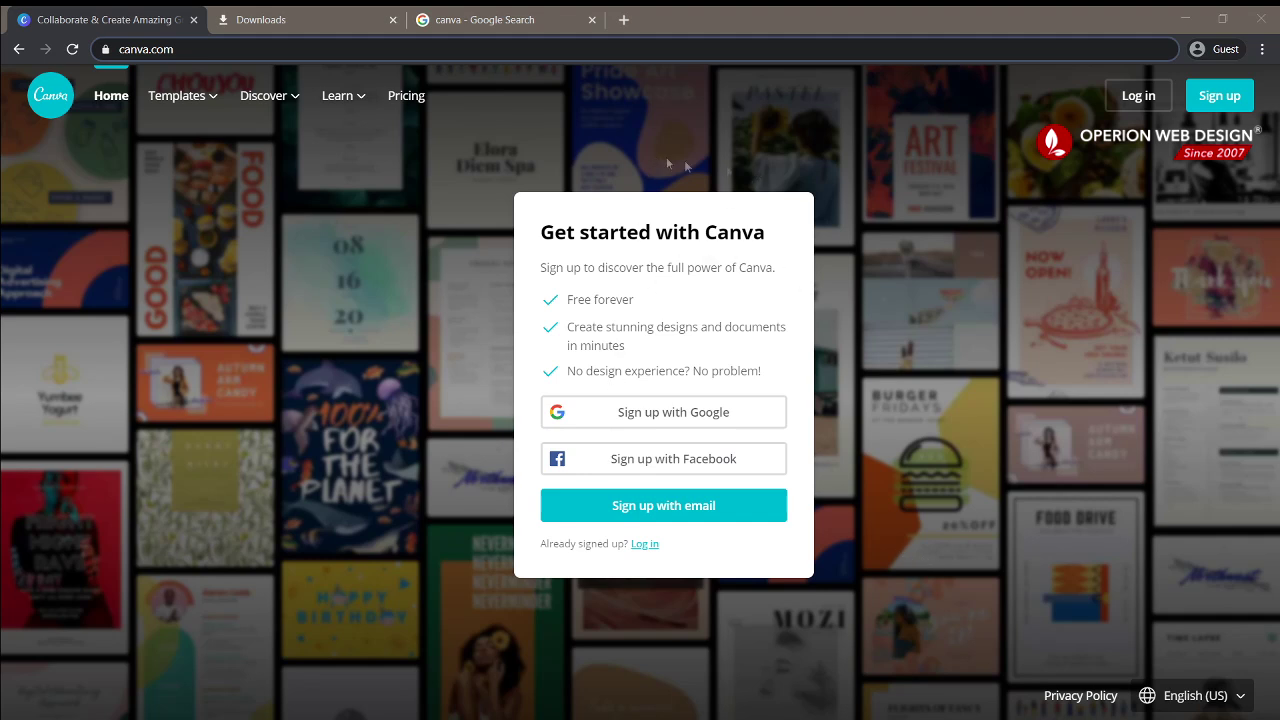
# Sign up with Google for personal use and decline the 30-day Pro trial with Maybe later
pyautogui.click(669, 422)
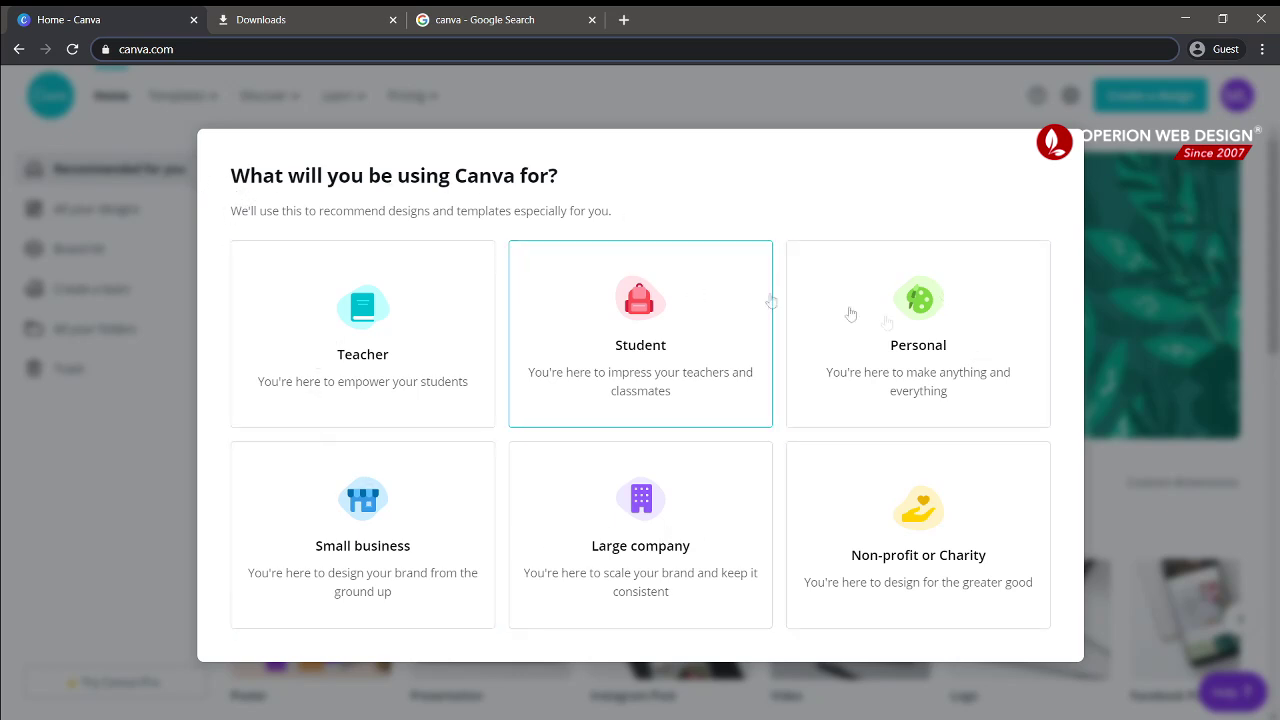
pyautogui.click(903, 393)
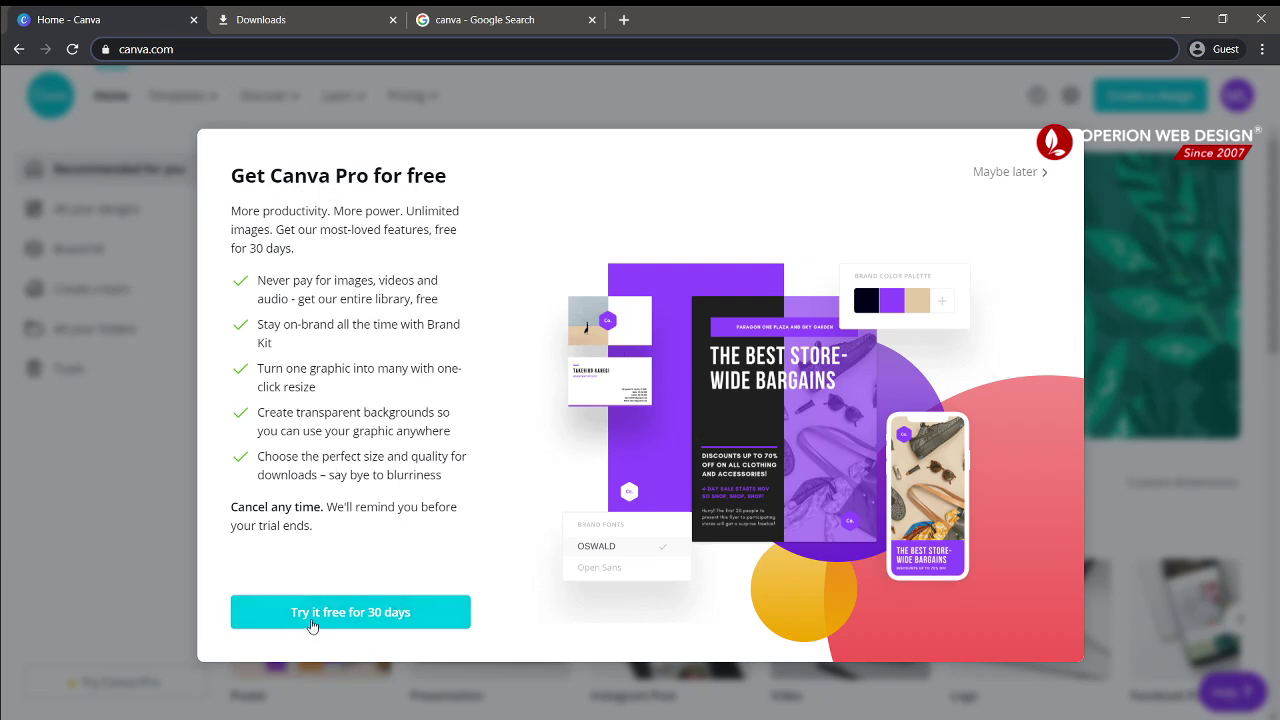
pyautogui.click(380, 620)
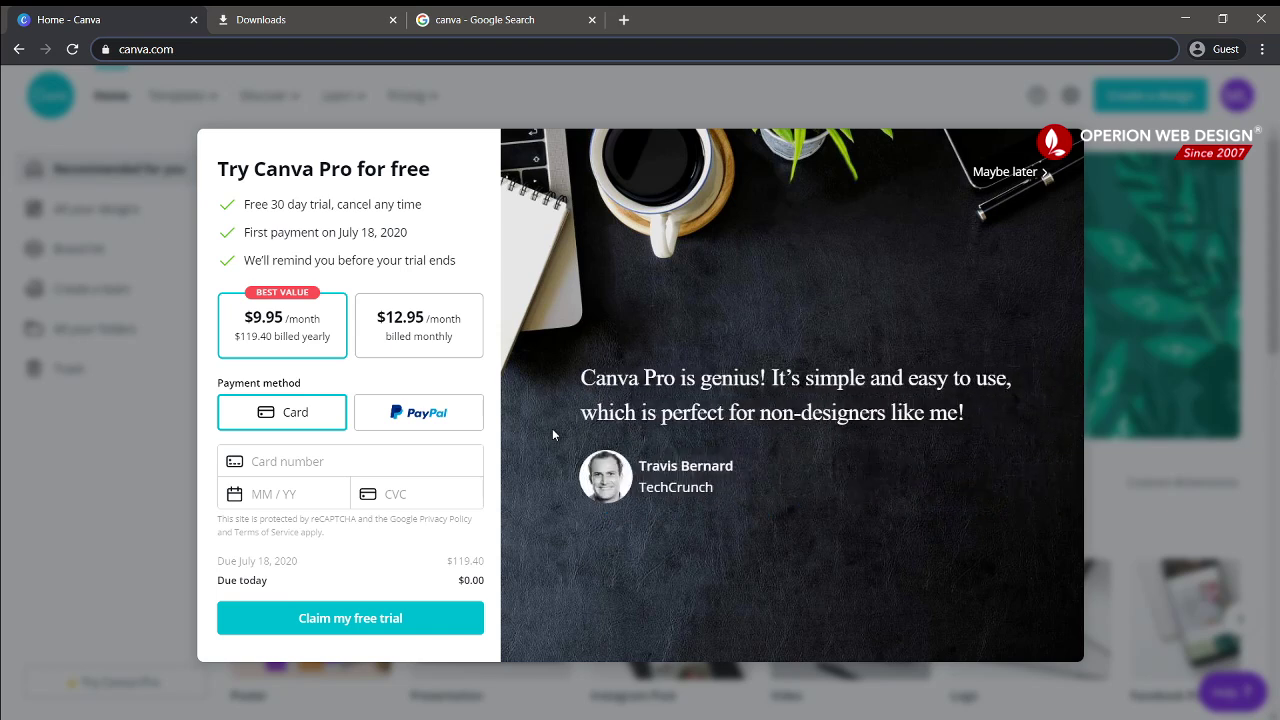
pyautogui.click(1015, 178)
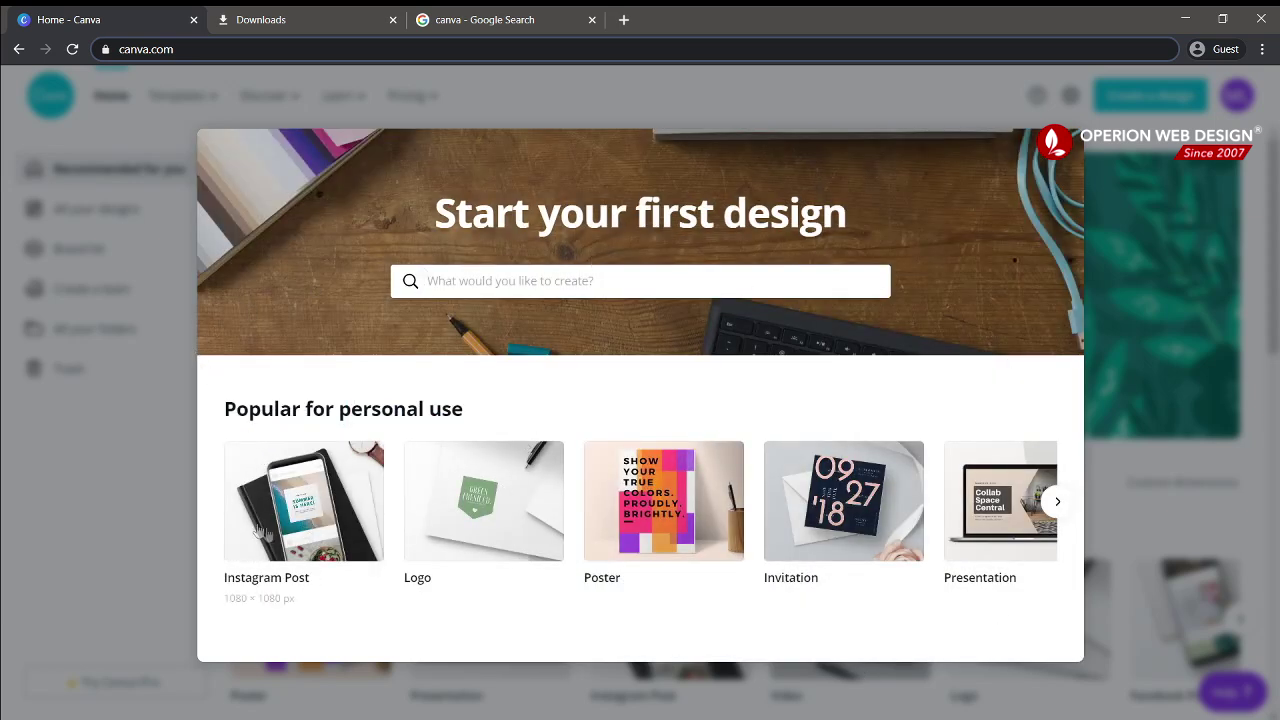
# Browse the Popular for personal use carousel and create a 1080 × 1080 px Social Media design
pyautogui.click(1057, 501)
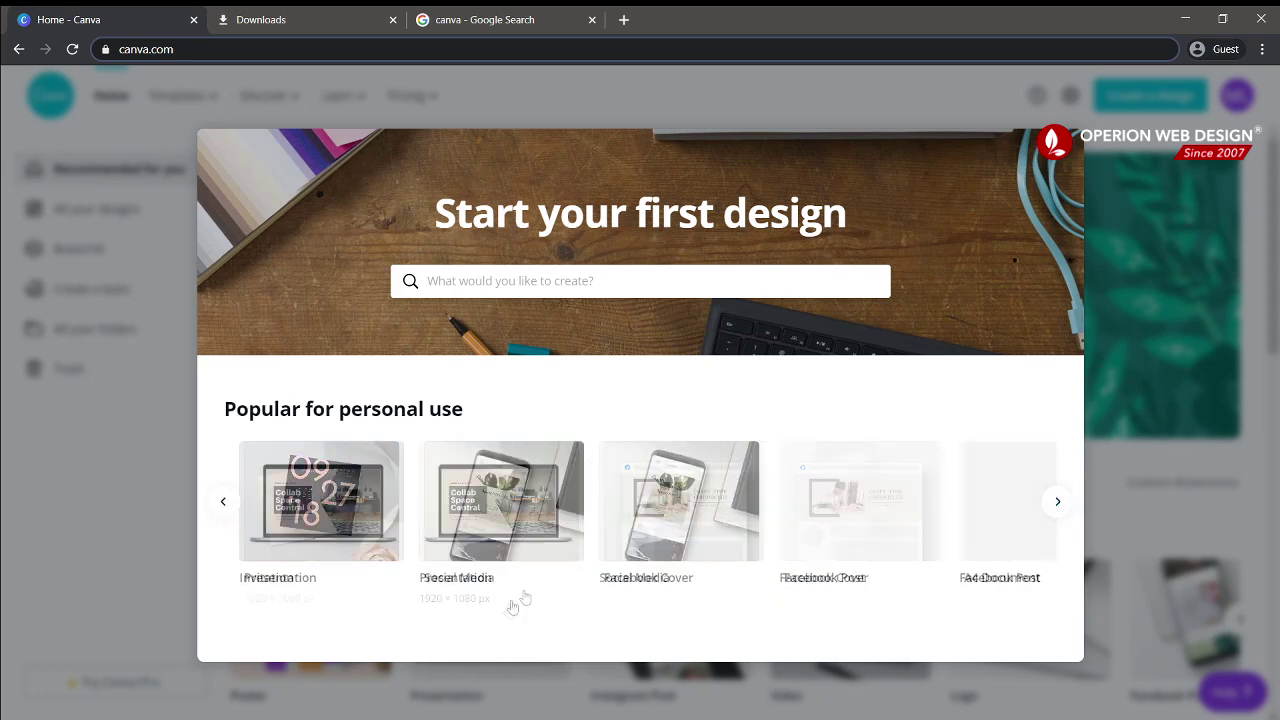
pyautogui.click(227, 502)
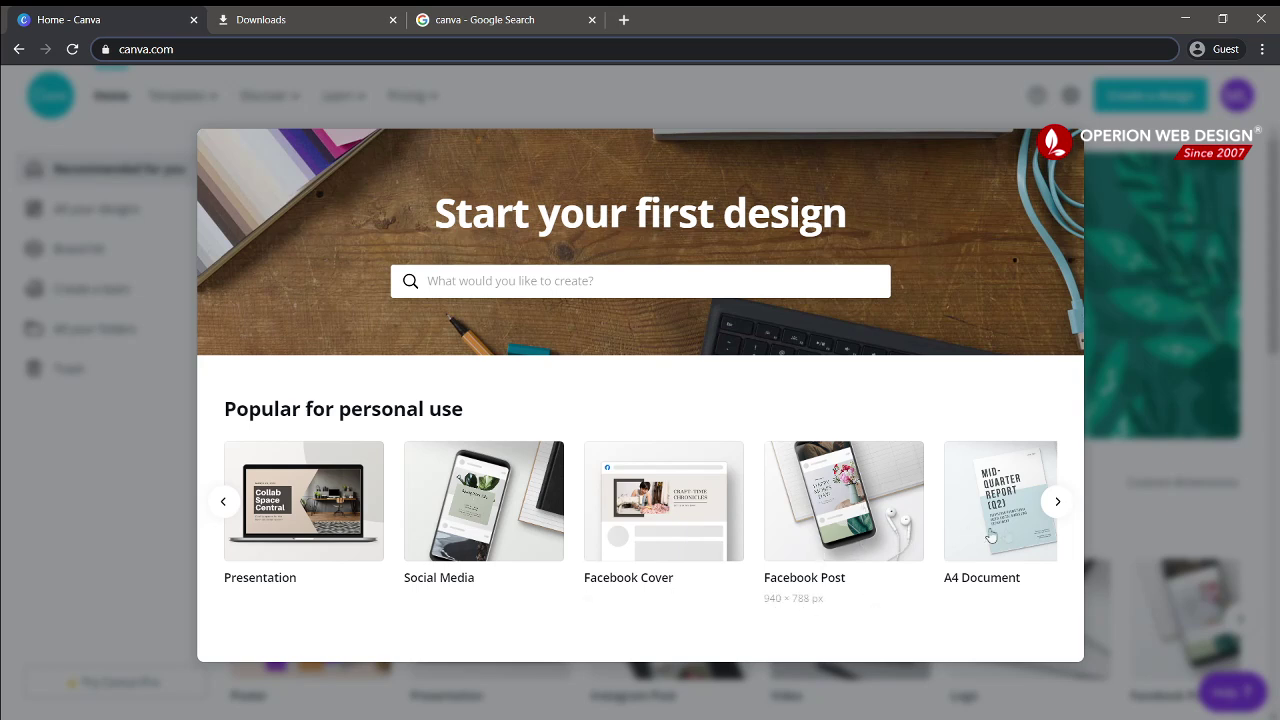
pyautogui.click(1057, 503)
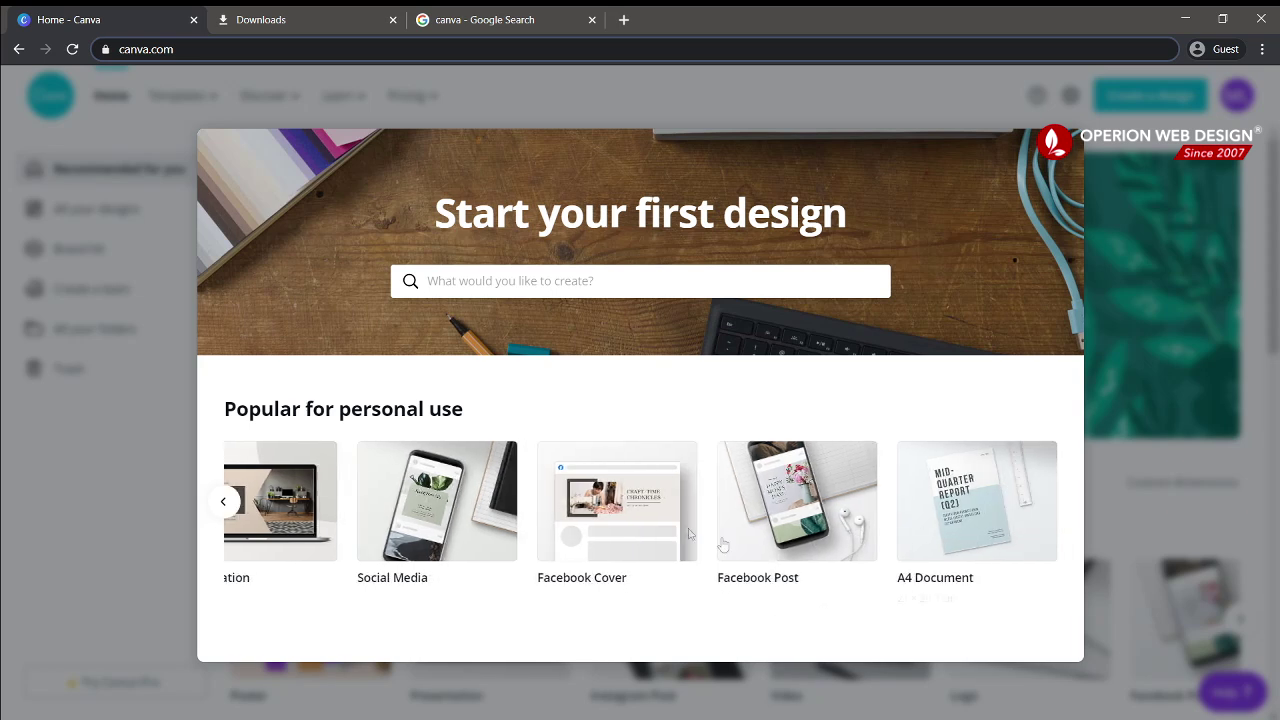
pyautogui.click(223, 502)
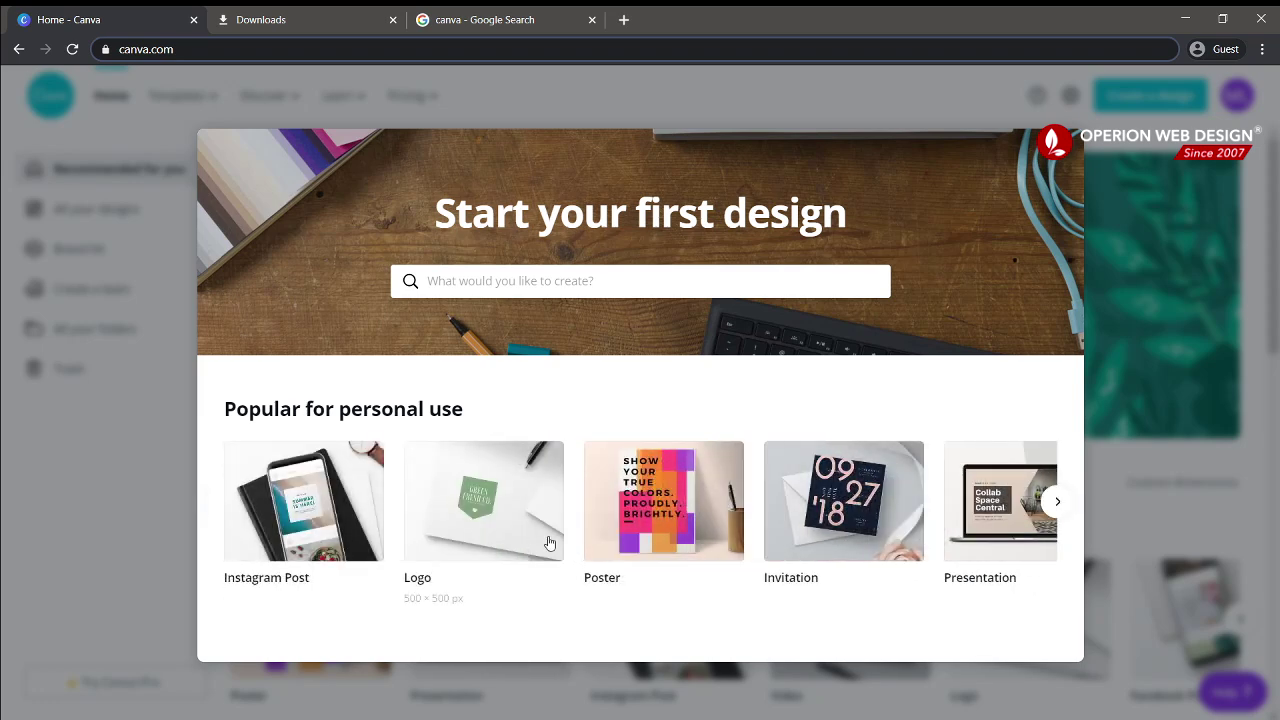
pyautogui.click(1057, 501)
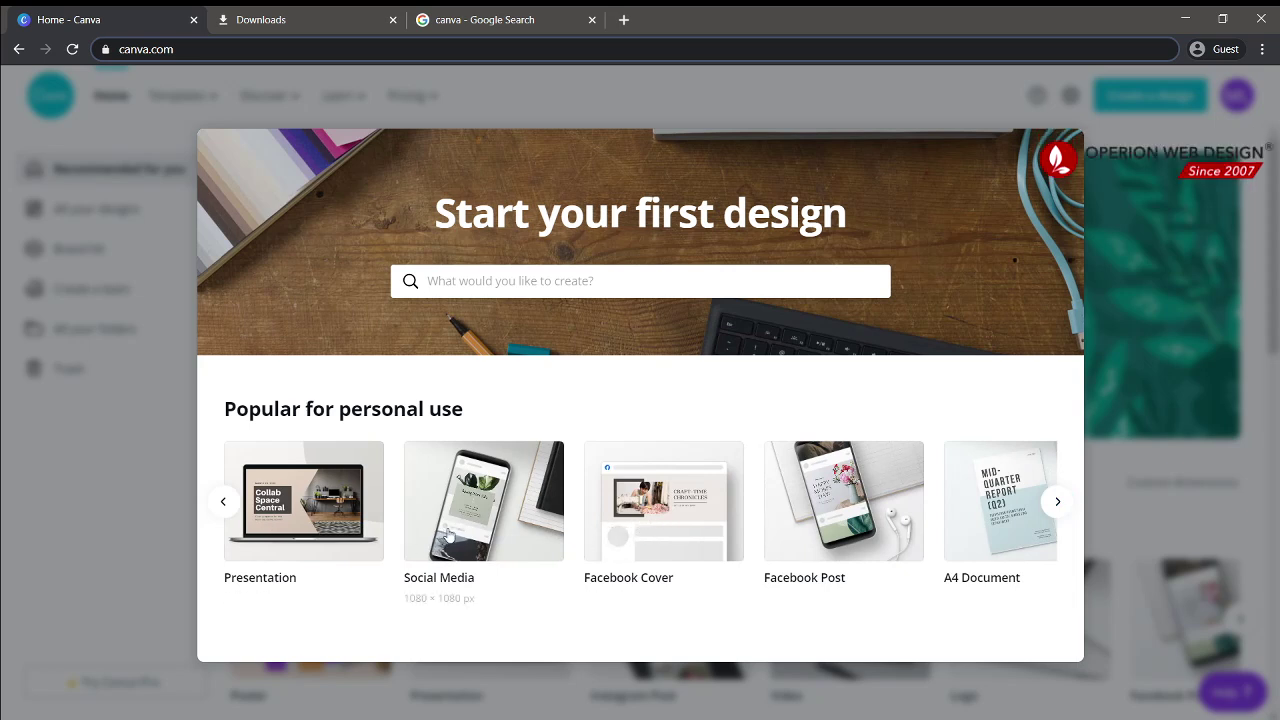
pyautogui.click(518, 482)
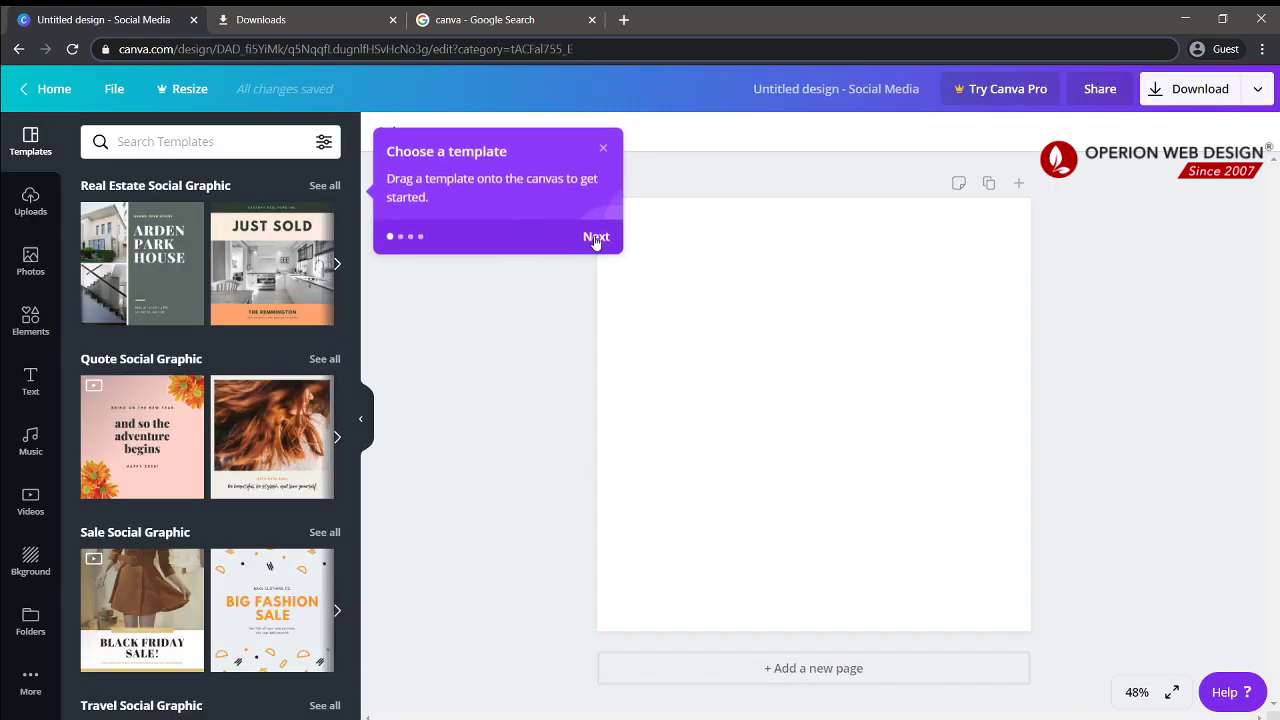
# Close the Choose a template tip and apply the National Hugging Day template from Days & Events
pyautogui.click(604, 149)
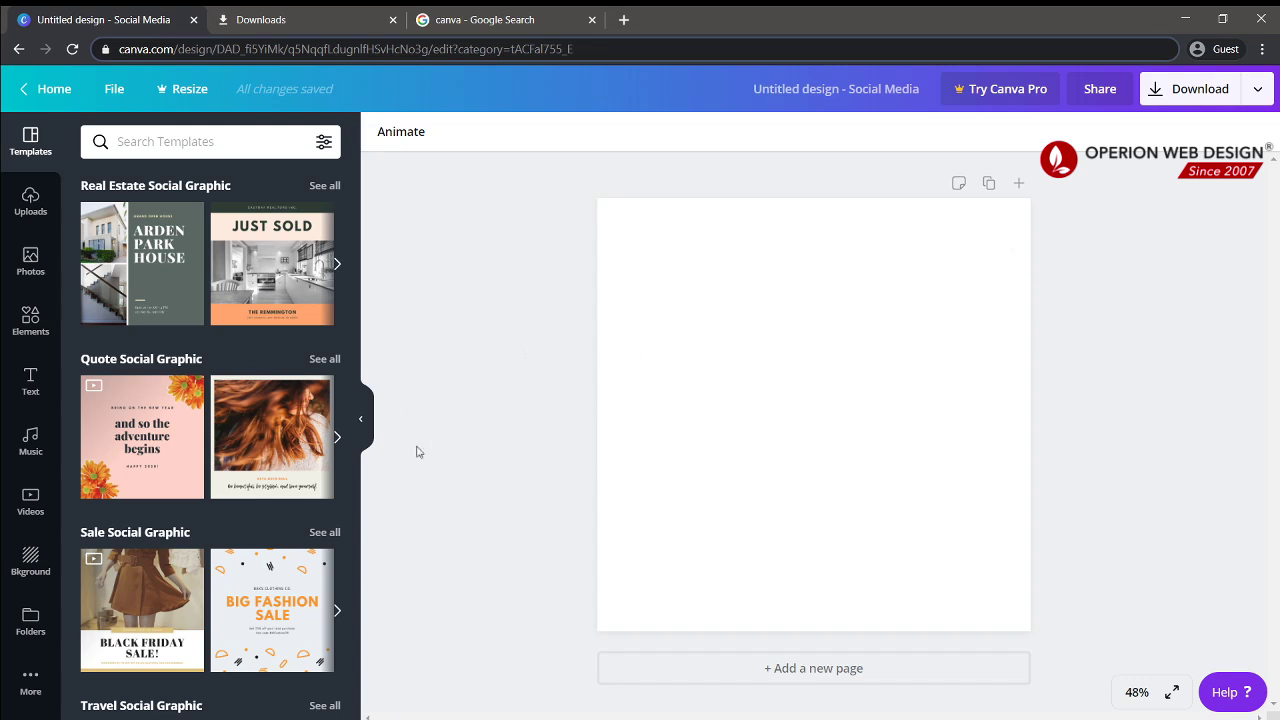
pyautogui.scroll(-3, 184, 341)
pyautogui.scroll(3, 184, 341)
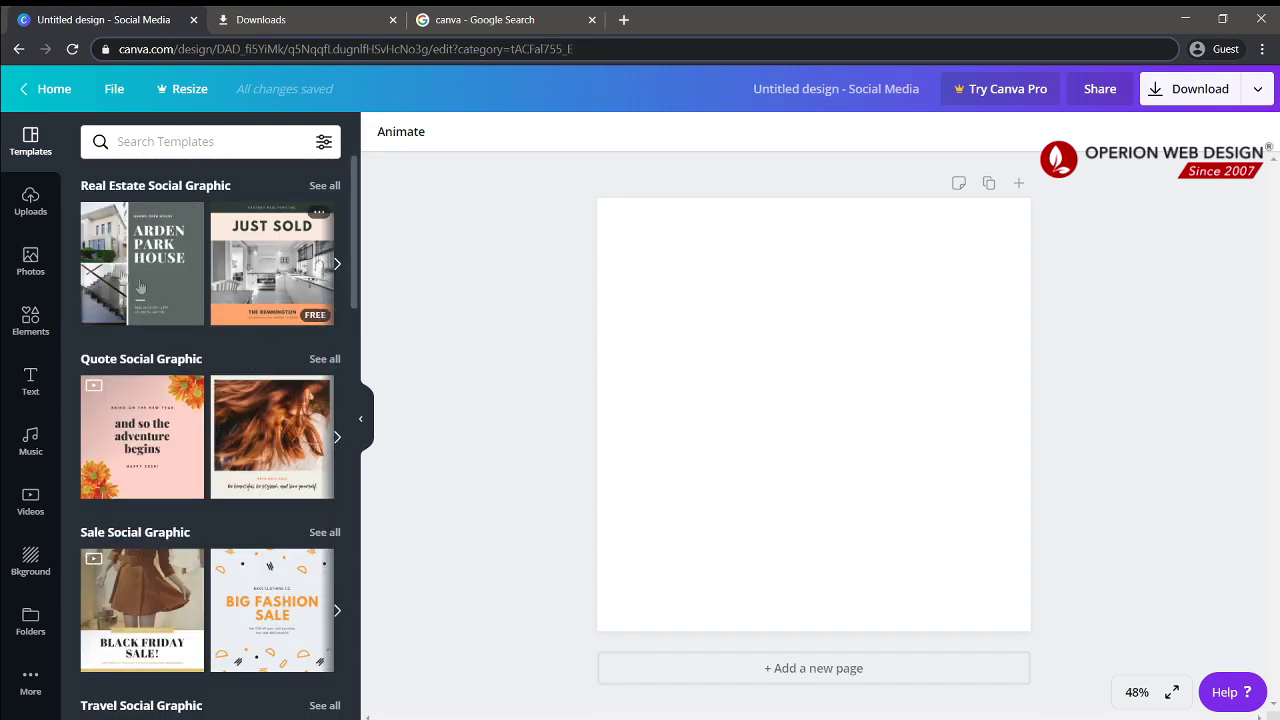
pyautogui.scroll(-3, 190, 345)
pyautogui.scroll(2, 208, 357)
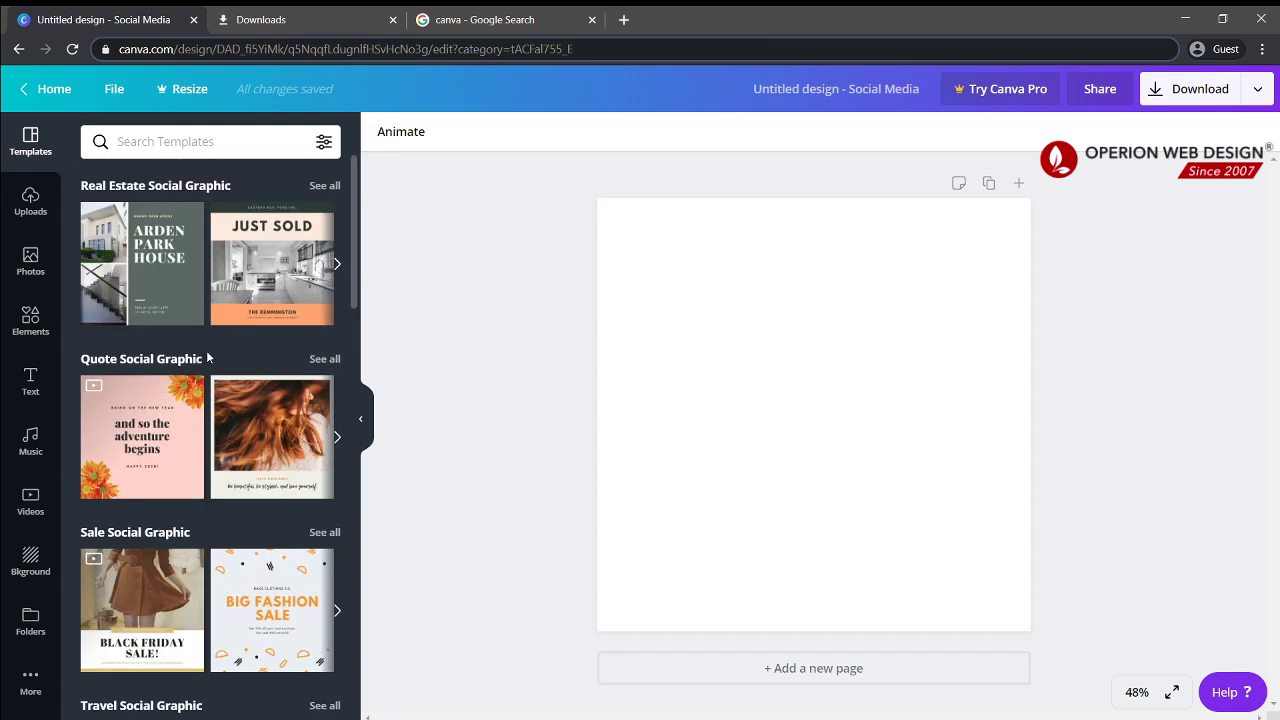
pyautogui.scroll(-1, 207, 357)
pyautogui.scroll(1, 206, 350)
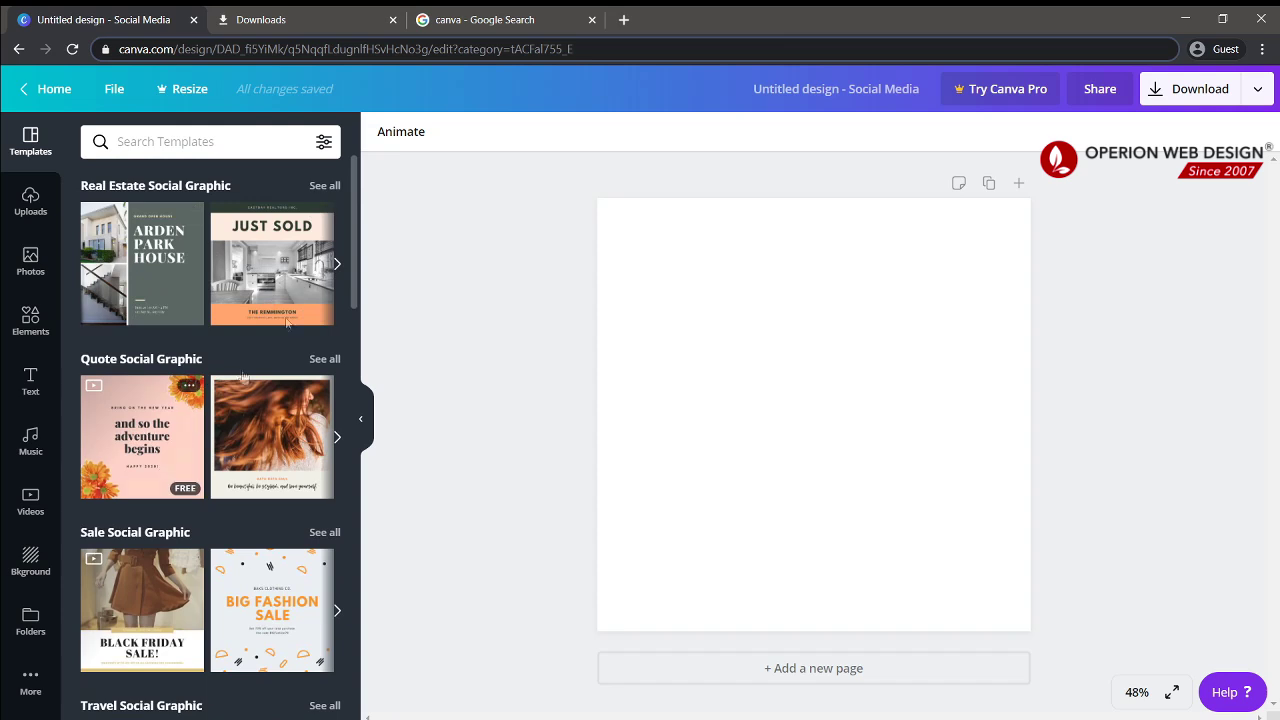
pyautogui.scroll(-3, 170, 458)
pyautogui.scroll(3, 323, 336)
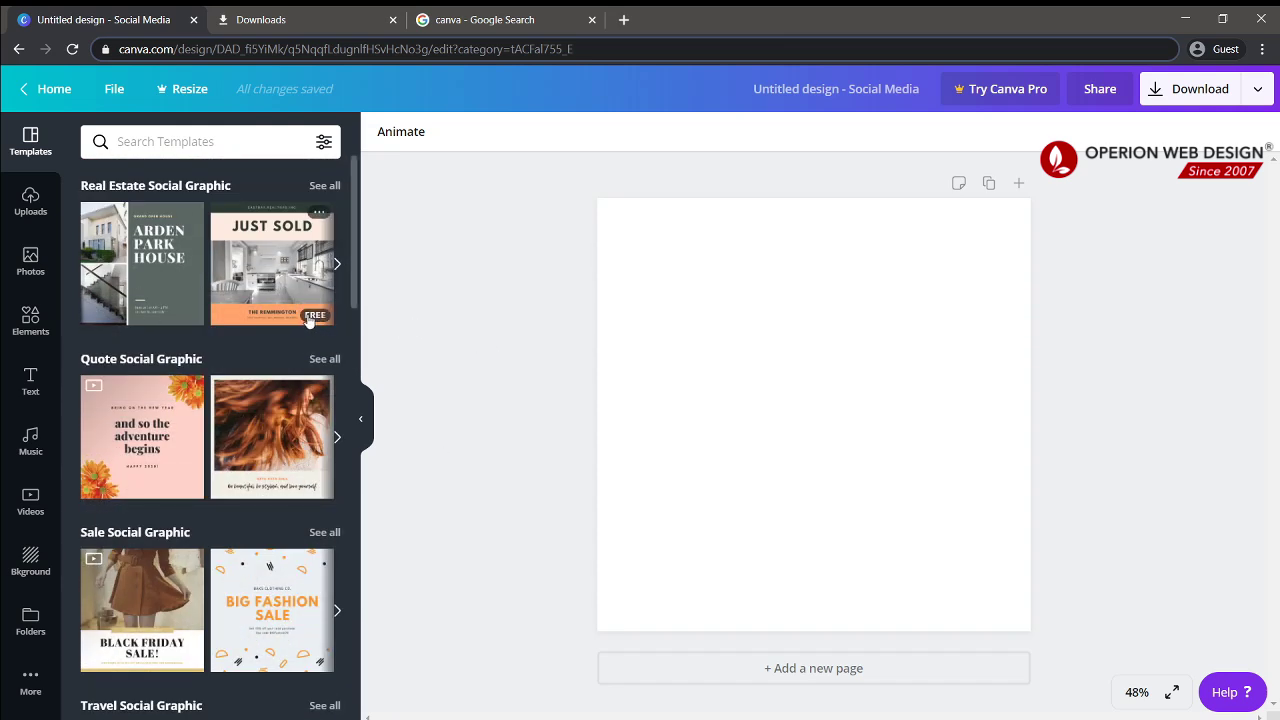
pyautogui.scroll(-3, 309, 320)
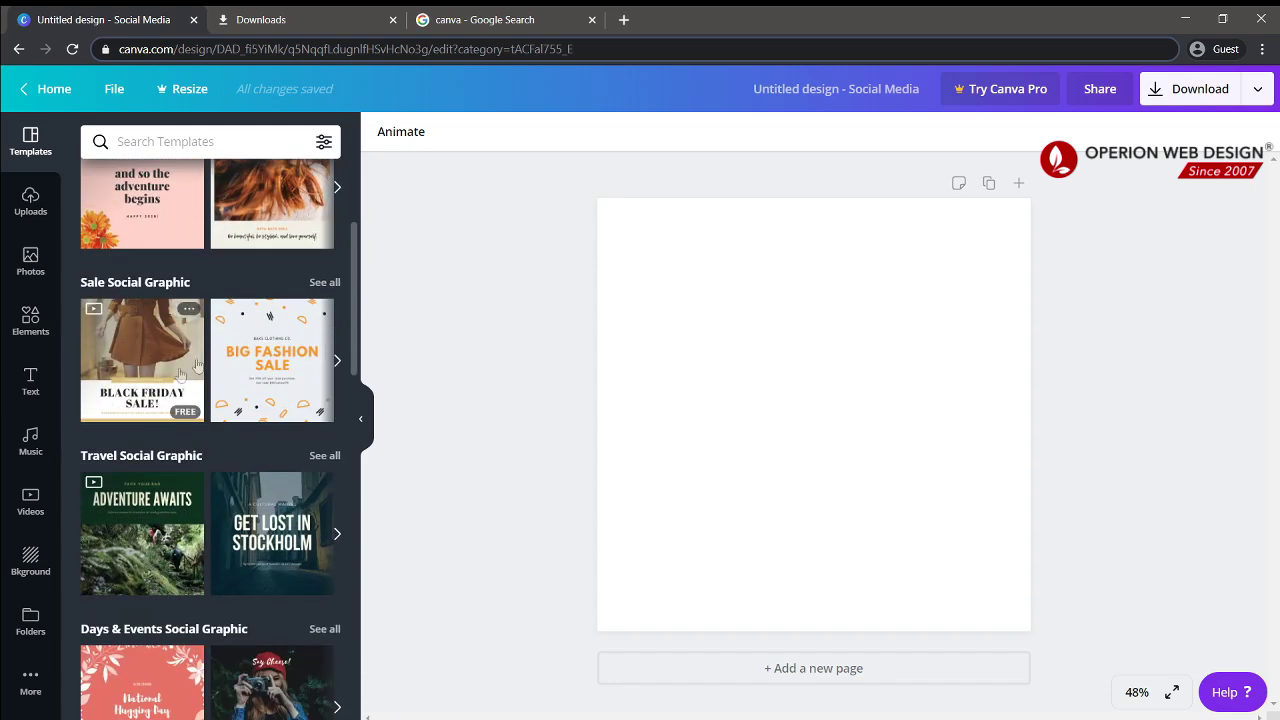
pyautogui.scroll(-5, 197, 366)
pyautogui.scroll(5, 210, 452)
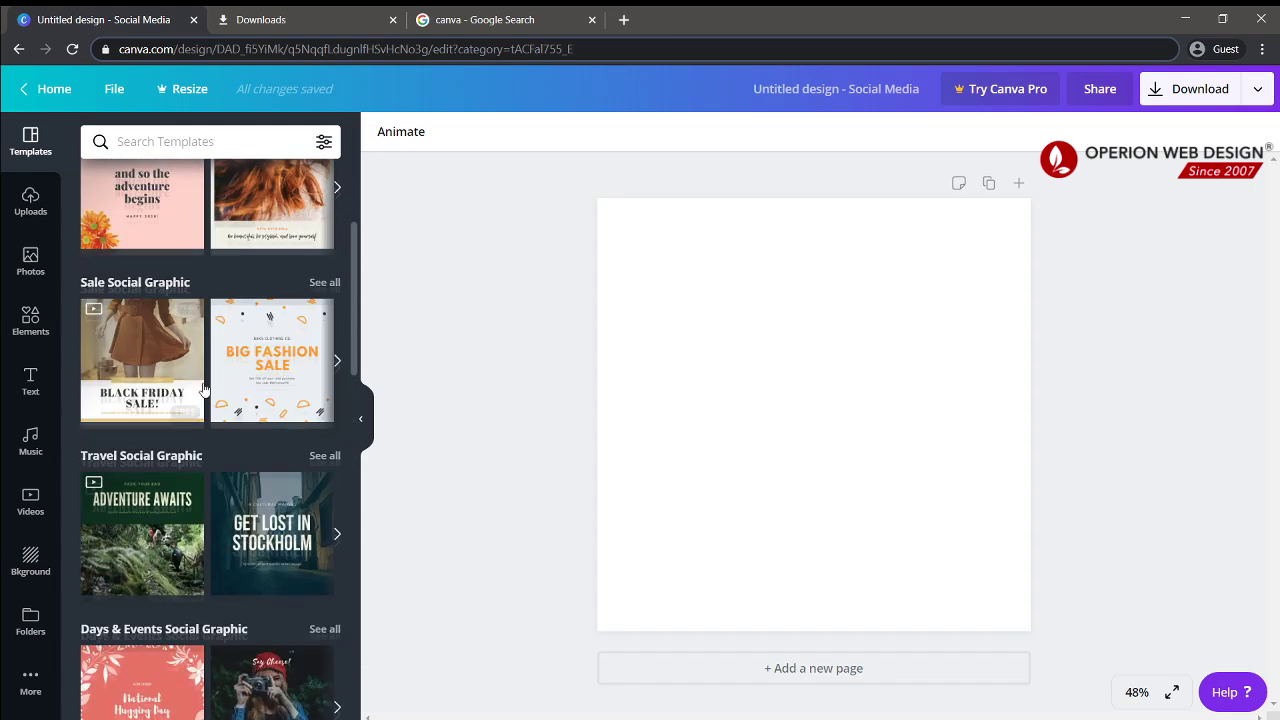
pyautogui.scroll(3, 204, 388)
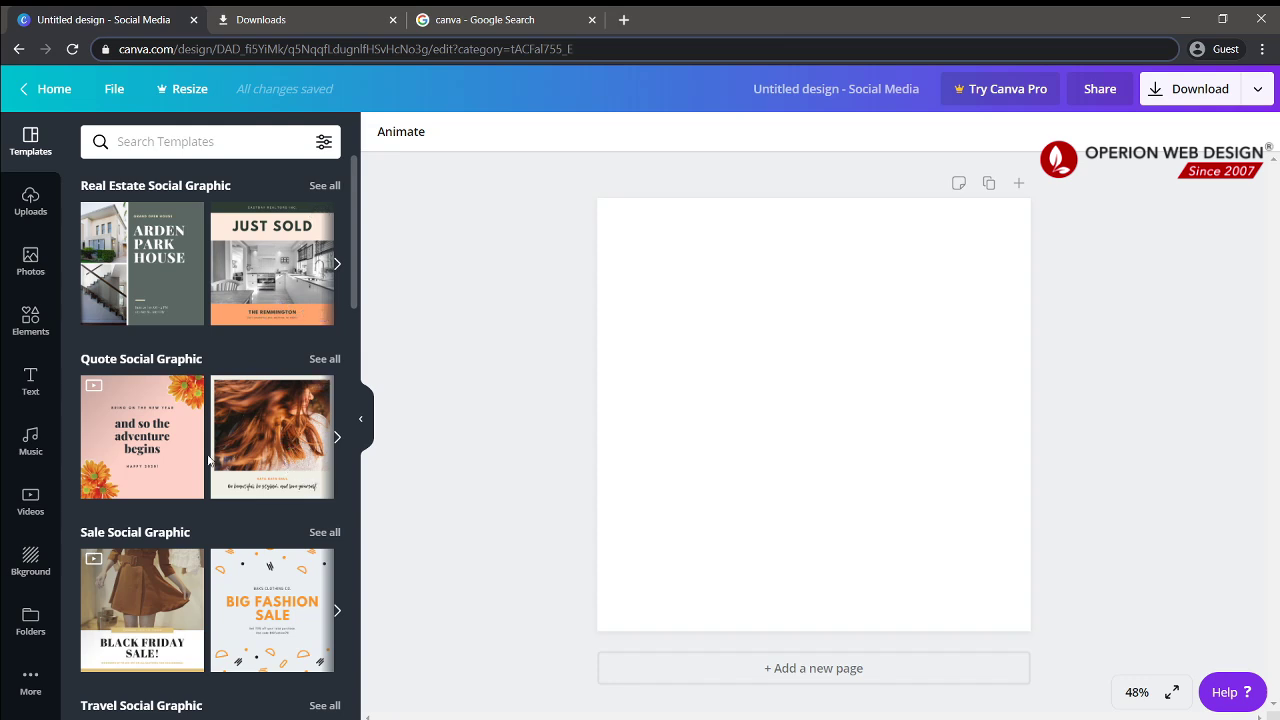
pyautogui.scroll(-3, 250, 462)
pyautogui.scroll(-2, 258, 415)
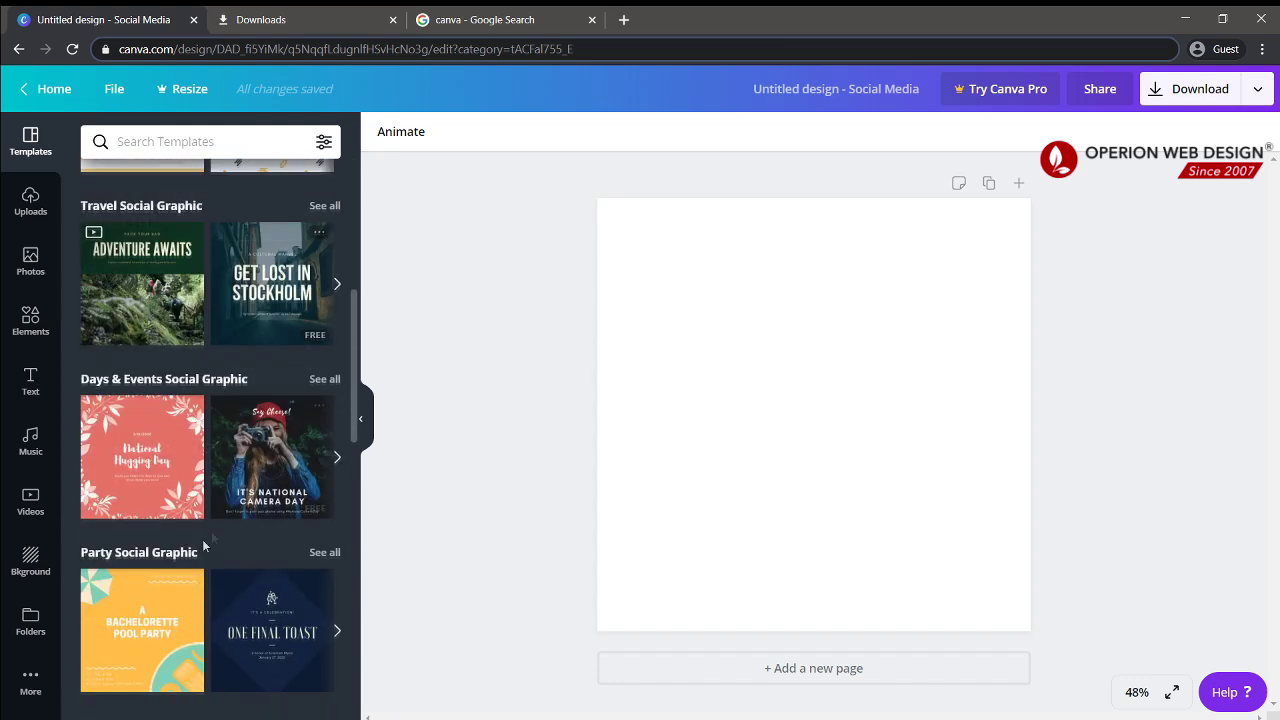
pyautogui.click(172, 488)
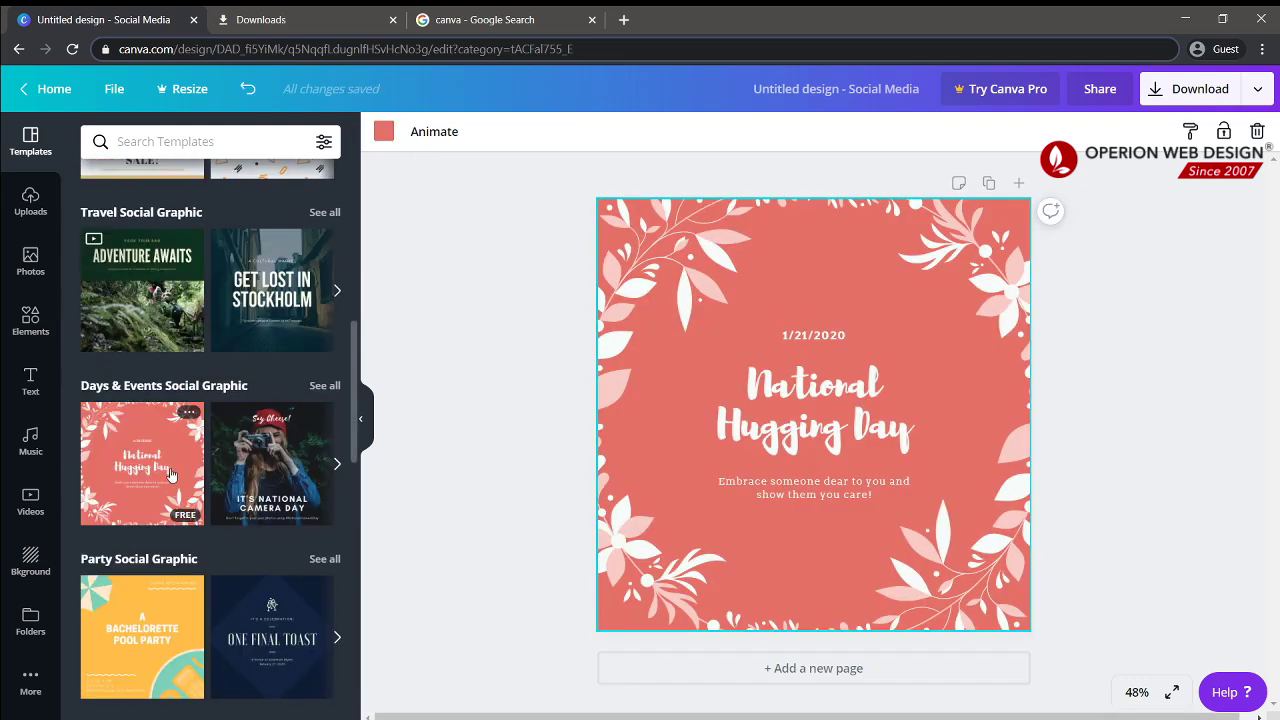
# Shrink the National Hugging Day text group slightly and re-centre it on the page
pyautogui.scroll(3, 204, 465)
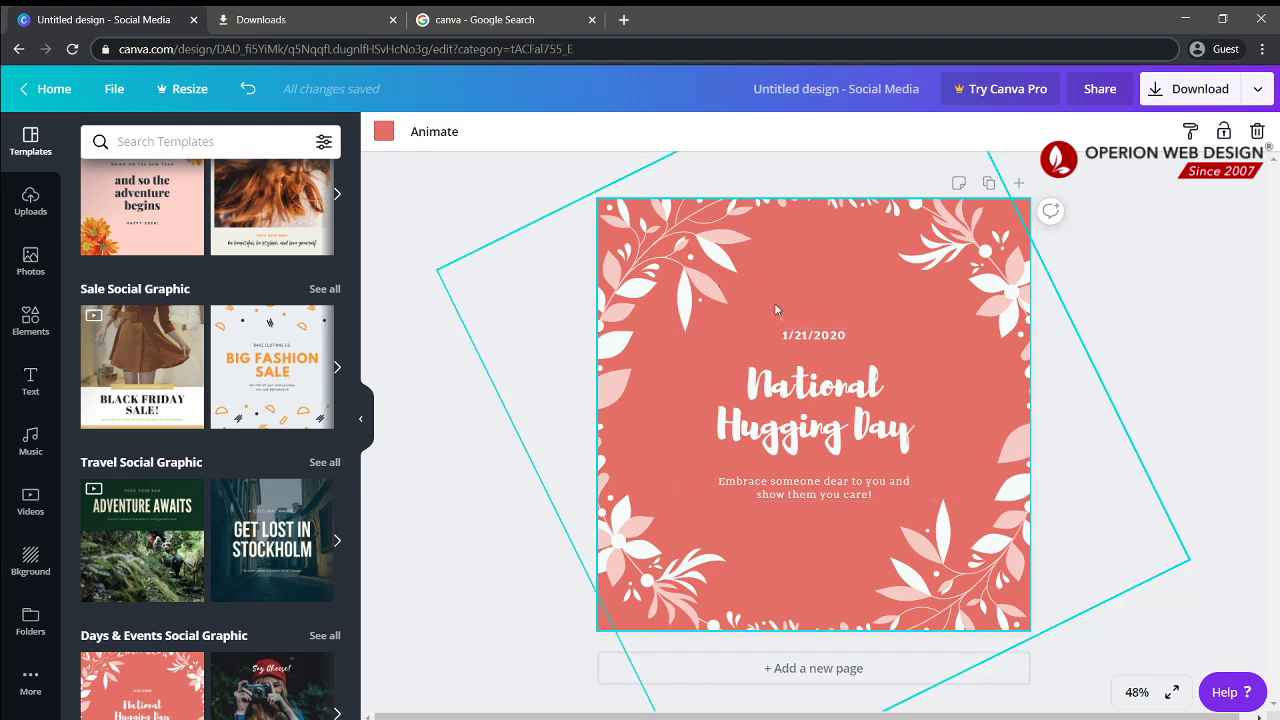
pyautogui.click(803, 420)
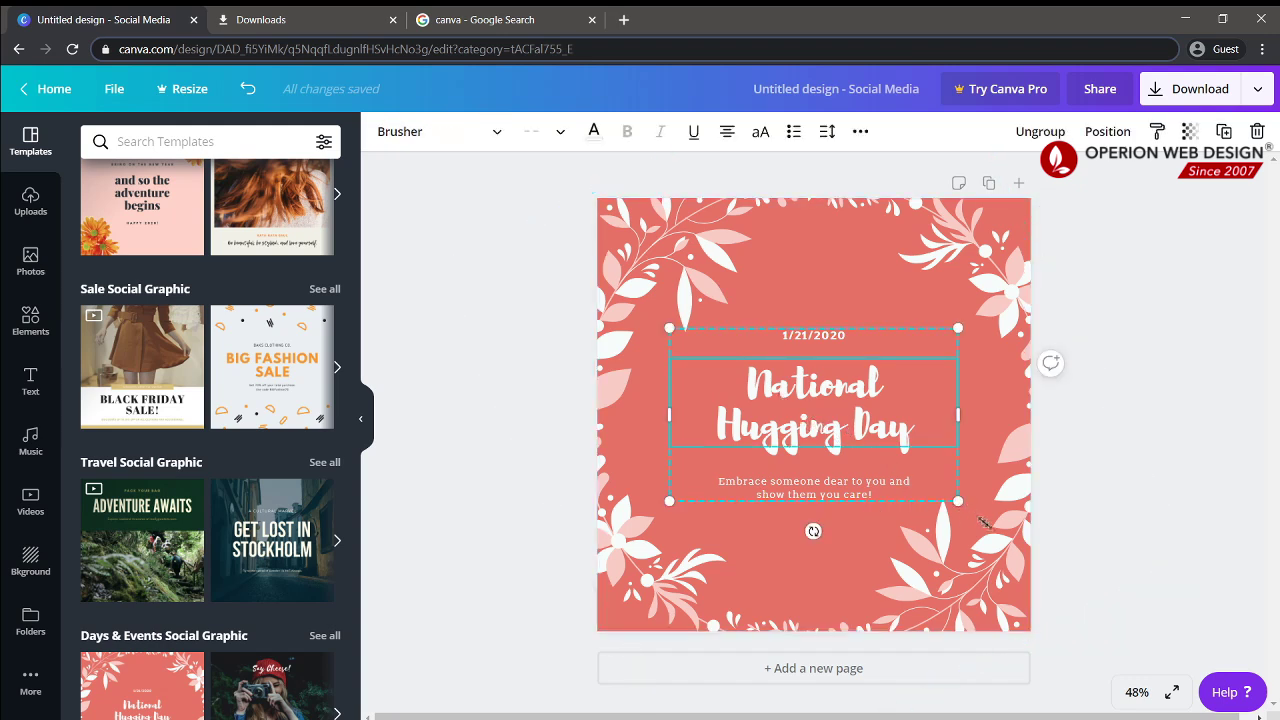
pyautogui.moveTo(984, 522); pyautogui.dragTo(958, 515)
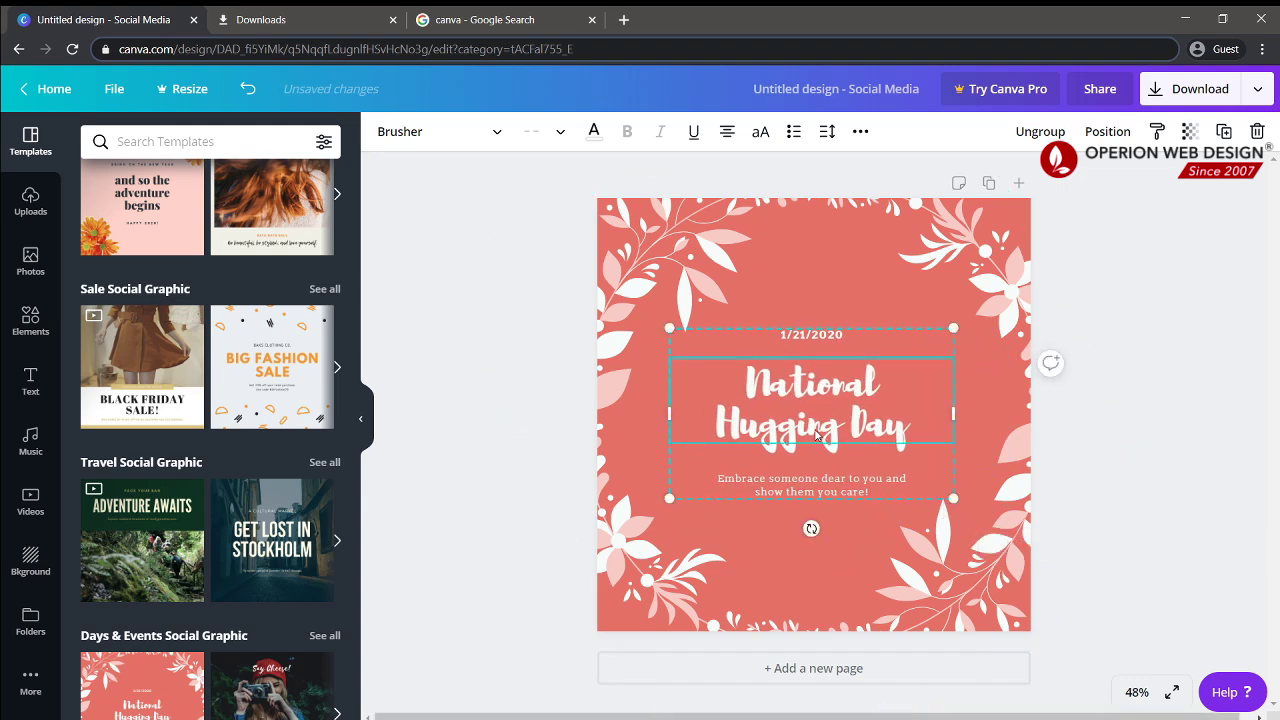
pyautogui.moveTo(816, 436)
pyautogui.mouseDown()
pyautogui.moveTo(832, 420)
pyautogui.moveTo(826, 430)
pyautogui.mouseUp()
# Shift the floral background down and right, then revert to the Just Sold template
pyautogui.click(843, 276)
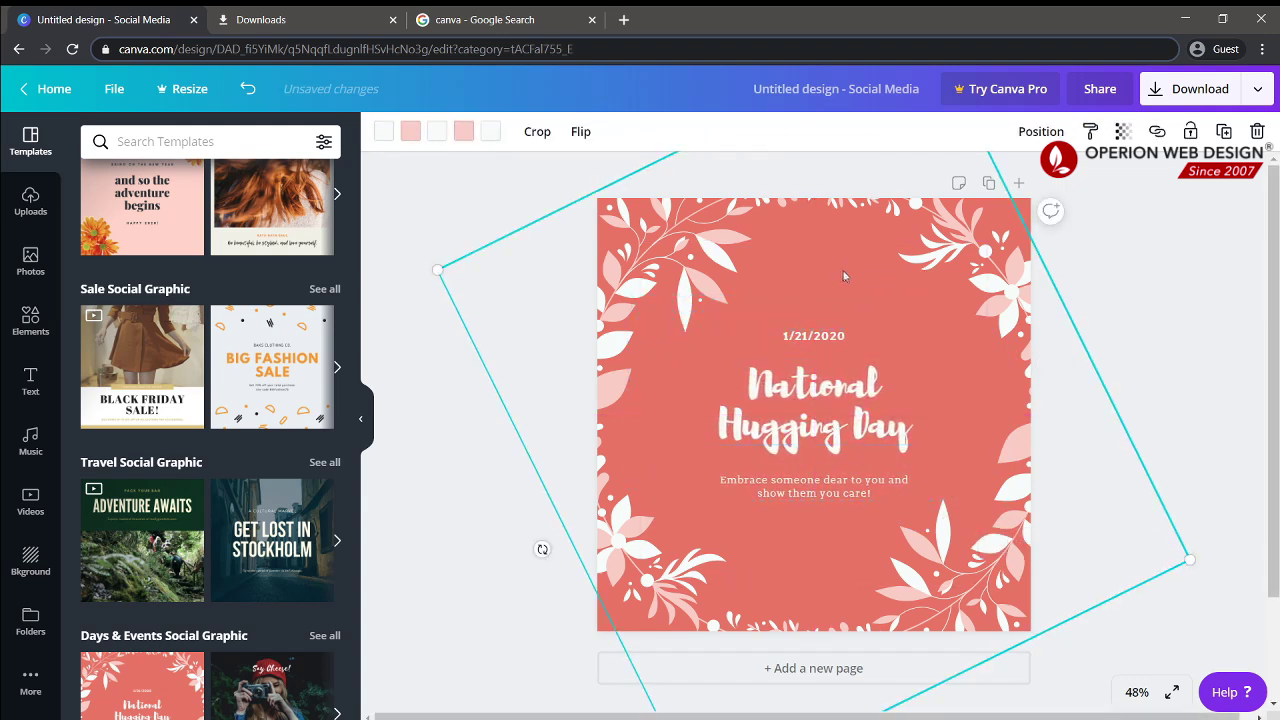
pyautogui.moveTo(855, 283); pyautogui.dragTo(827, 314)
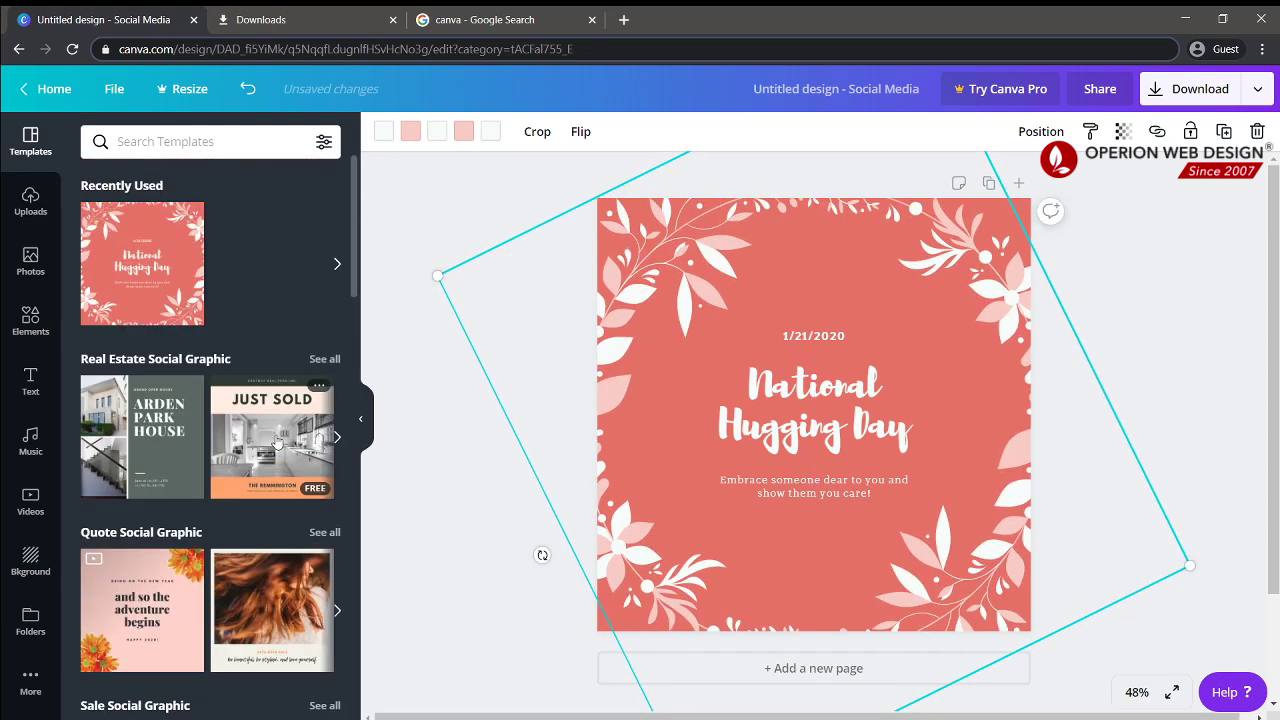
pyautogui.hotkey('ctrl', 'z')
# Try the Mardi Gras Madness and Mardi Gras 2020 templates, then apply Stop Climate Change
pyautogui.scroll(-15, 242, 433)
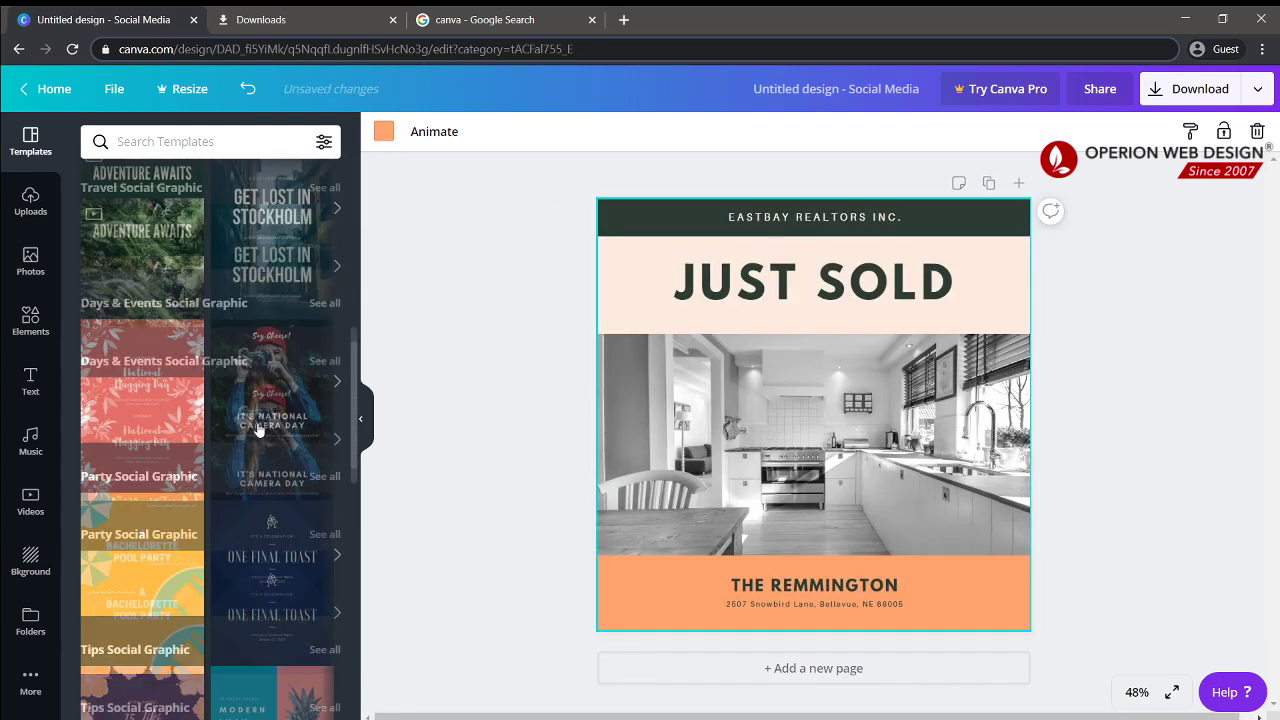
pyautogui.click(270, 440)
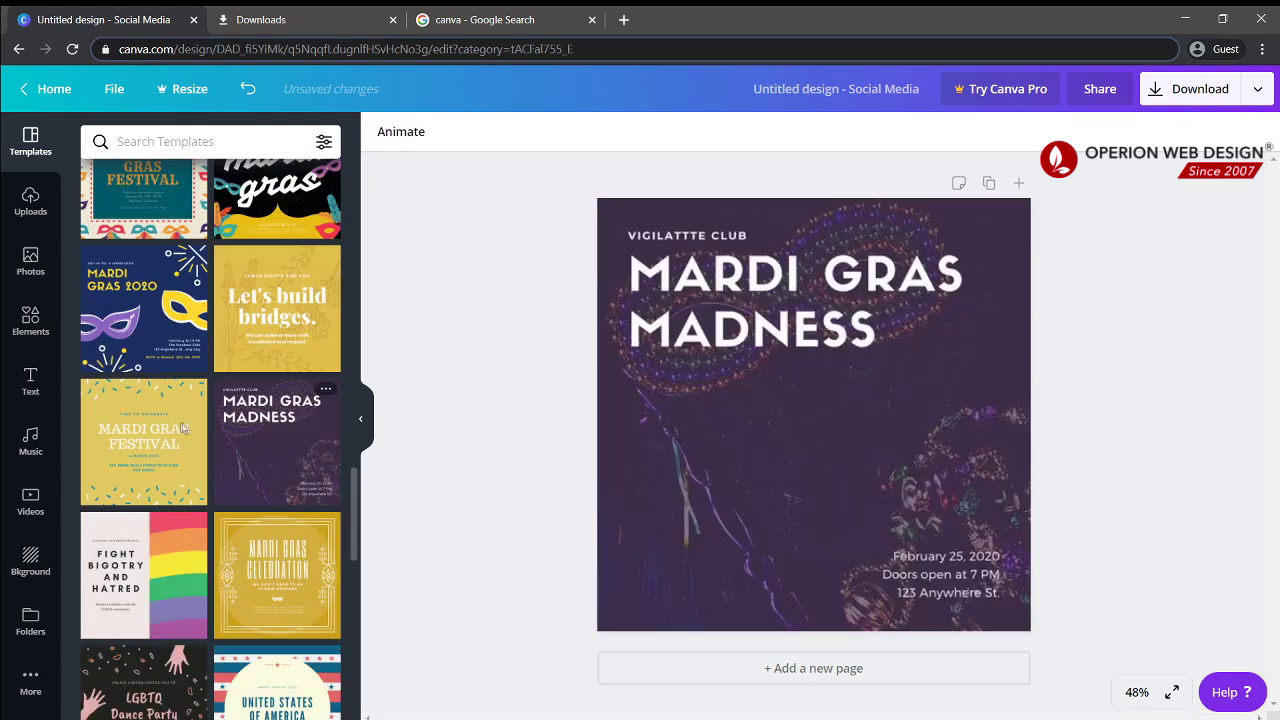
pyautogui.click(136, 333)
pyautogui.scroll(4, 255, 350)
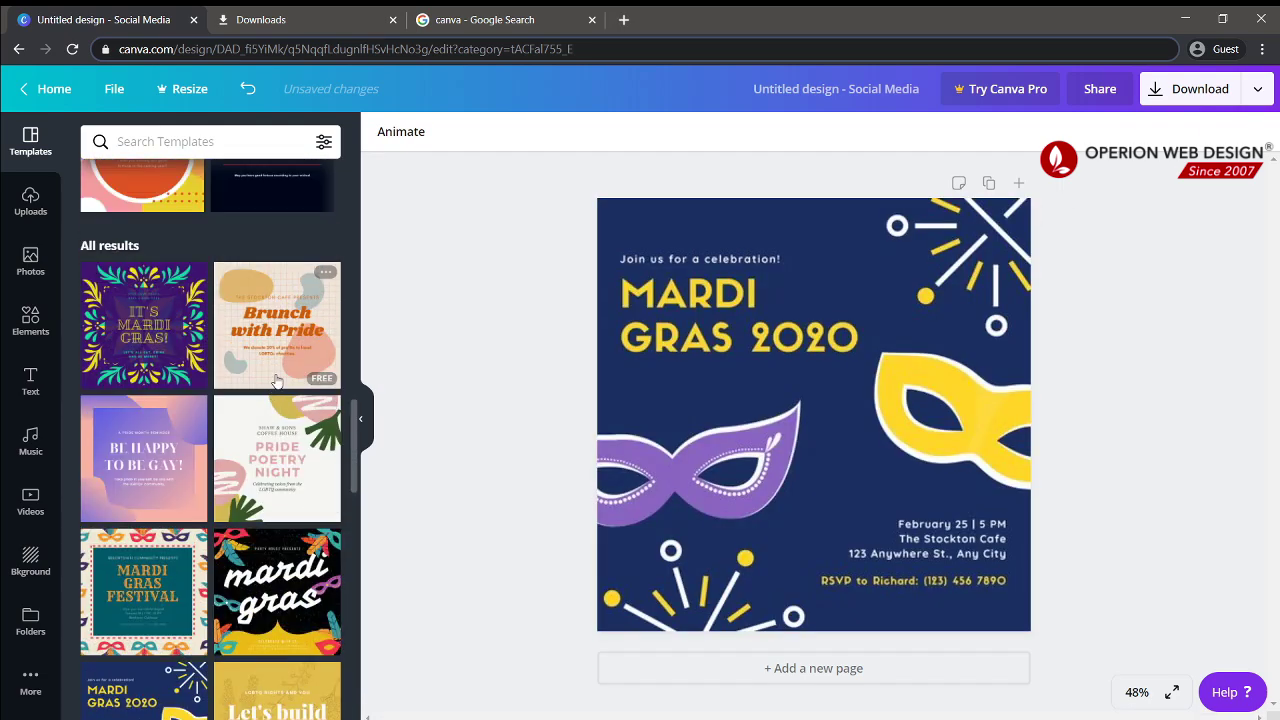
pyautogui.scroll(-12, 258, 415)
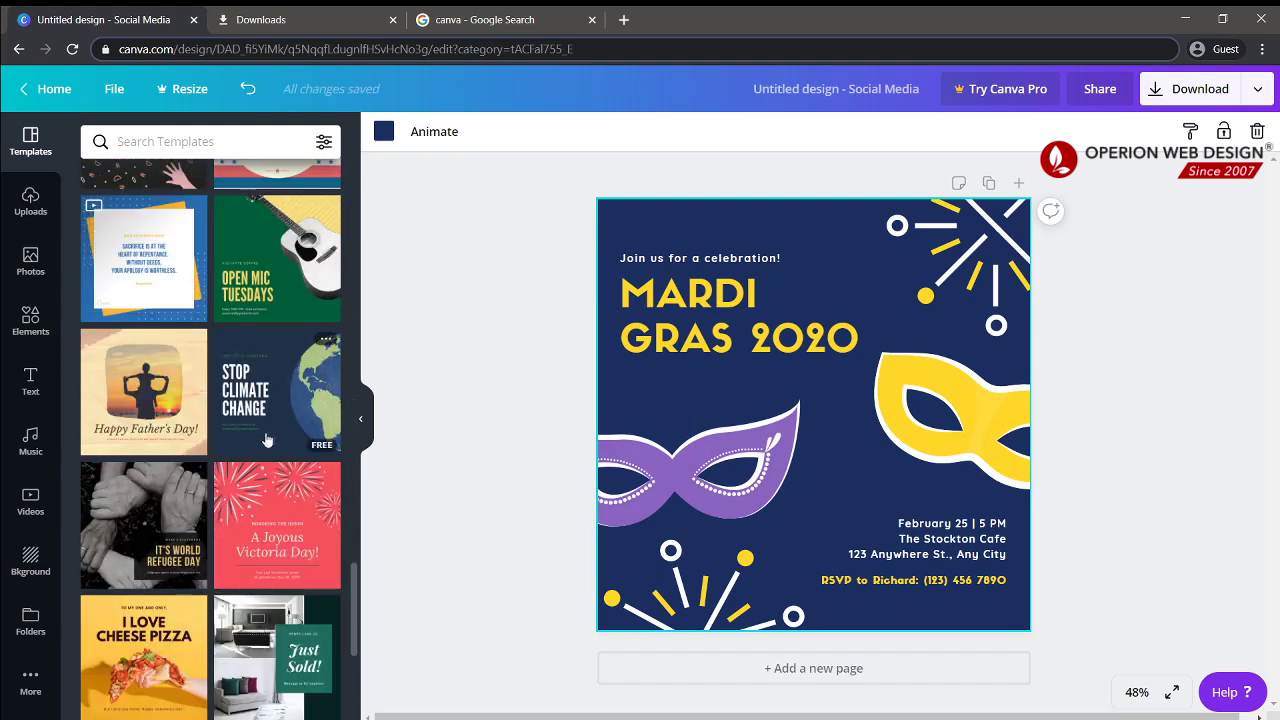
pyautogui.click(268, 438)
pyautogui.scroll(10, 145, 440)
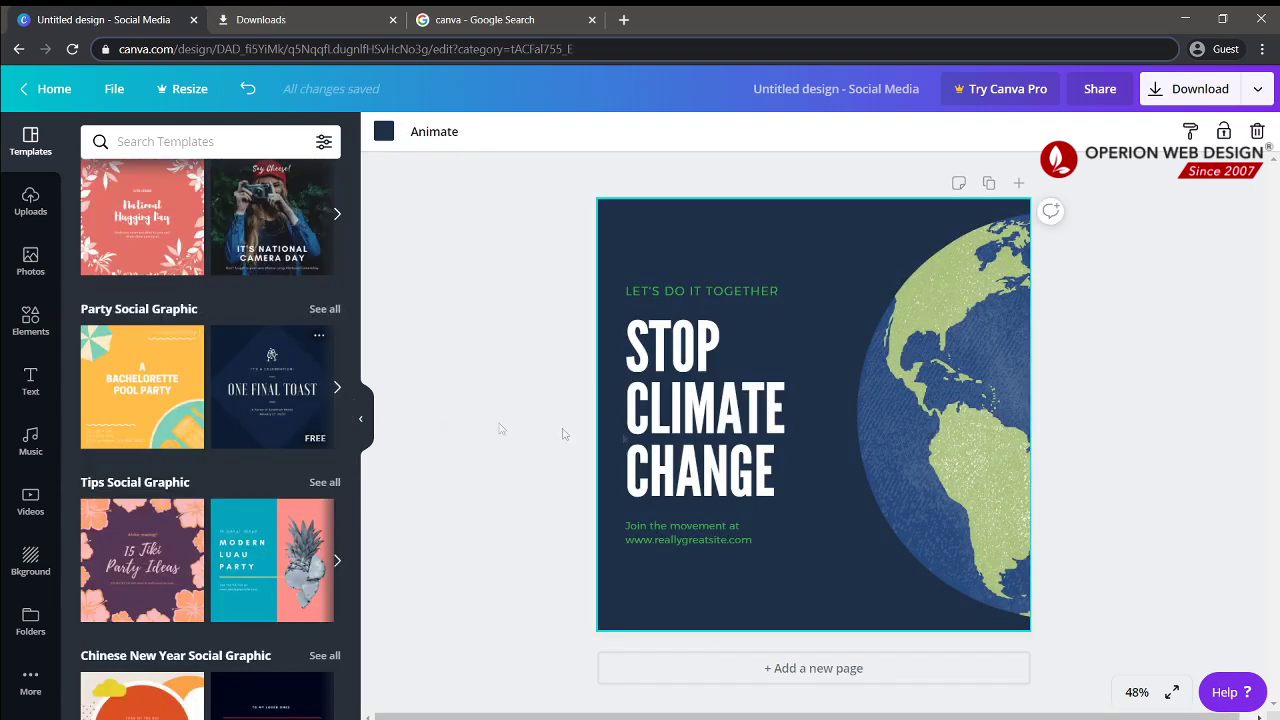
pyautogui.click(888, 472)
# Nudge the globe and click through the headline and Join the movement footer text
pyautogui.moveTo(952, 410); pyautogui.dragTo(930, 424)
pyautogui.click(797, 490)
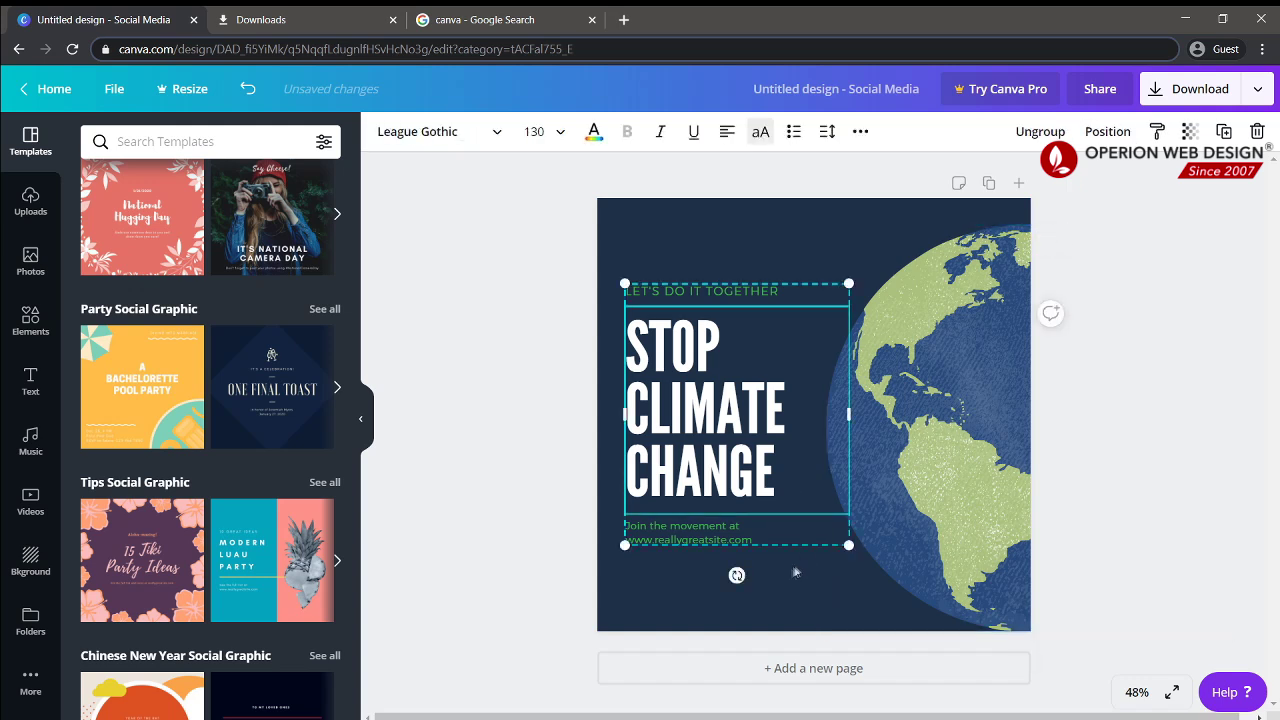
pyautogui.click(820, 538)
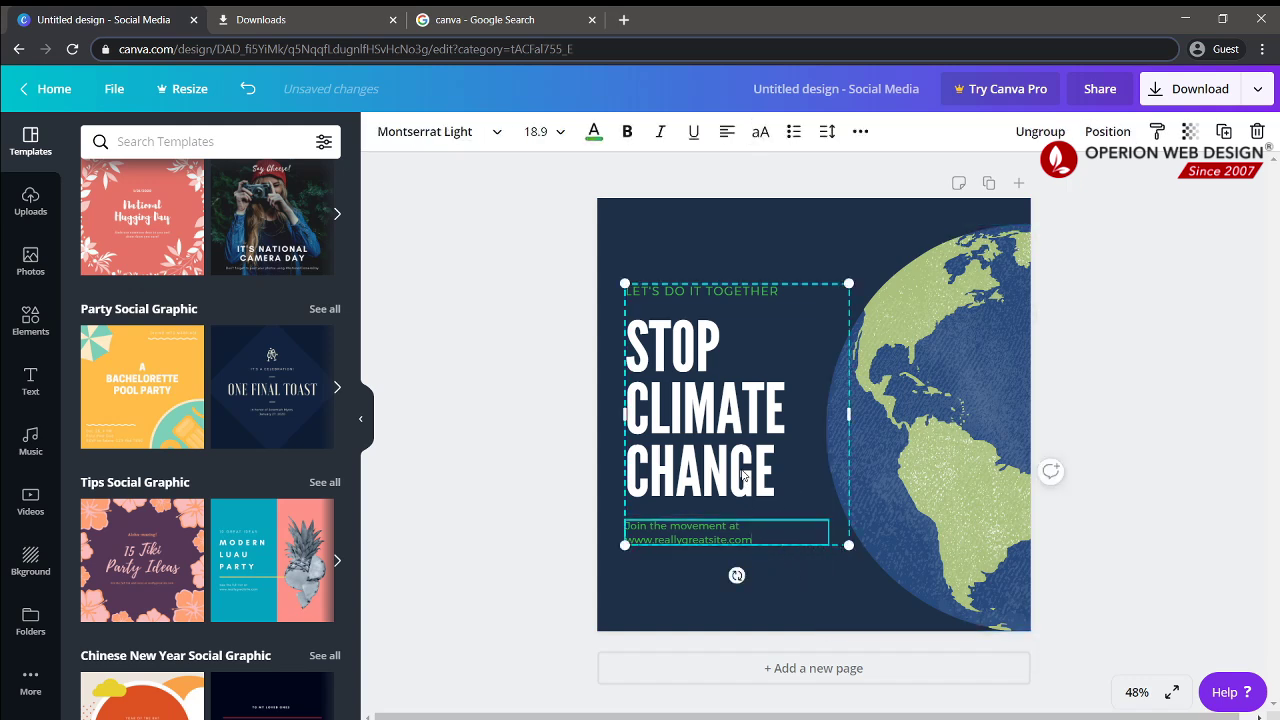
pyautogui.click(746, 456)
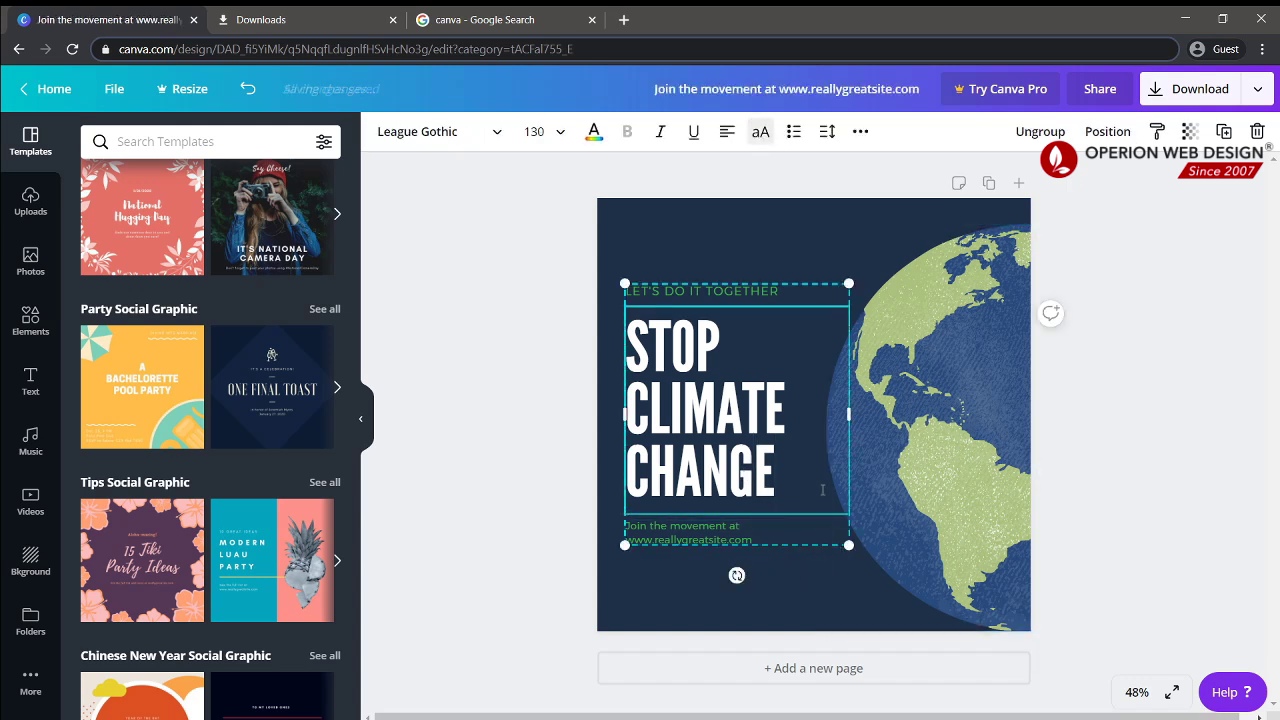
pyautogui.click(758, 538)
pyautogui.rightClick(750, 545)
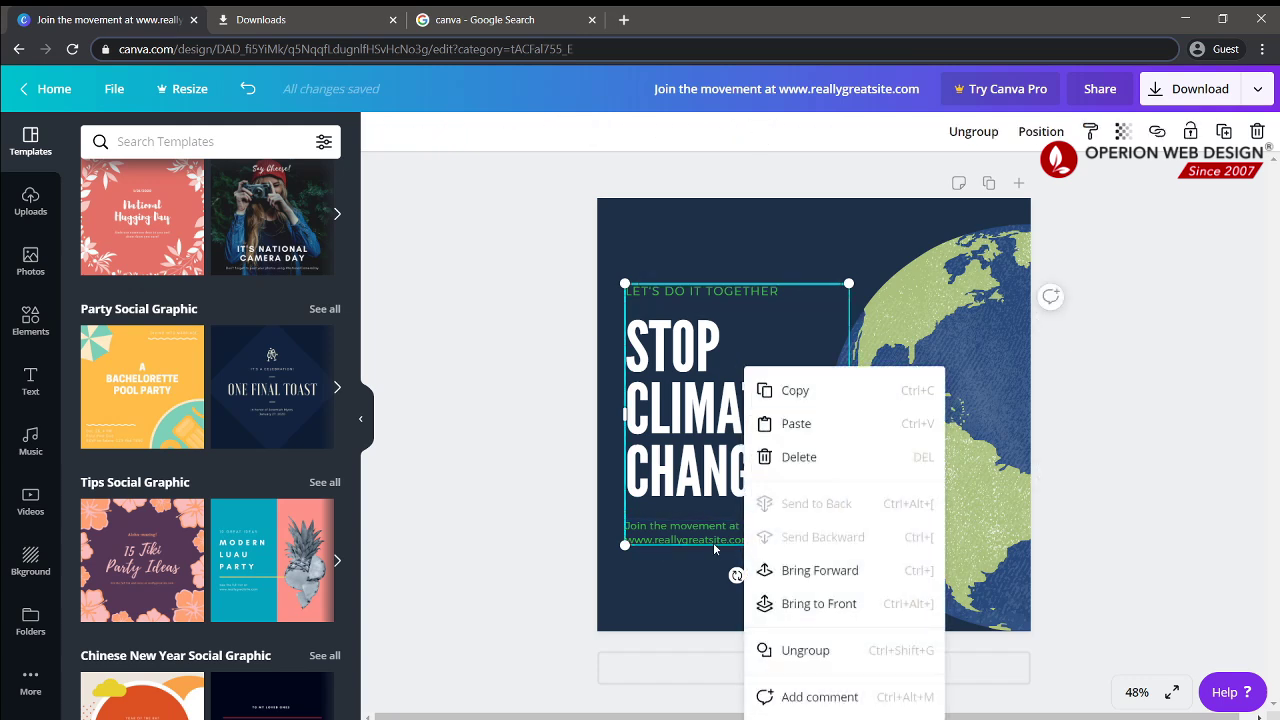
pyautogui.press('Escape')
pyautogui.click(817, 578)
# Move the globe off the text, send it to the back, and centre it on the page
pyautogui.click(892, 488)
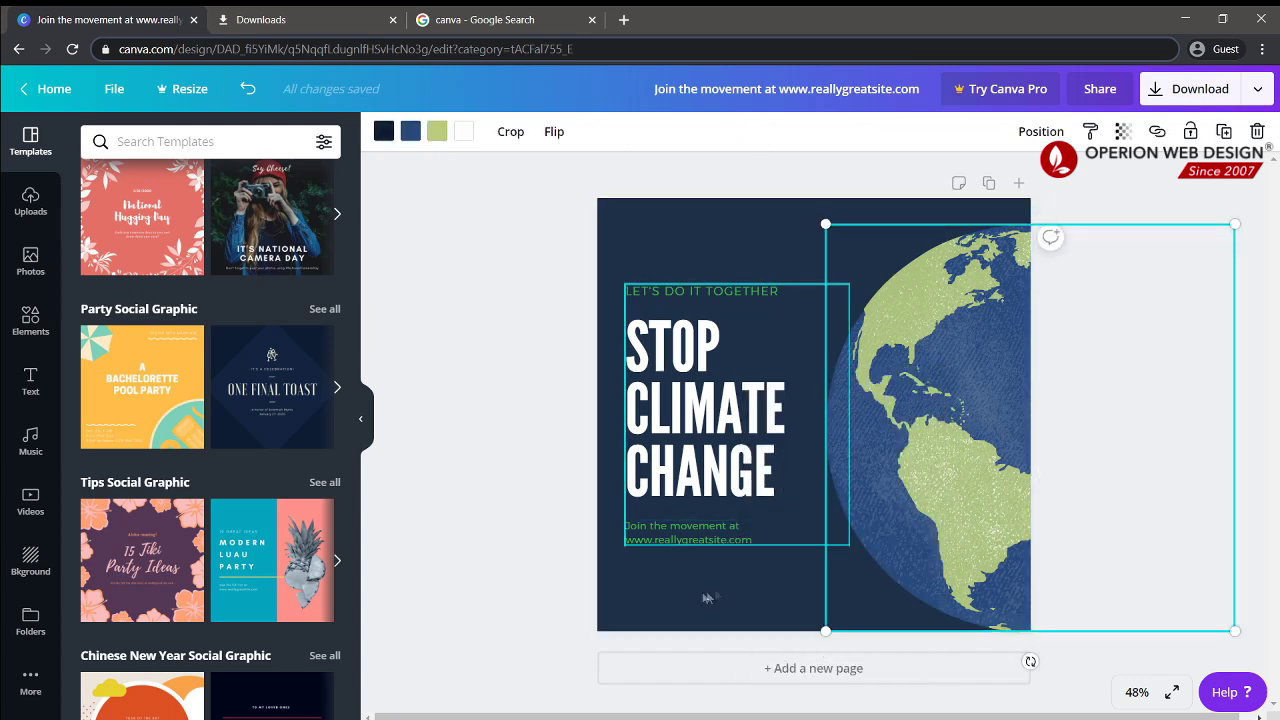
pyautogui.moveTo(892, 488); pyautogui.dragTo(573, 475)
pyautogui.moveTo(697, 459); pyautogui.dragTo(689, 449)
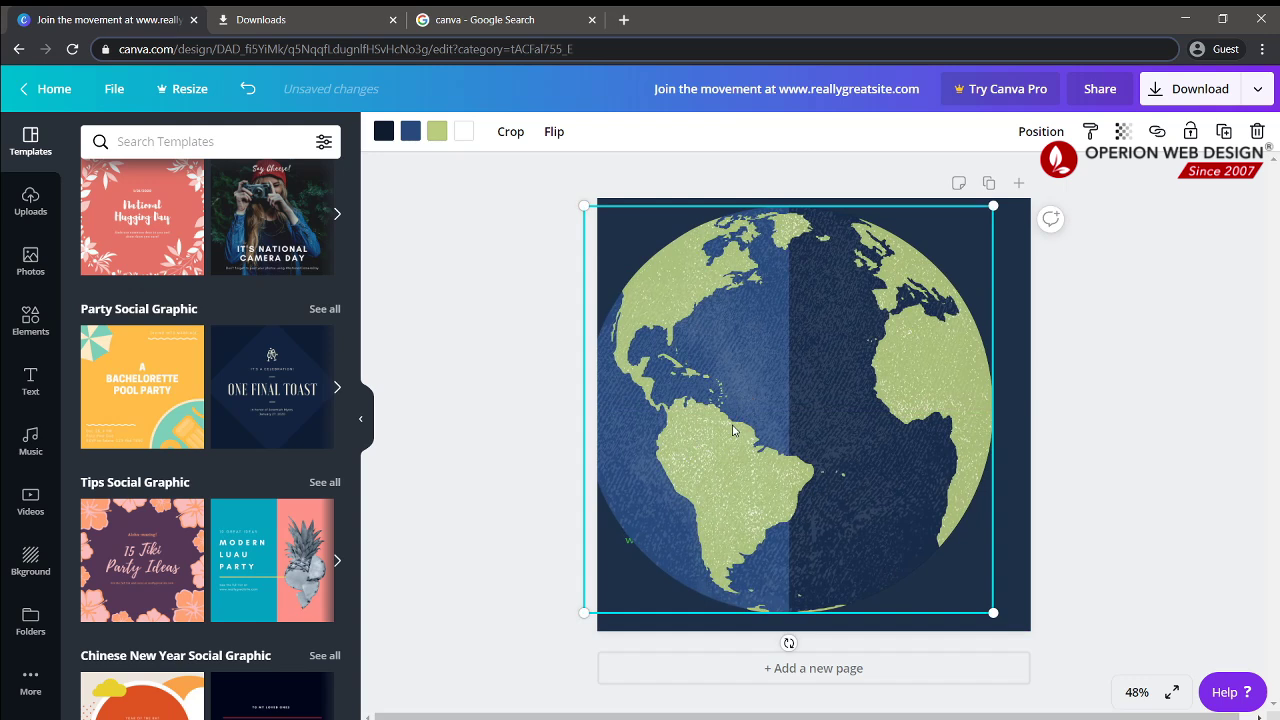
pyautogui.moveTo(732, 430); pyautogui.dragTo(779, 387)
pyautogui.rightClick(779, 387)
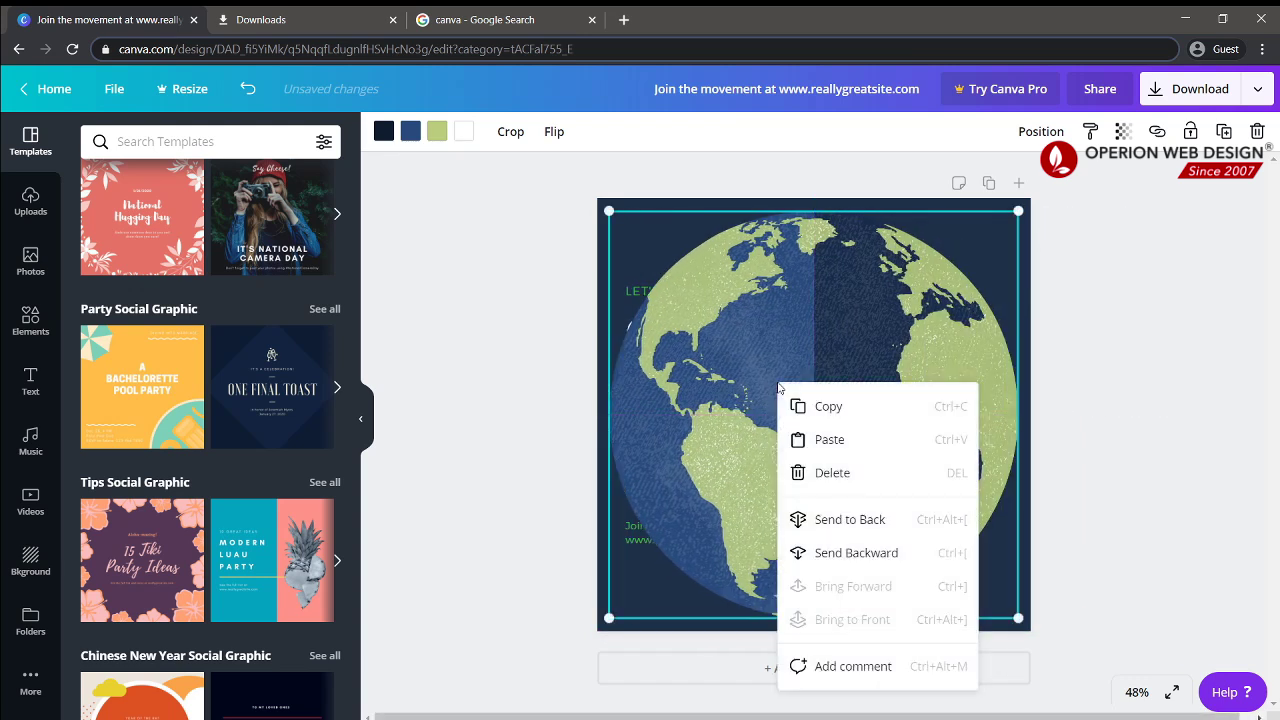
pyautogui.click(897, 525)
pyautogui.moveTo(900, 428)
pyautogui.mouseDown()
pyautogui.moveTo(932, 424)
pyautogui.moveTo(892, 422)
pyautogui.mouseUp()
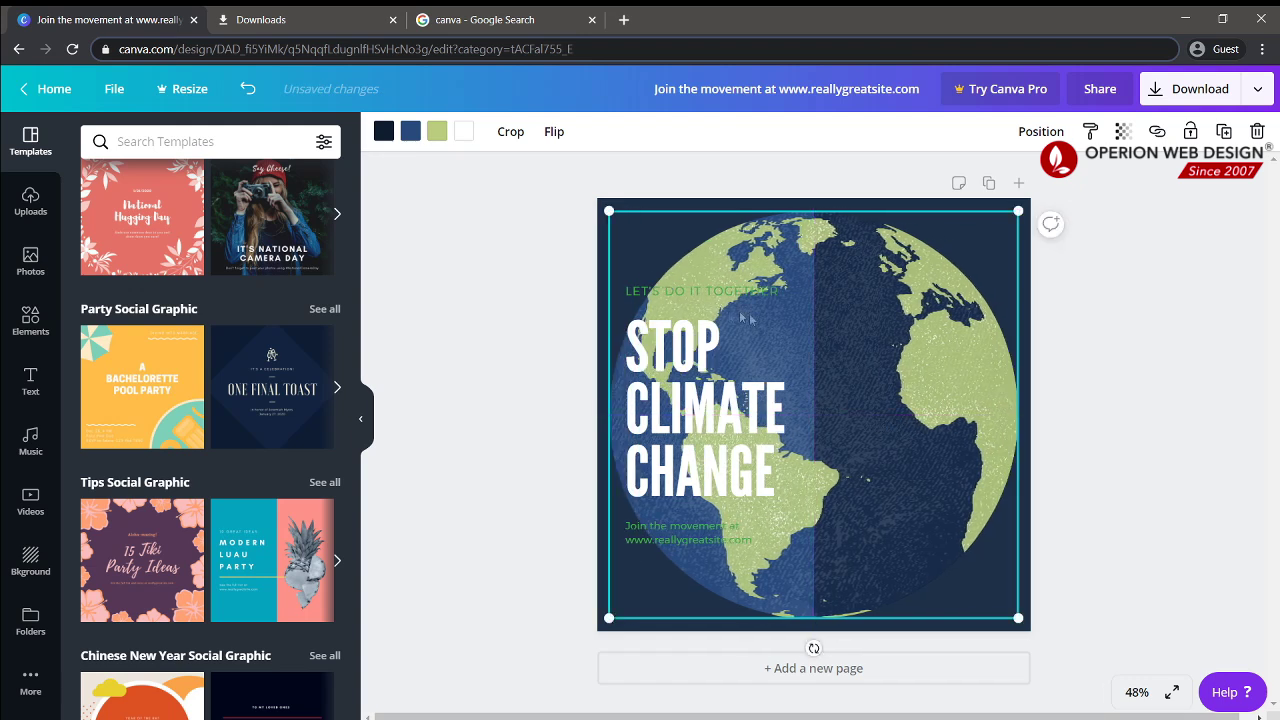
pyautogui.click(704, 284)
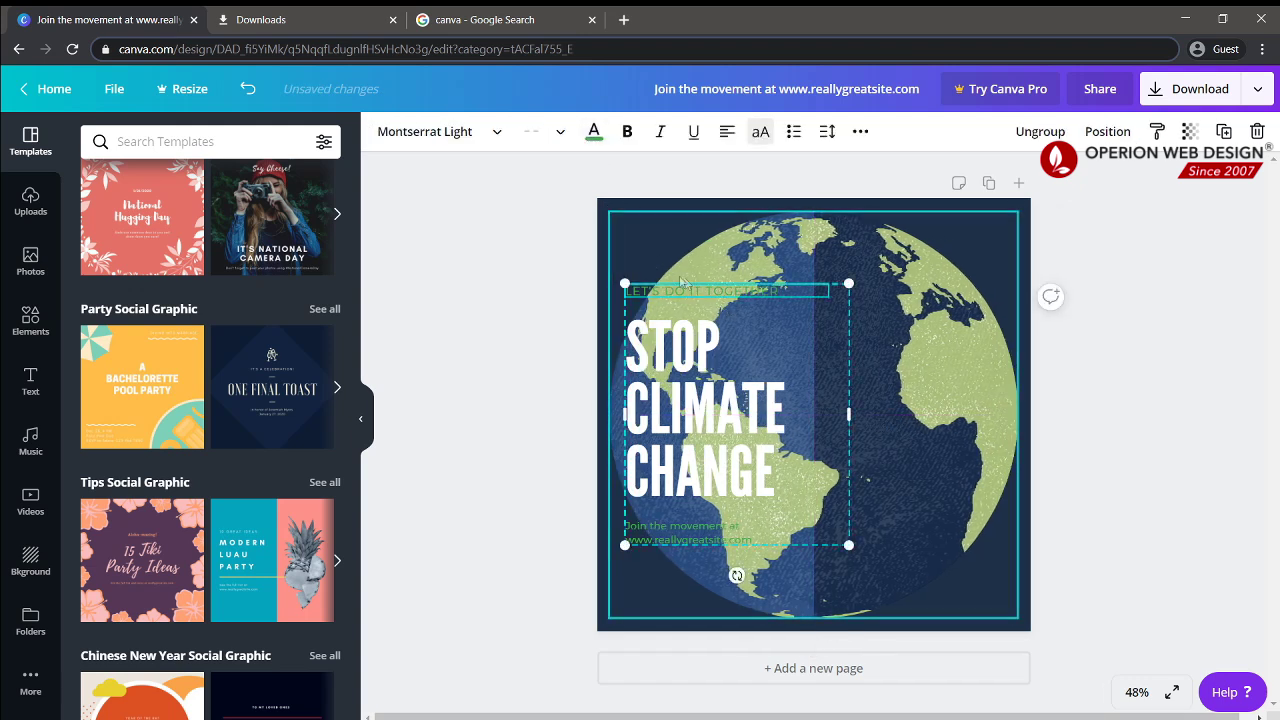
# Recolour the LET'S DO IT TOGETHER line dark grey after briefly trying black
pyautogui.click(593, 134)
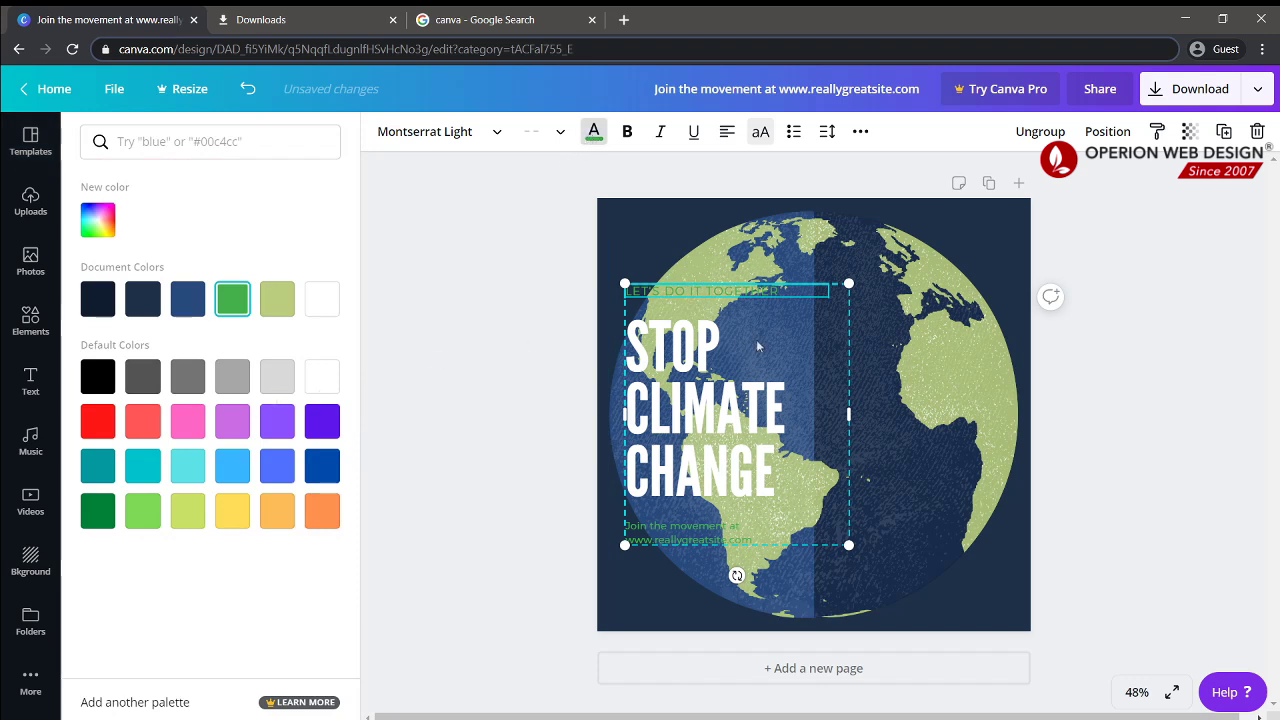
pyautogui.click(270, 436)
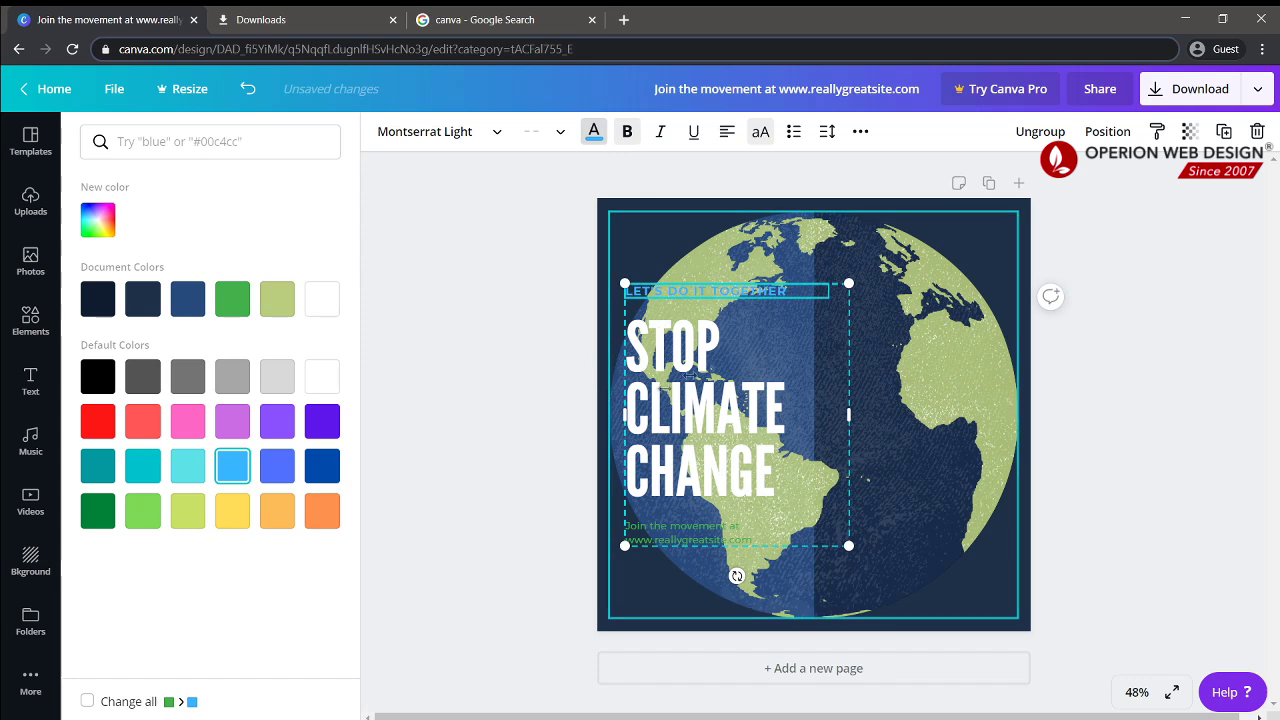
pyautogui.click(103, 389)
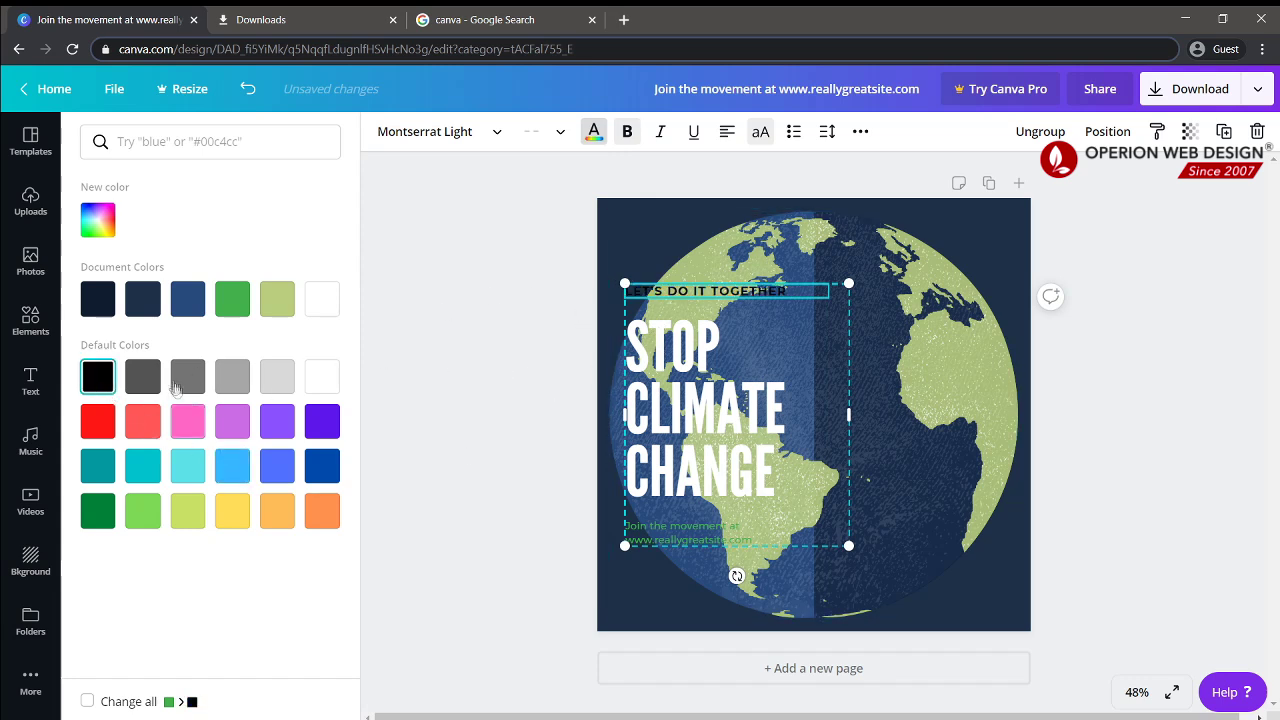
pyautogui.click(143, 378)
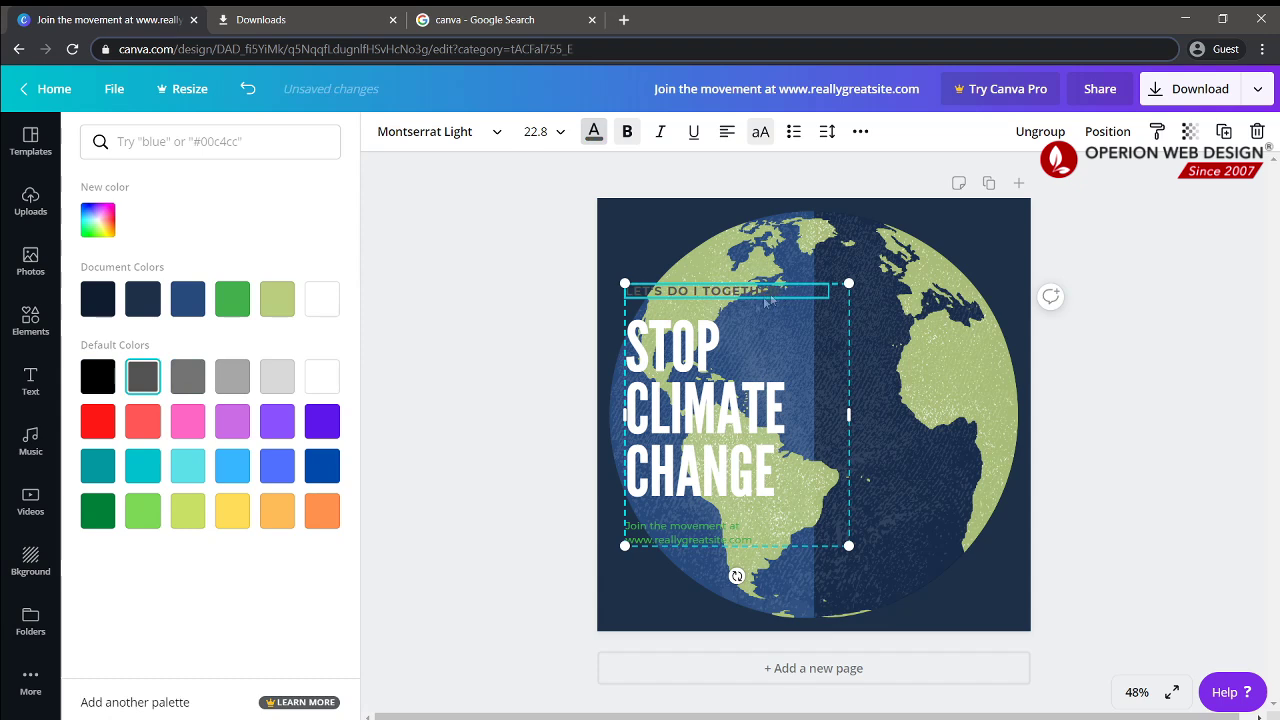
# Select the STOP CLIMATE CHANGE headline and bring up its delete options
pyautogui.click(673, 390)
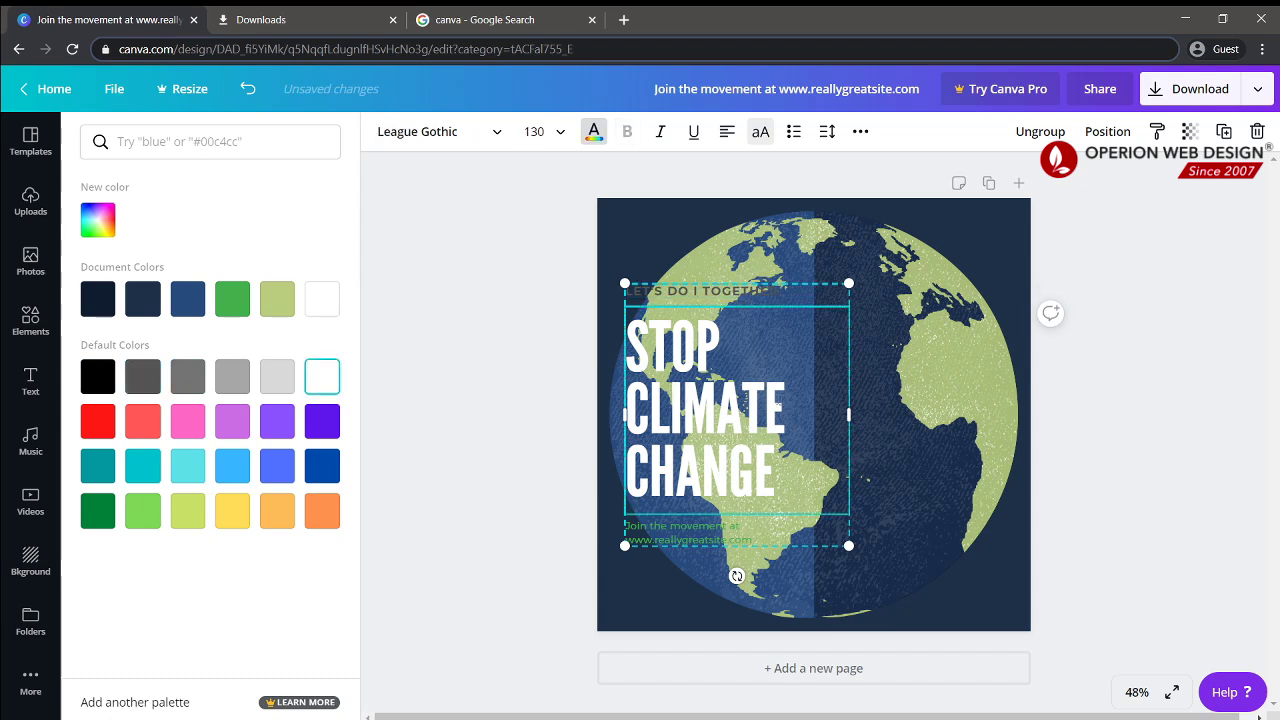
pyautogui.click(690, 532)
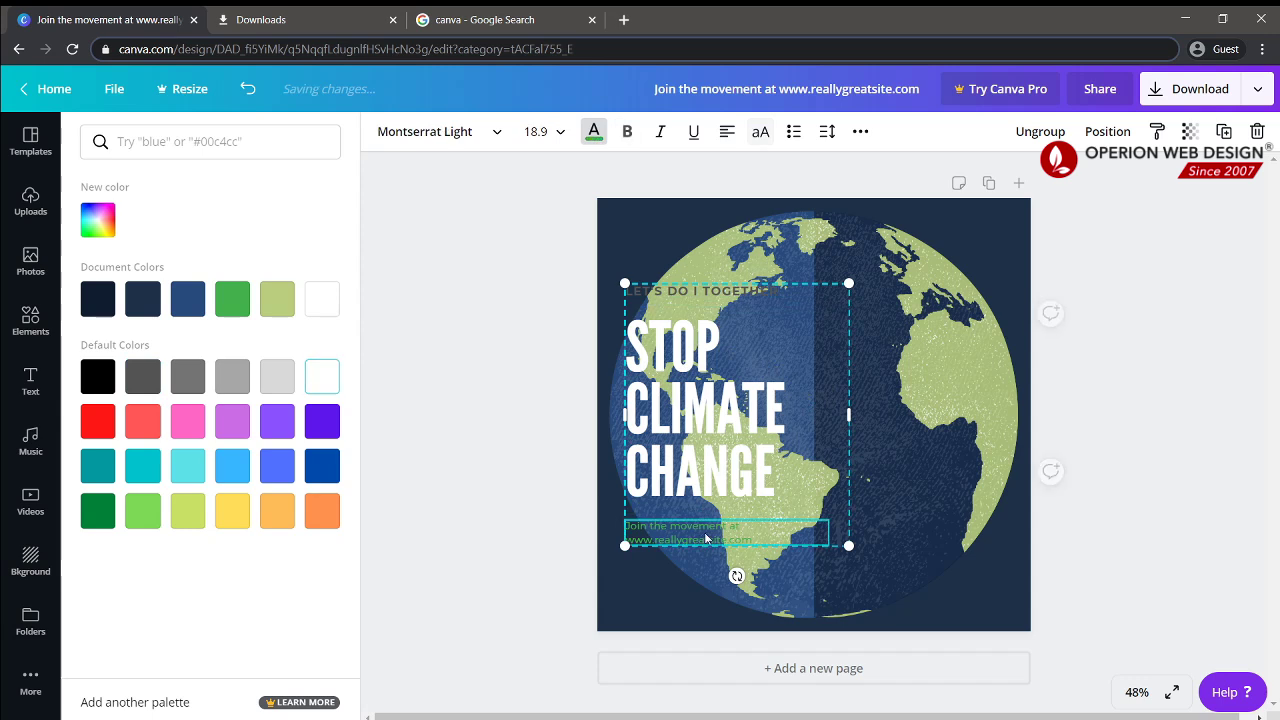
pyautogui.click(768, 480)
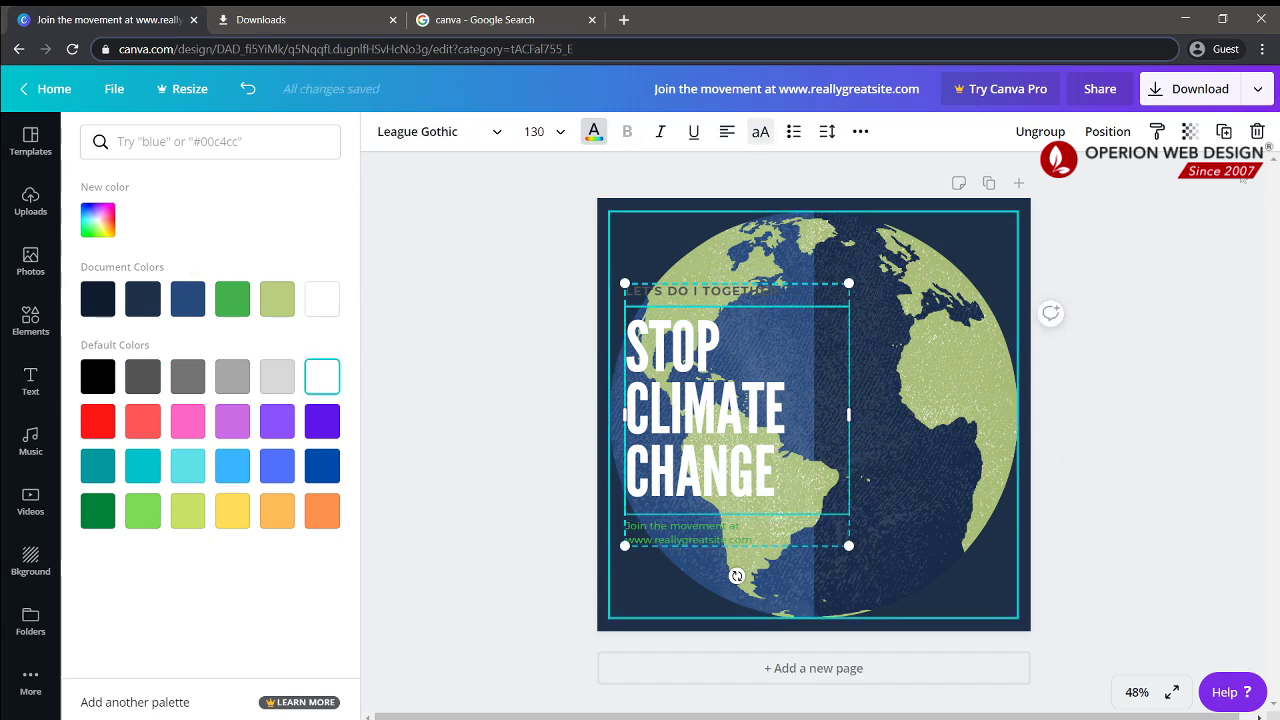
pyautogui.click(1256, 134)
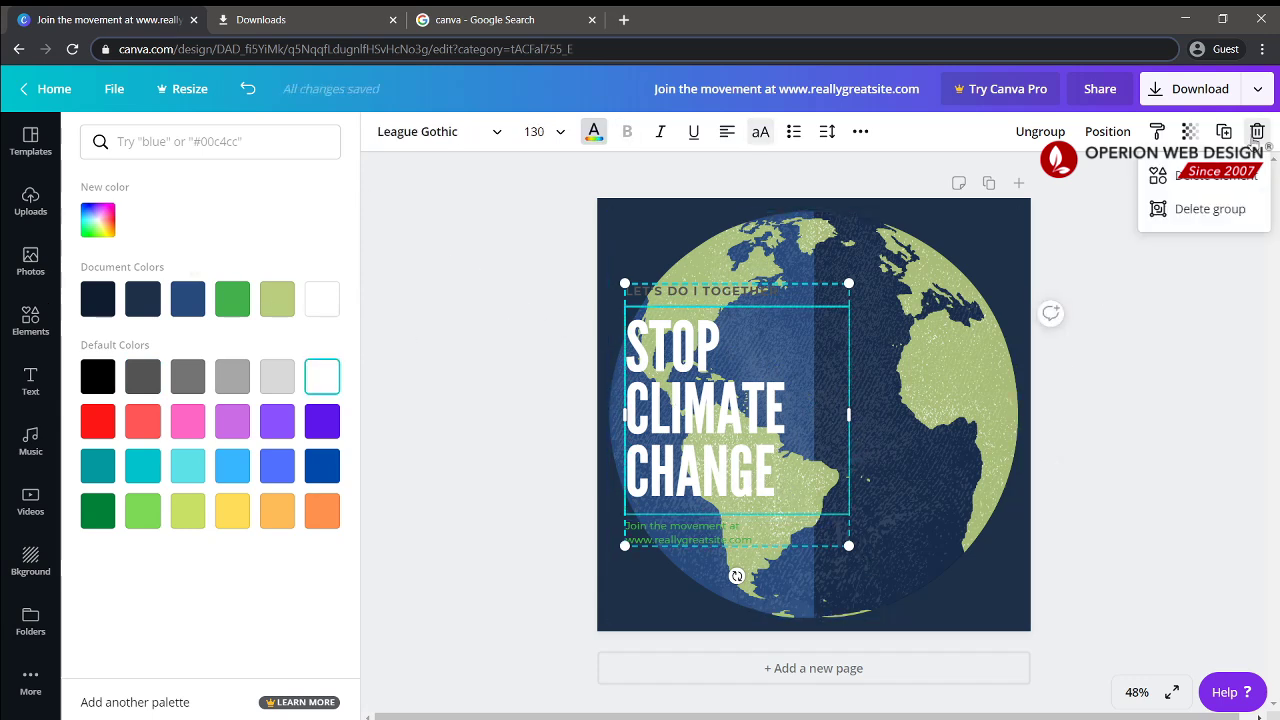
# Delete the headline, Join the movement text, LET'S DO IT TOGETHER line and the globe
pyautogui.click(1212, 176)
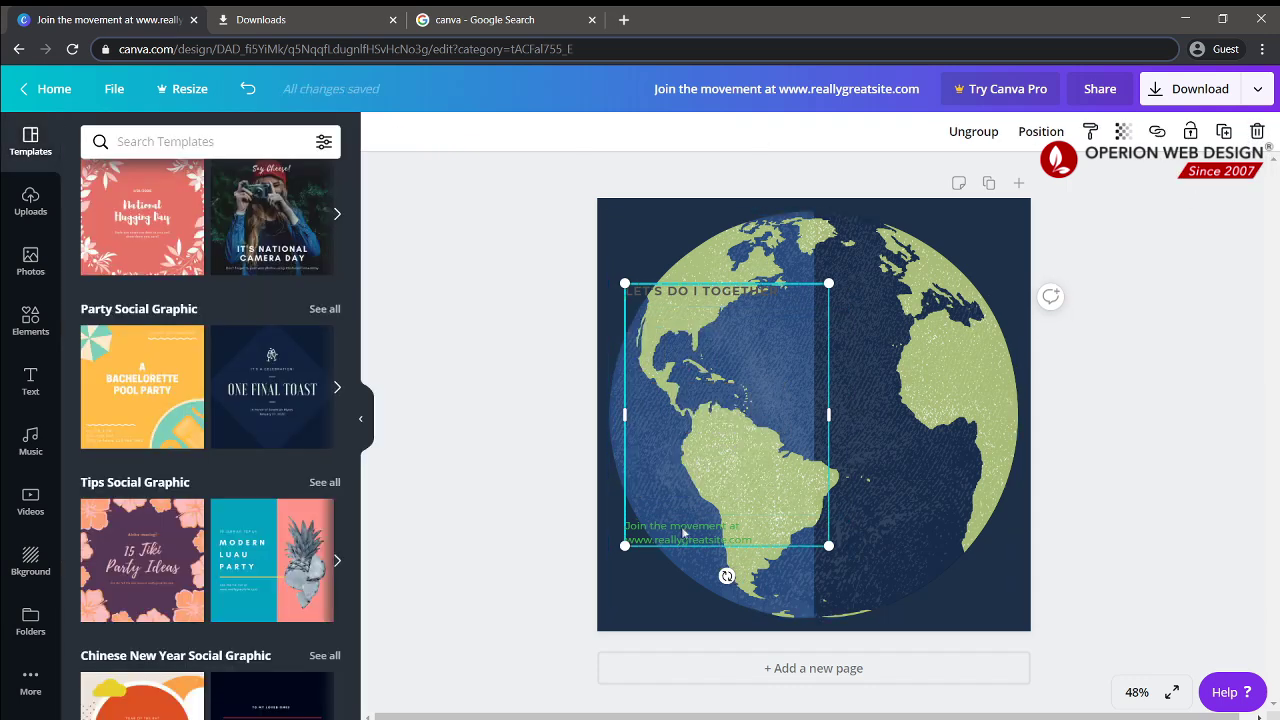
pyautogui.click(683, 533)
pyautogui.click(1256, 134)
pyautogui.click(1212, 176)
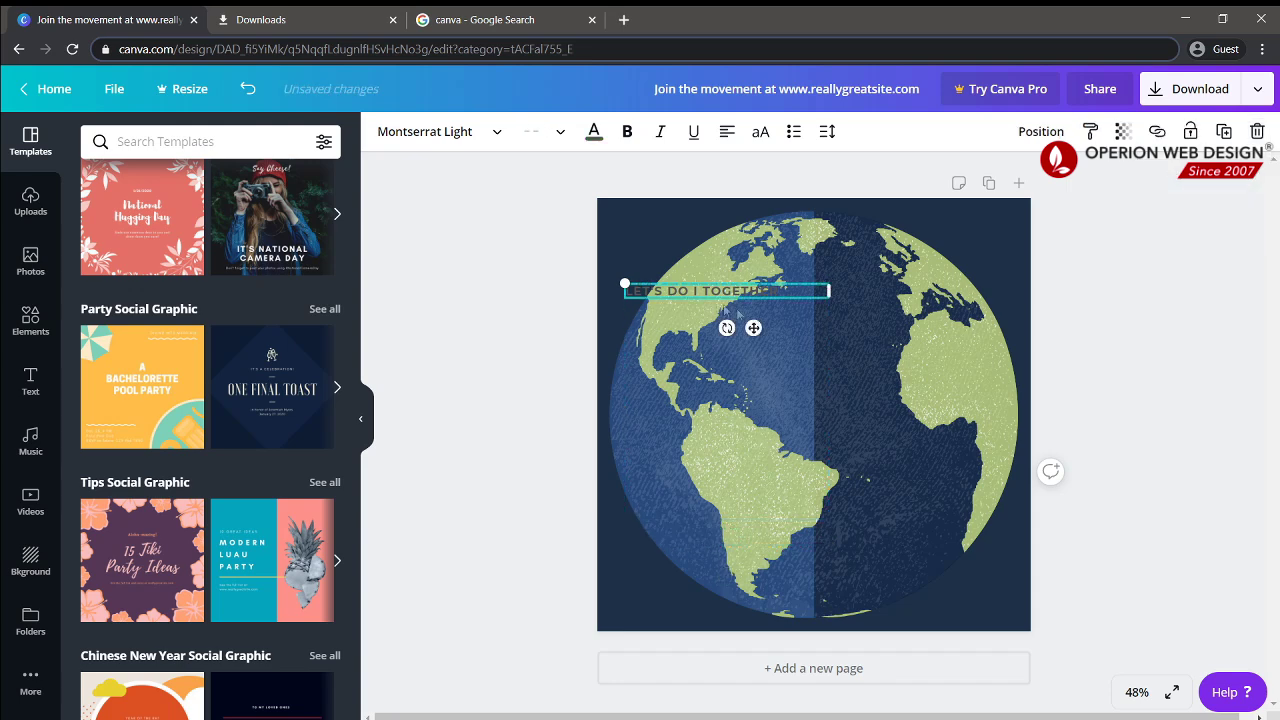
pyautogui.click(1256, 134)
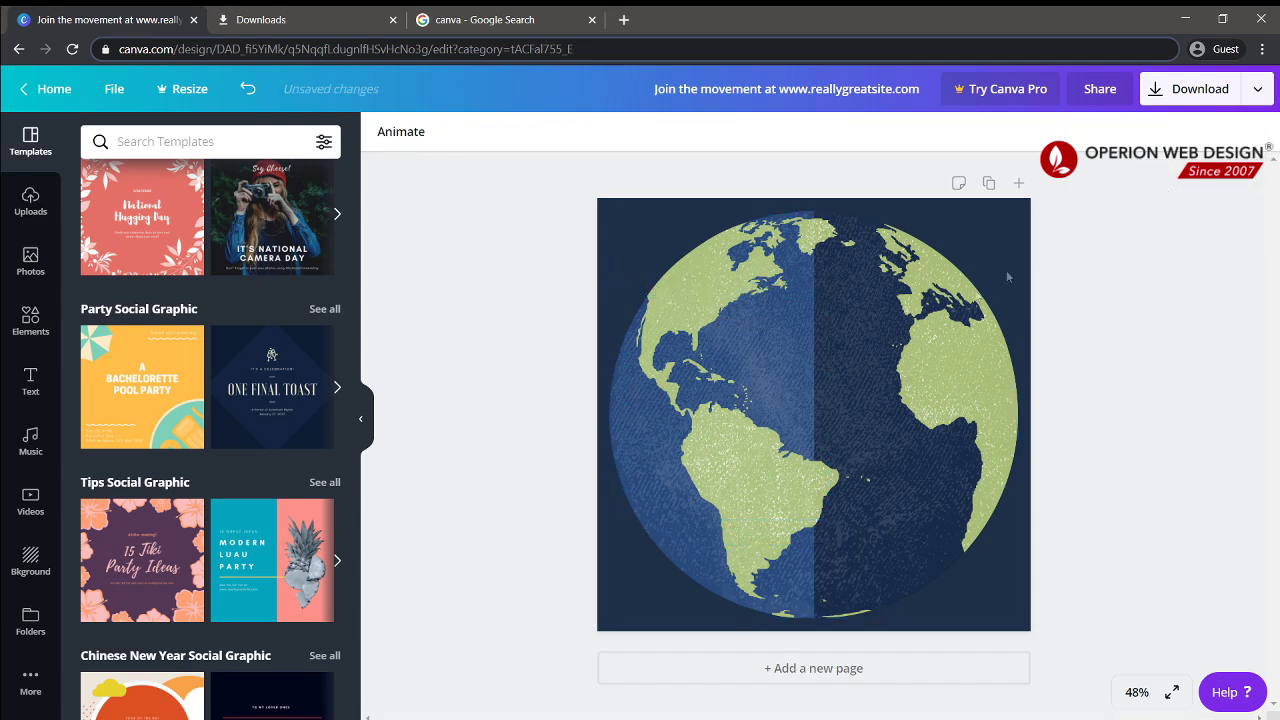
pyautogui.click(877, 386)
pyautogui.moveTo(749, 389)
pyautogui.mouseDown()
pyautogui.moveTo(883, 389)
pyautogui.moveTo(754, 389)
pyautogui.mouseUp()
pyautogui.click(1256, 134)
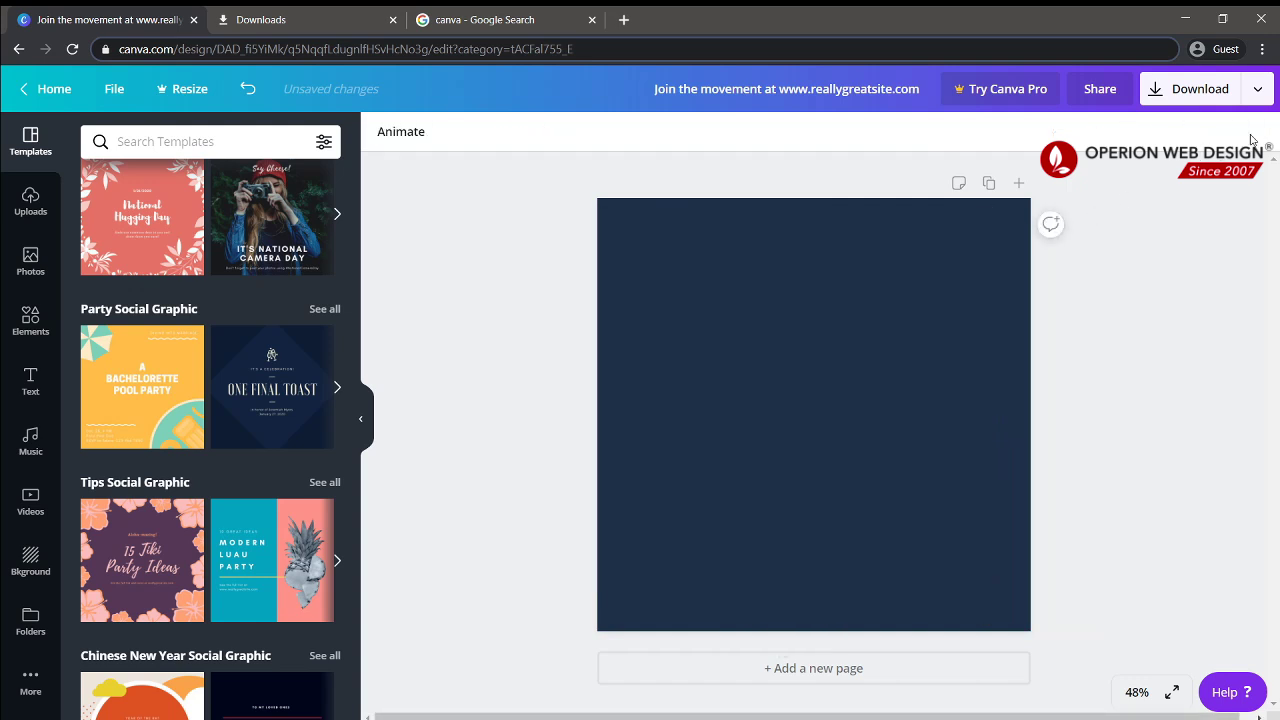
pyautogui.click(692, 371)
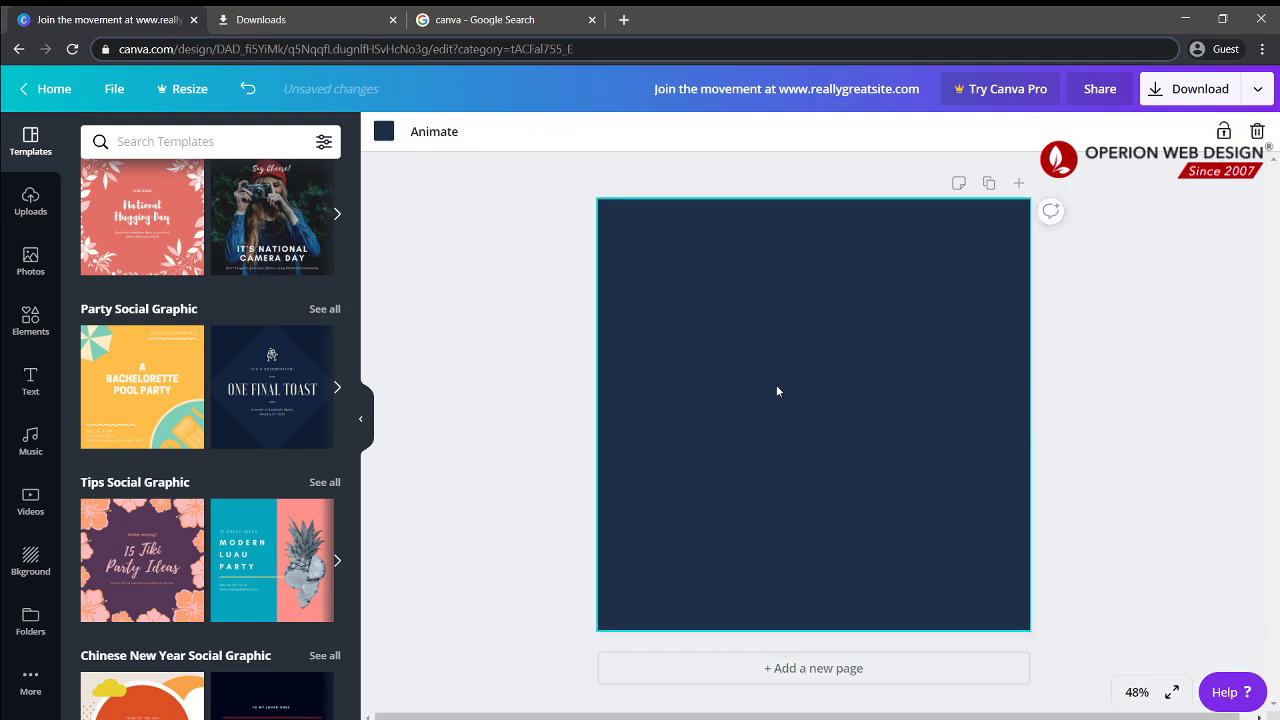
# Drag a single-cell sky-and-hills grid from Elements onto the page and nudge it left
pyautogui.click(37, 317)
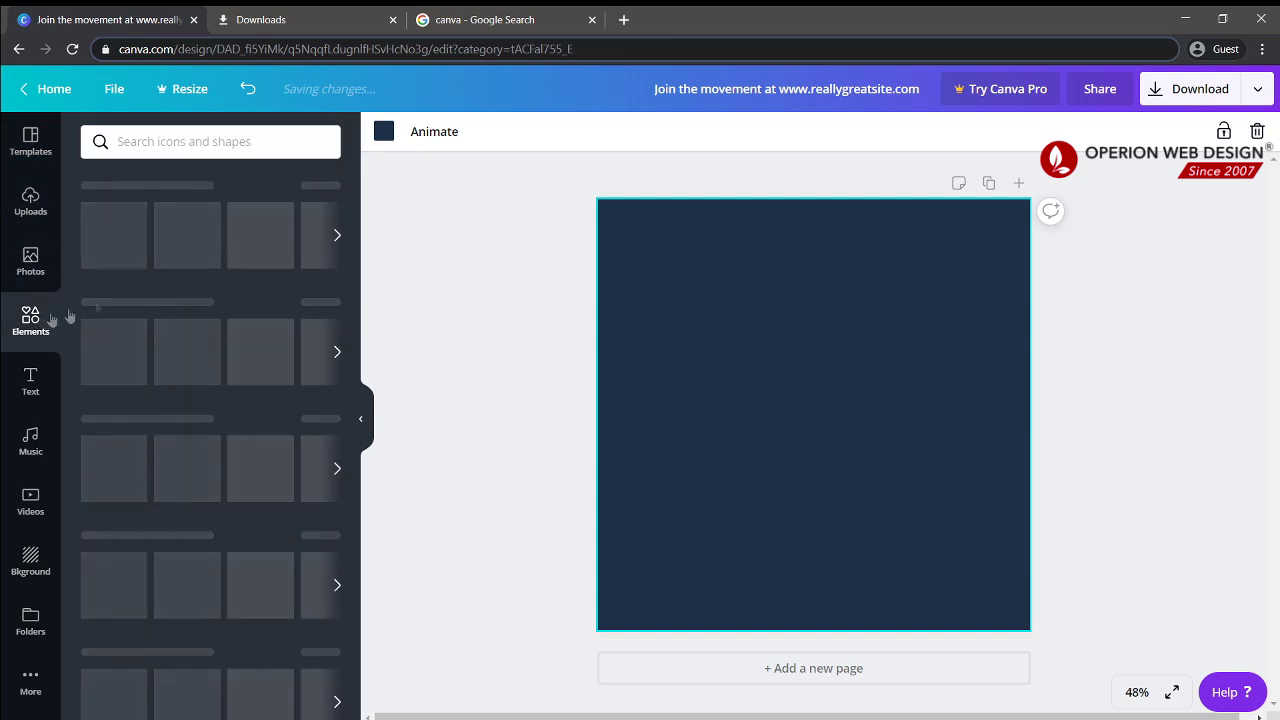
pyautogui.scroll(-2, 141, 430)
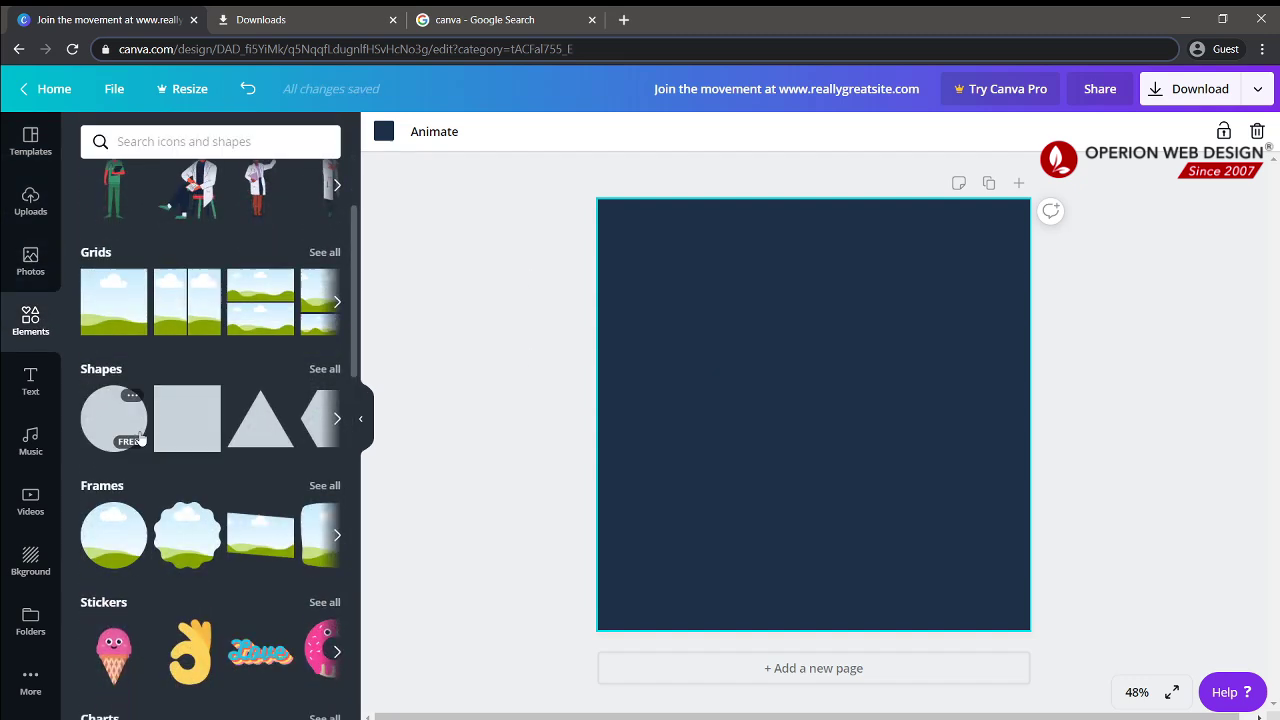
pyautogui.scroll(2, 141, 440)
pyautogui.scroll(-2, 141, 440)
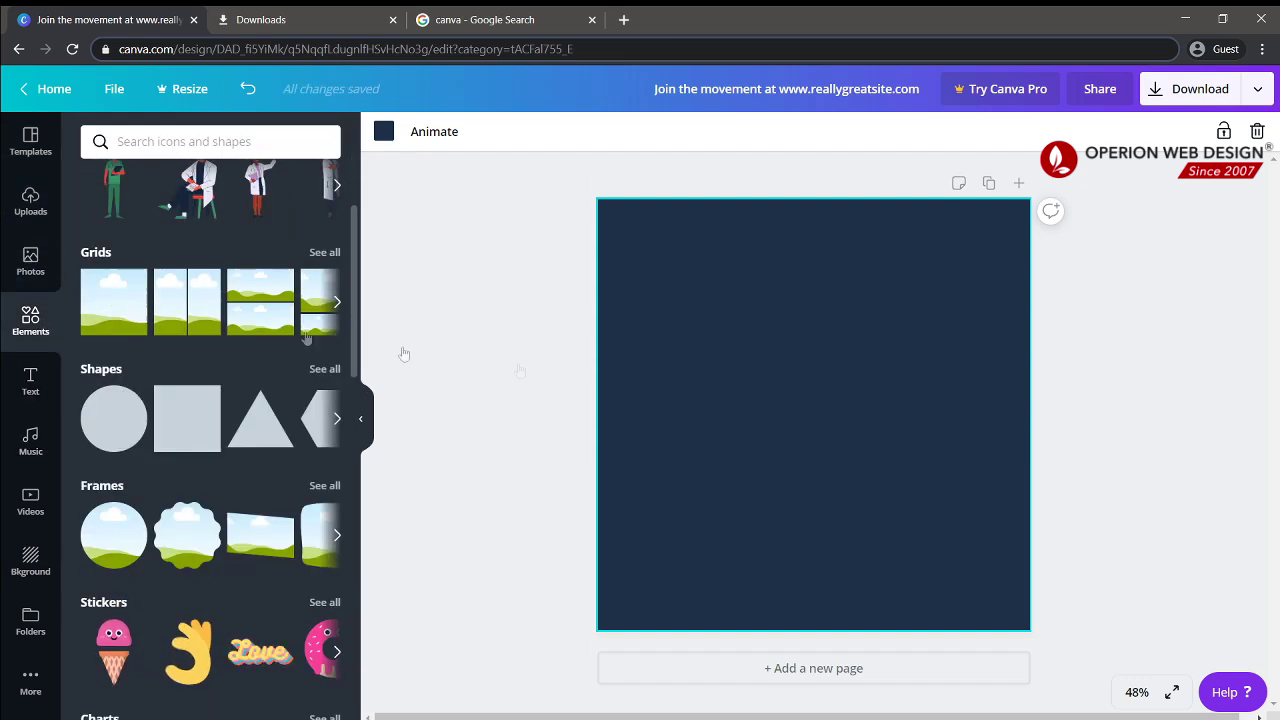
pyautogui.moveTo(404, 354); pyautogui.dragTo(780, 437)
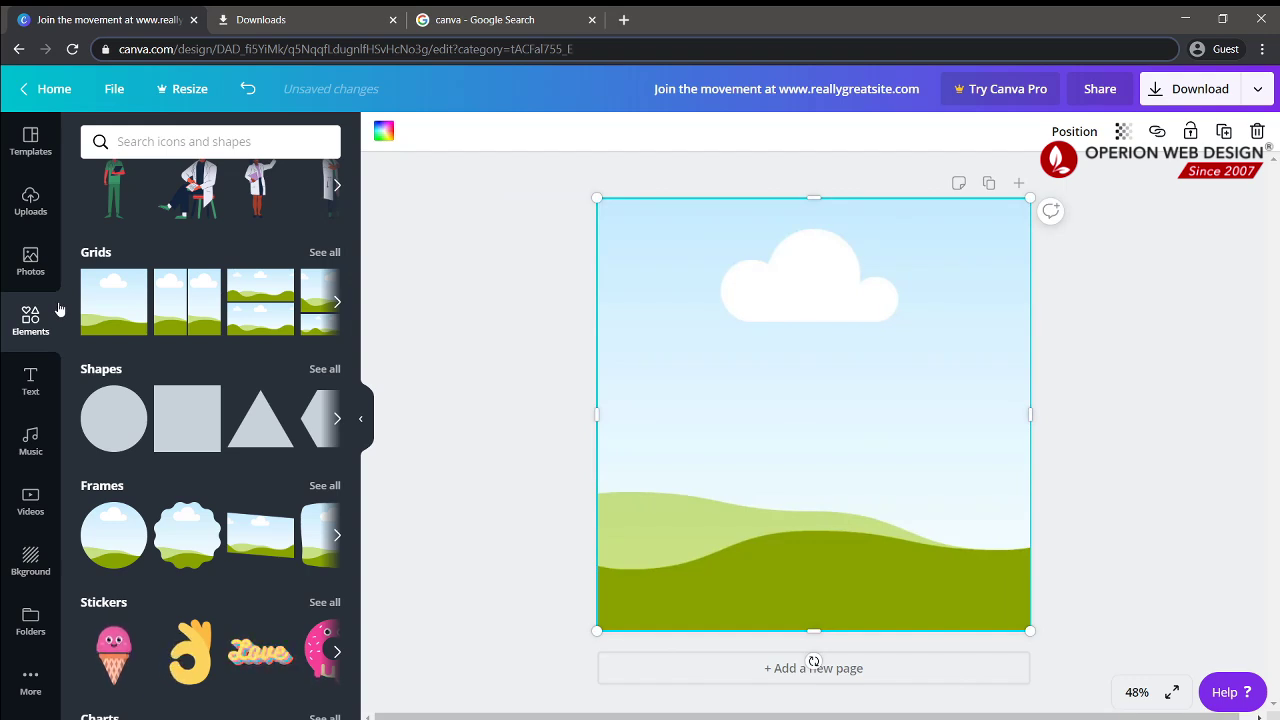
pyautogui.moveTo(719, 420); pyautogui.dragTo(706, 424)
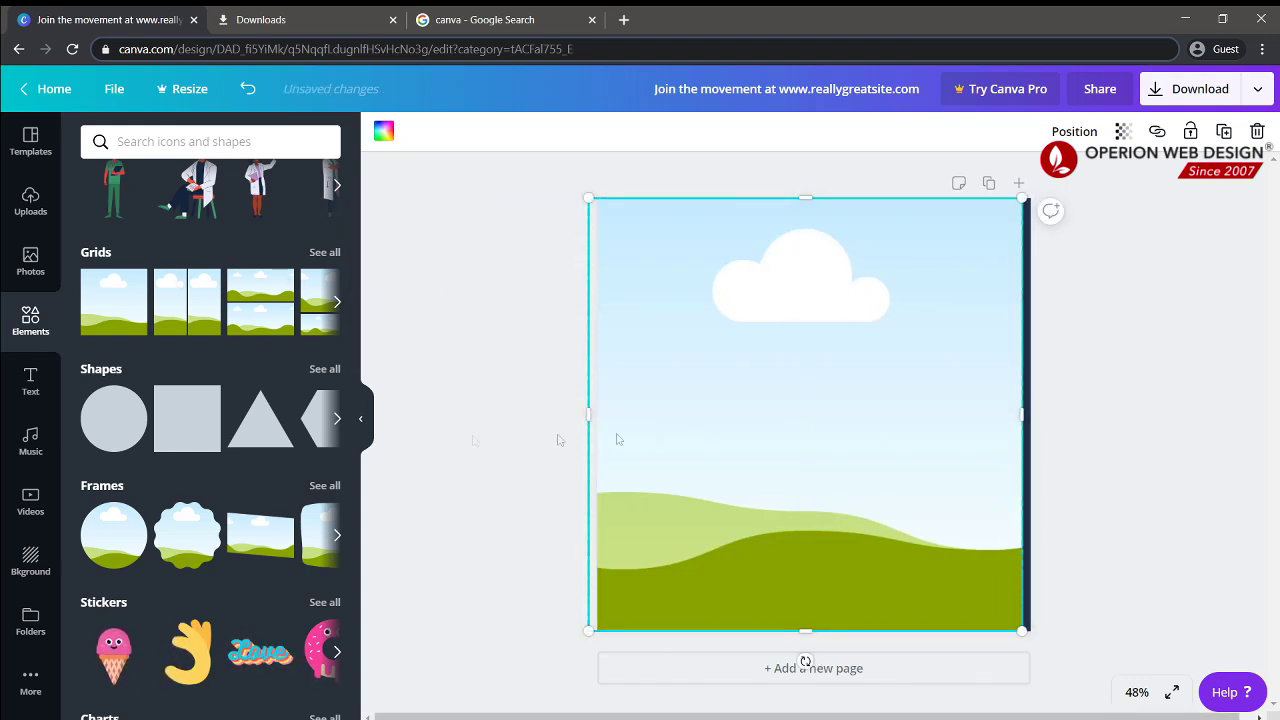
pyautogui.click(30, 378)
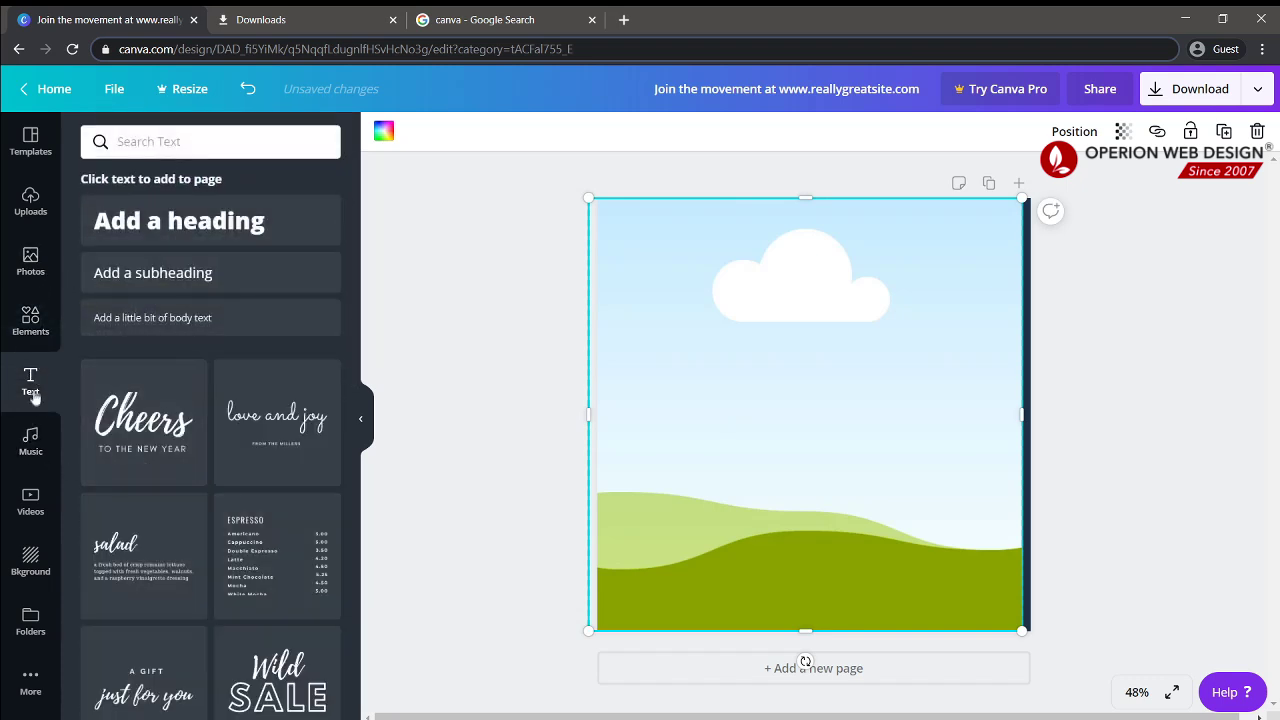
# Add the Cheers / TO THE NEW YEAR text template, remove the extra copy, and enlarge it
pyautogui.moveTo(786, 406)
pyautogui.mouseDown()
pyautogui.moveTo(811, 406)
pyautogui.moveTo(786, 406)
pyautogui.mouseUp()
pyautogui.scroll(-15, 215, 420)
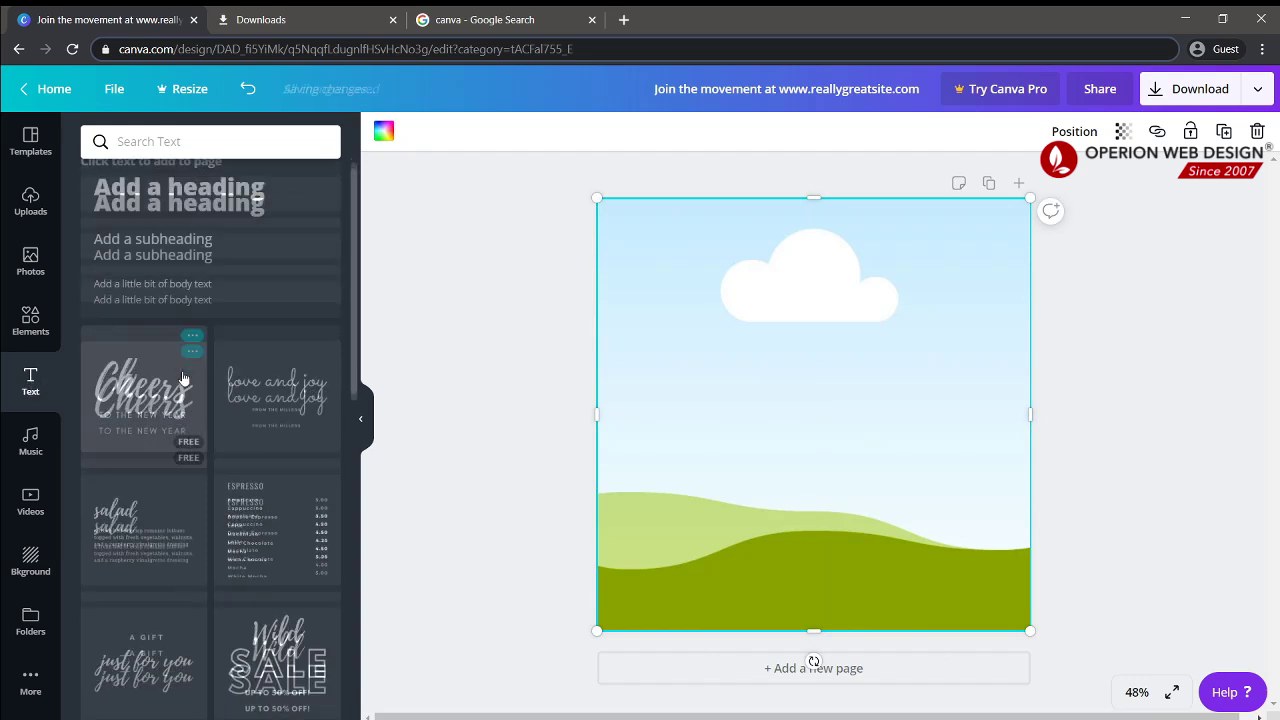
pyautogui.scroll(10, 256, 450)
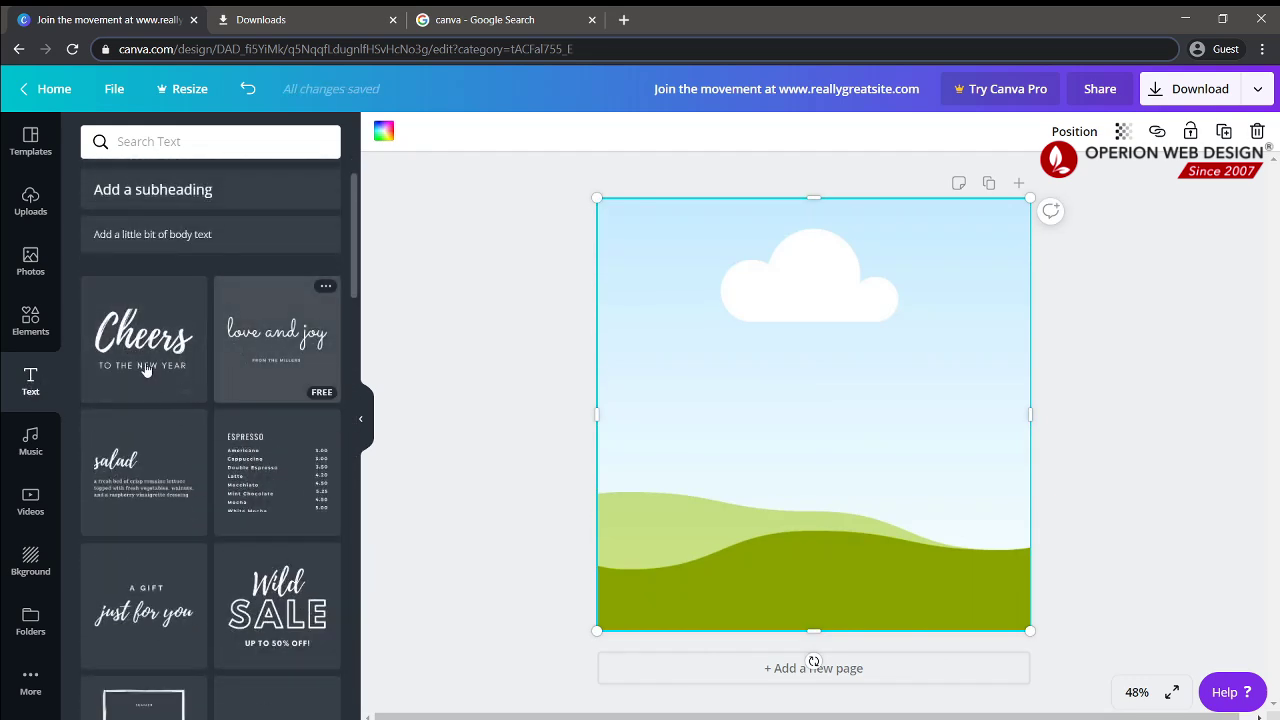
pyautogui.click(167, 334)
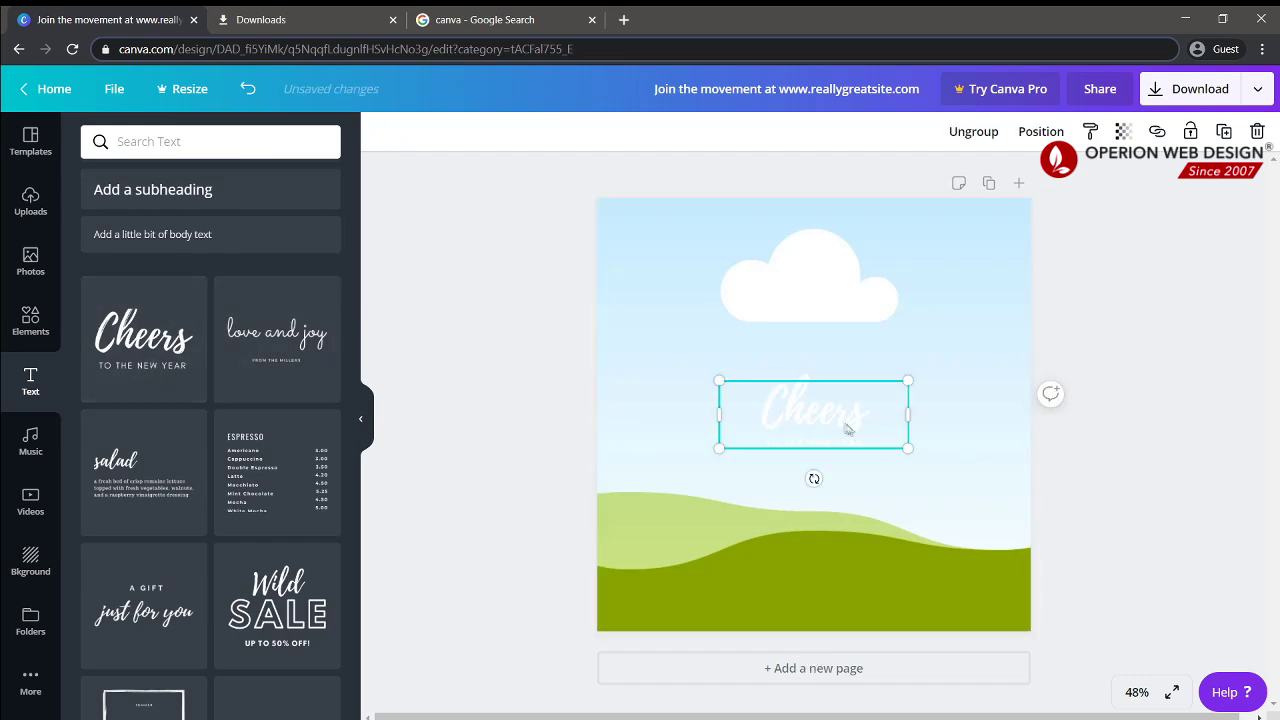
pyautogui.moveTo(849, 429); pyautogui.dragTo(808, 330)
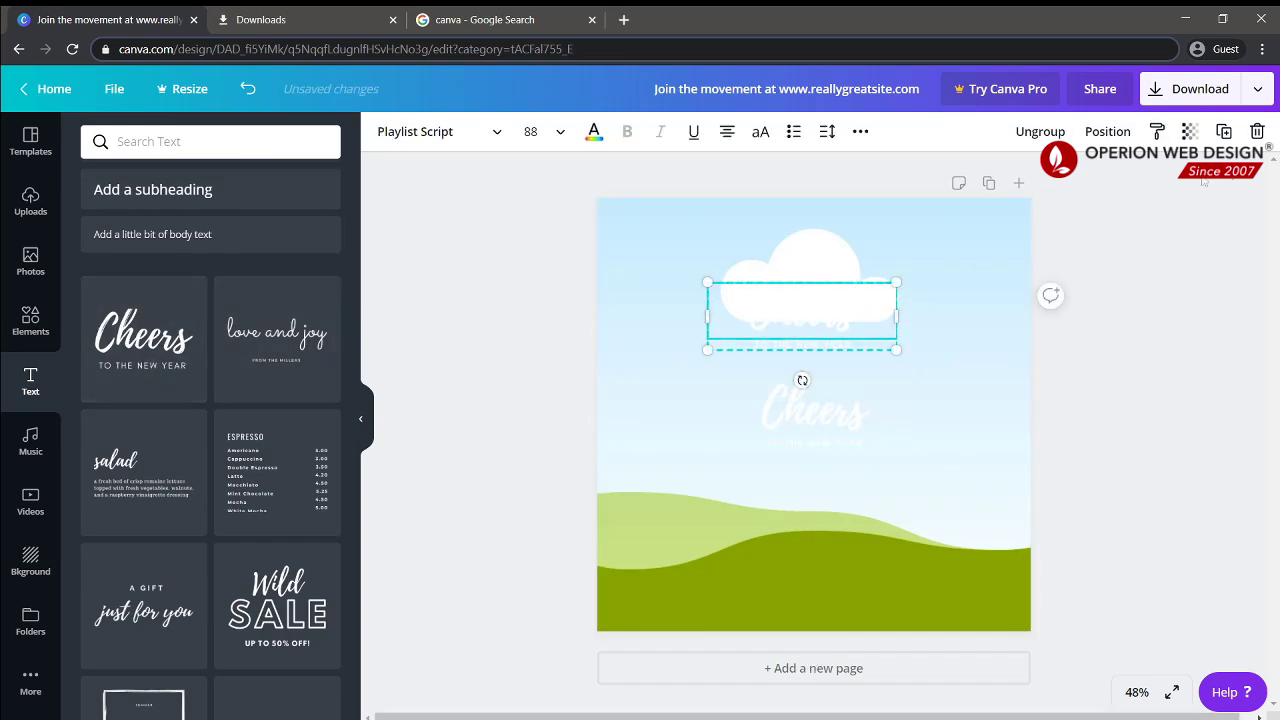
pyautogui.click(1258, 132)
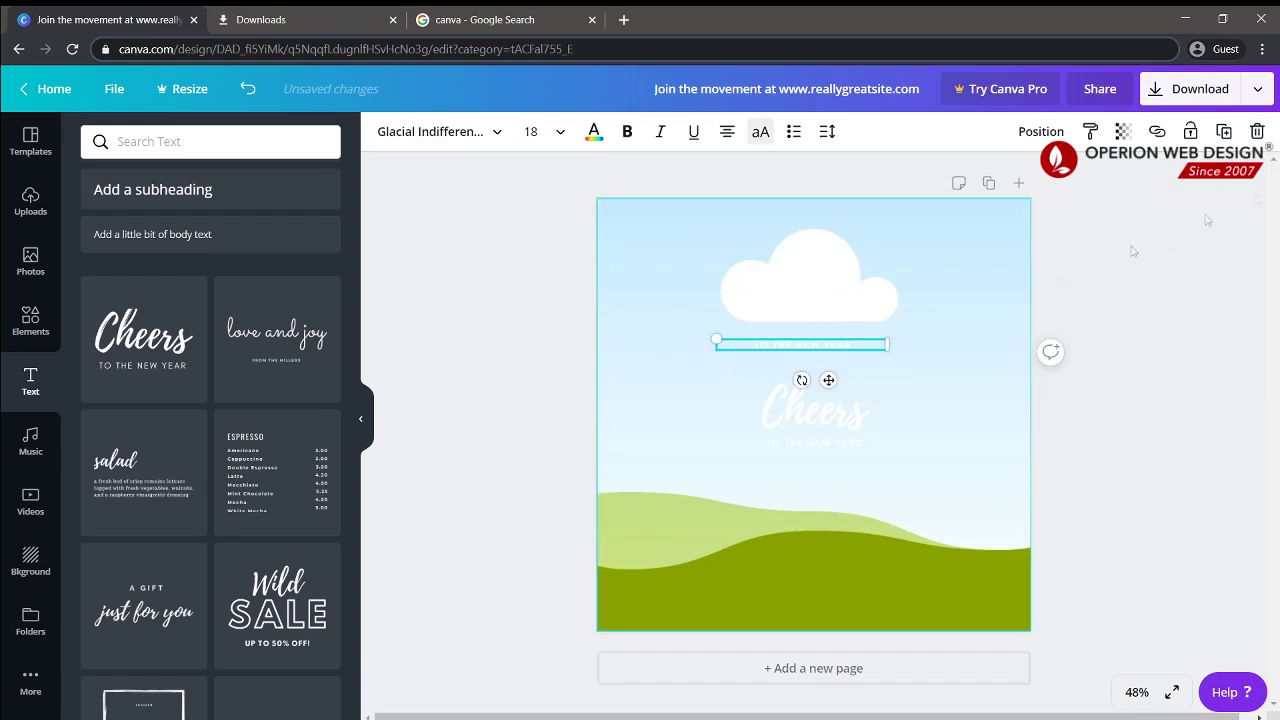
pyautogui.press('Delete')
pyautogui.click(832, 432)
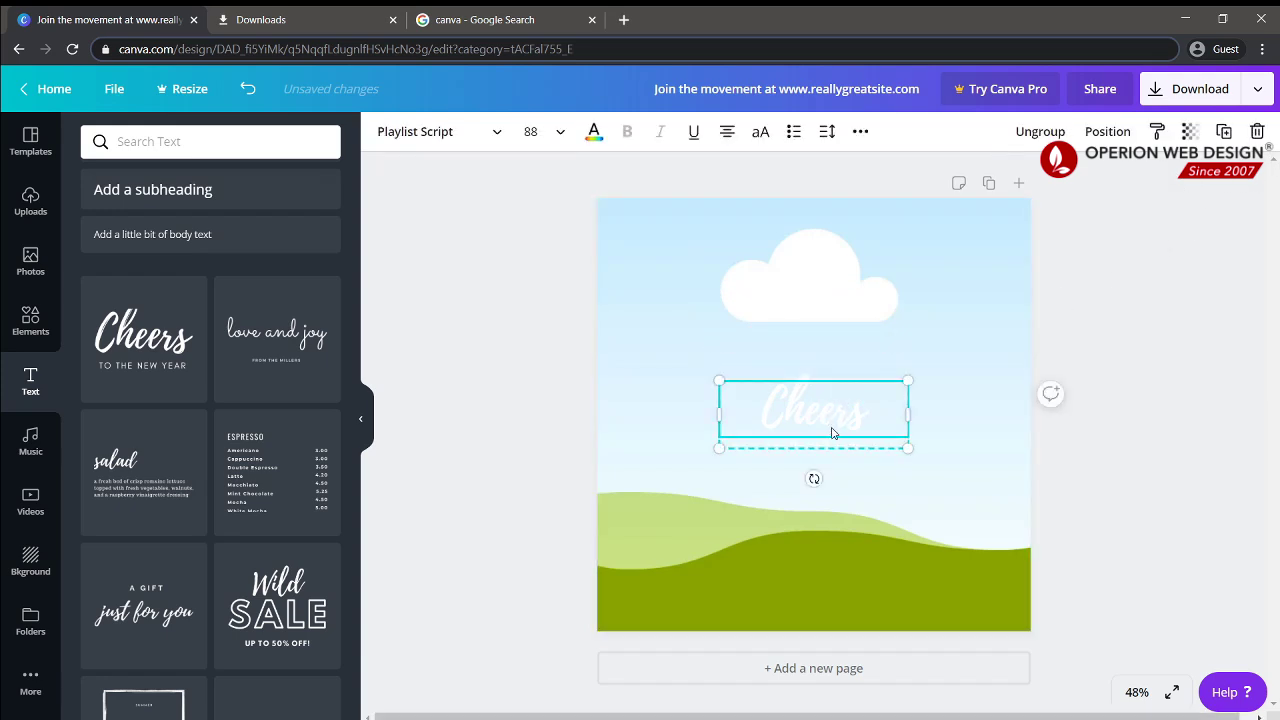
pyautogui.moveTo(907, 448); pyautogui.dragTo(947, 523)
pyautogui.moveTo(863, 412); pyautogui.dragTo(811, 397)
# Set both the Cheers and TO THE NEW YEAR lines to black
pyautogui.click(594, 131)
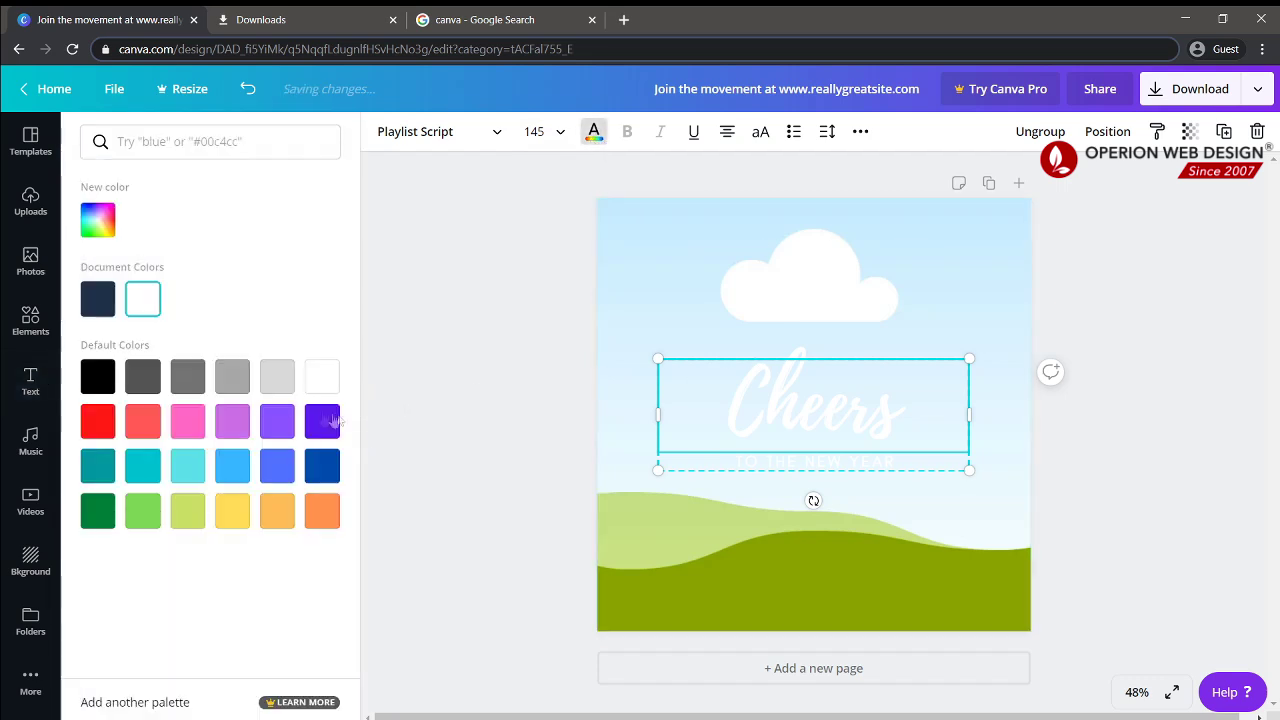
pyautogui.click(98, 378)
pyautogui.click(845, 465)
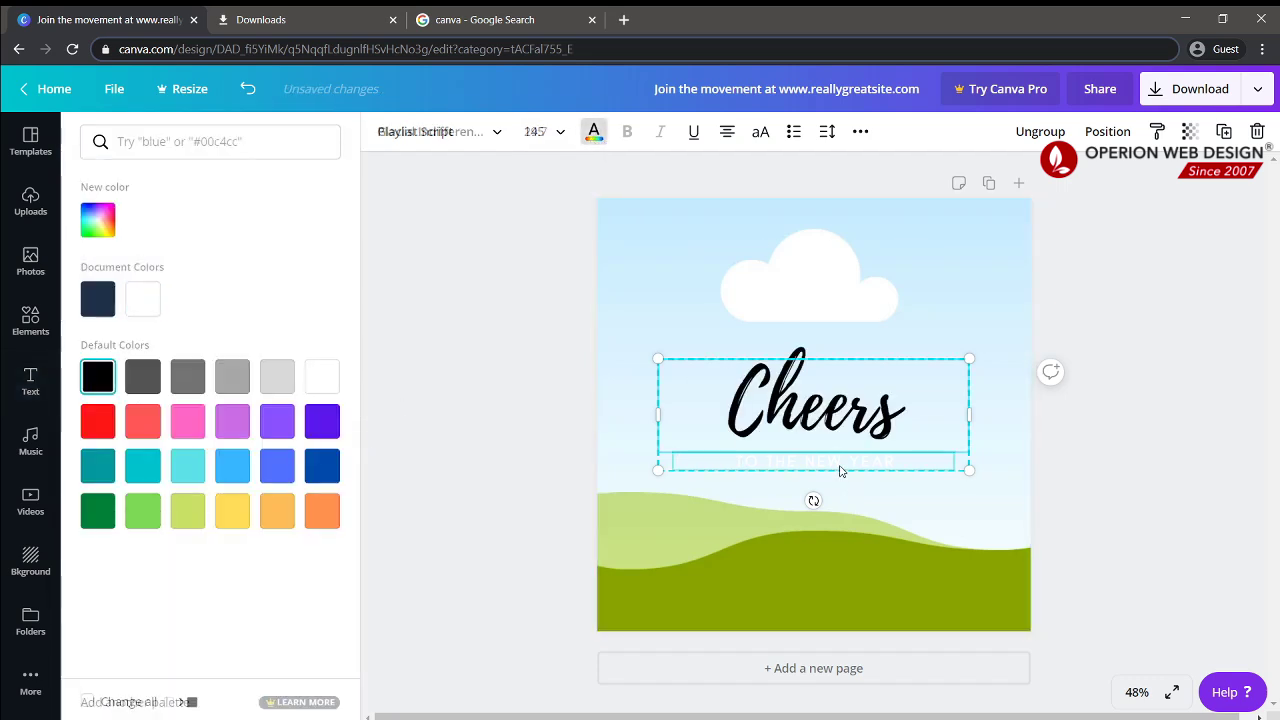
pyautogui.click(98, 378)
pyautogui.click(650, 300)
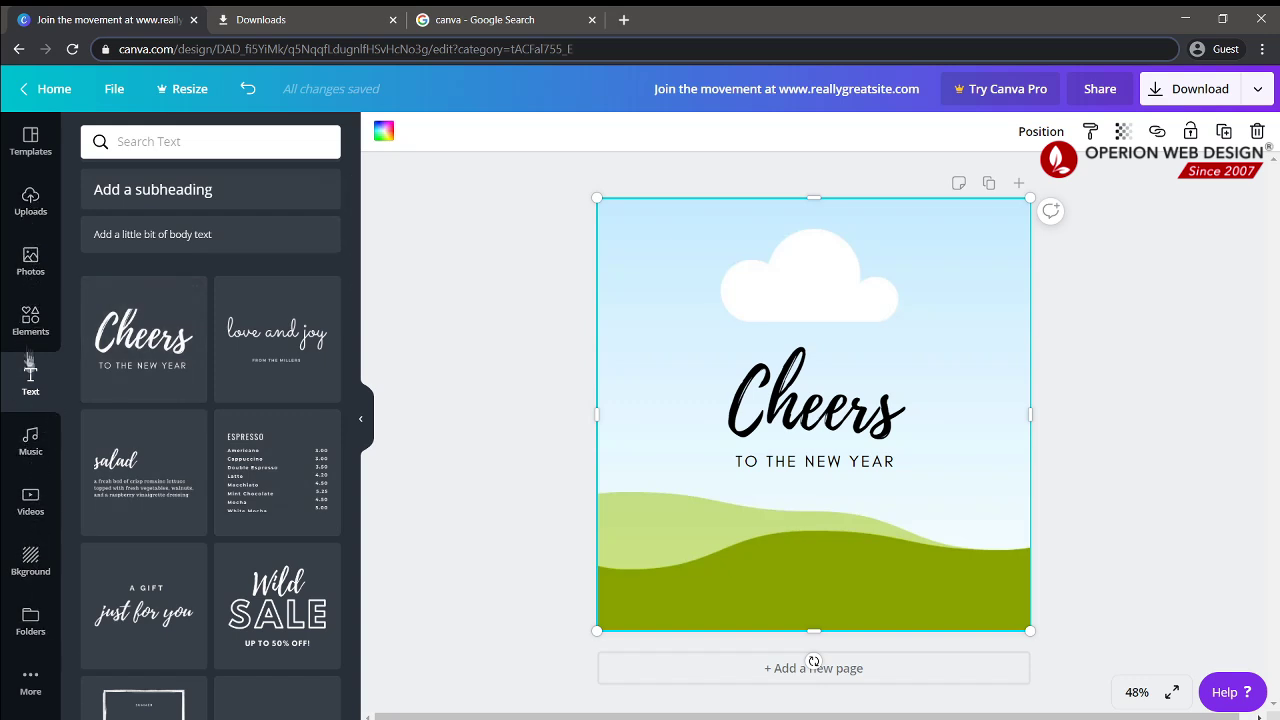
pyautogui.click(30, 322)
# Add a circle shape to the page and colour it light grey
pyautogui.click(114, 520)
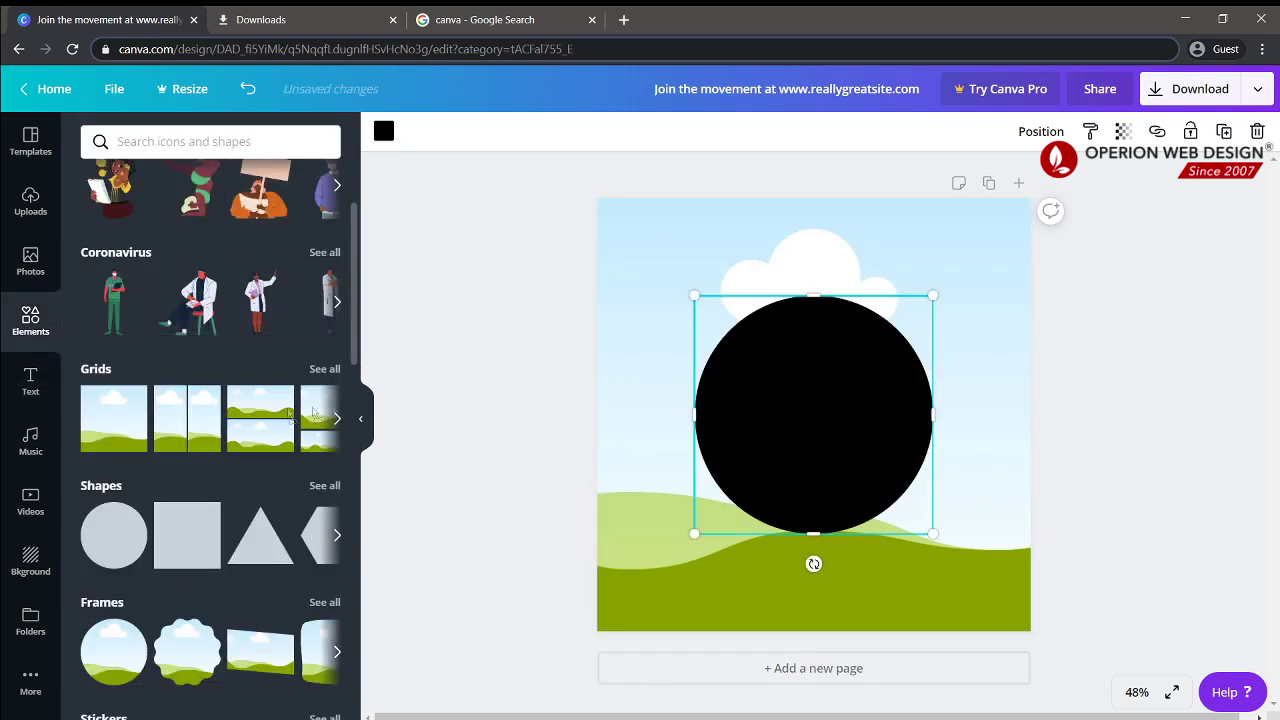
pyautogui.click(850, 416)
pyautogui.click(831, 482)
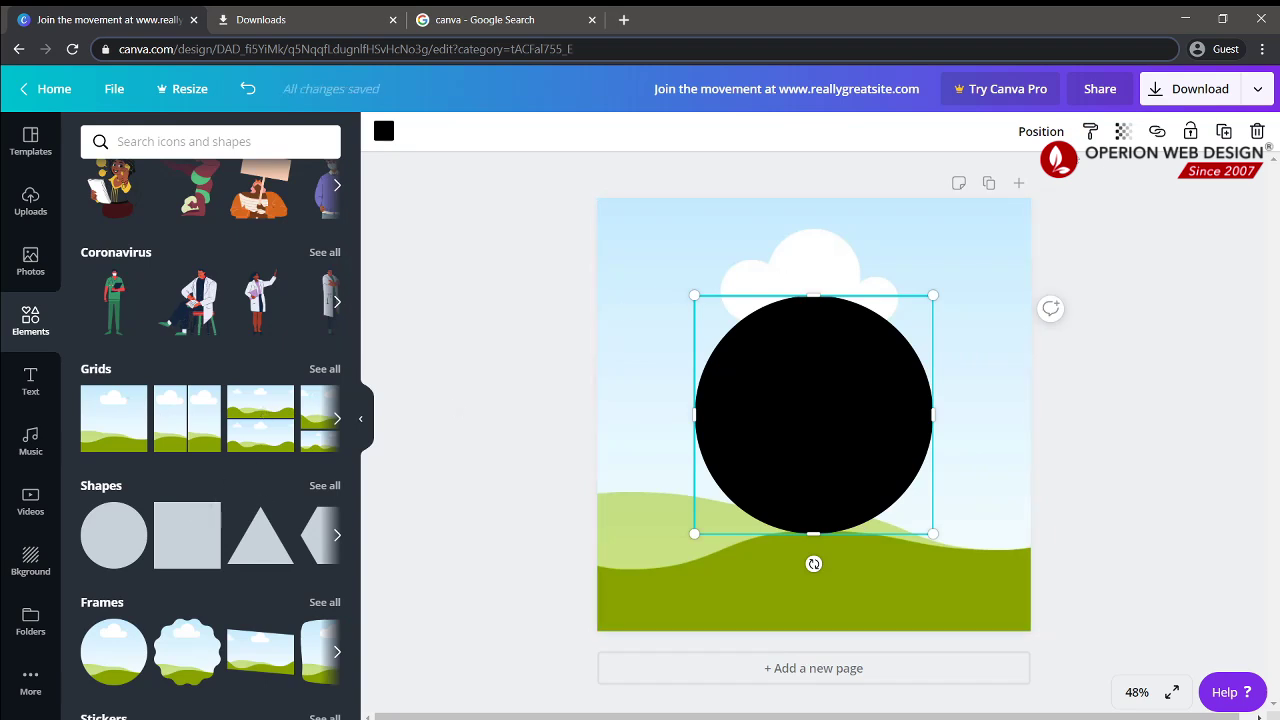
pyautogui.click(383, 133)
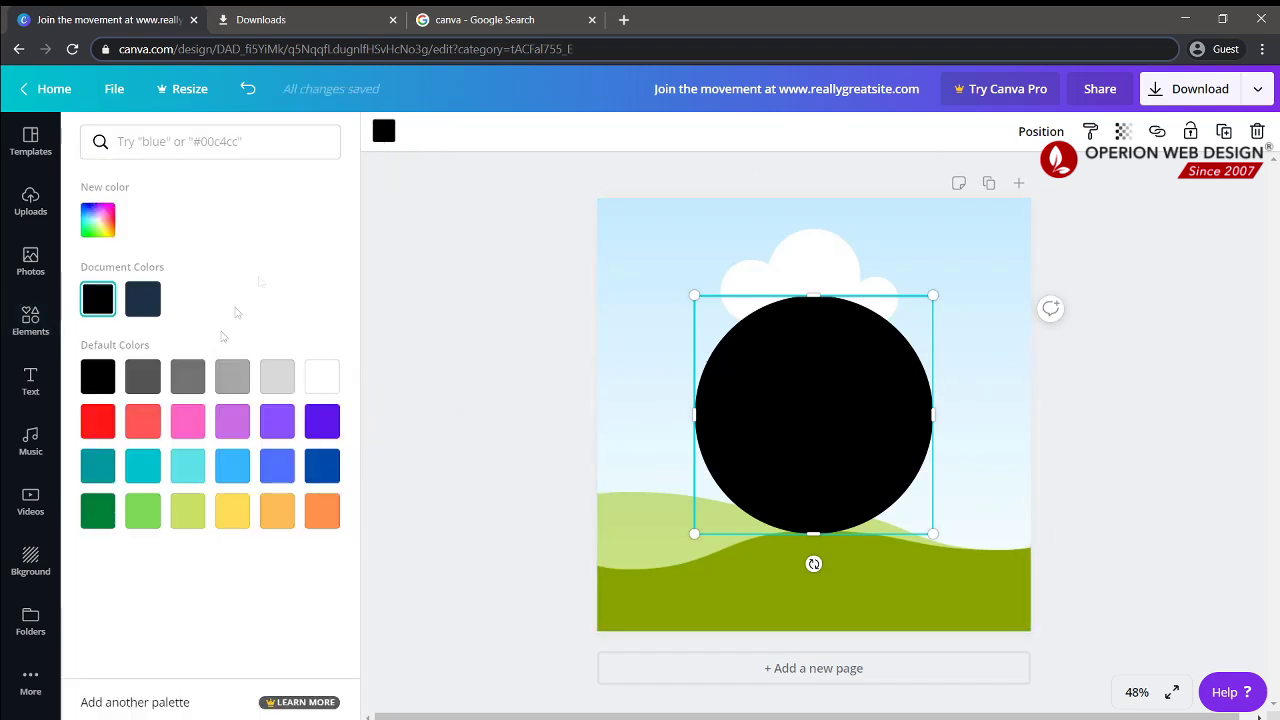
pyautogui.click(285, 377)
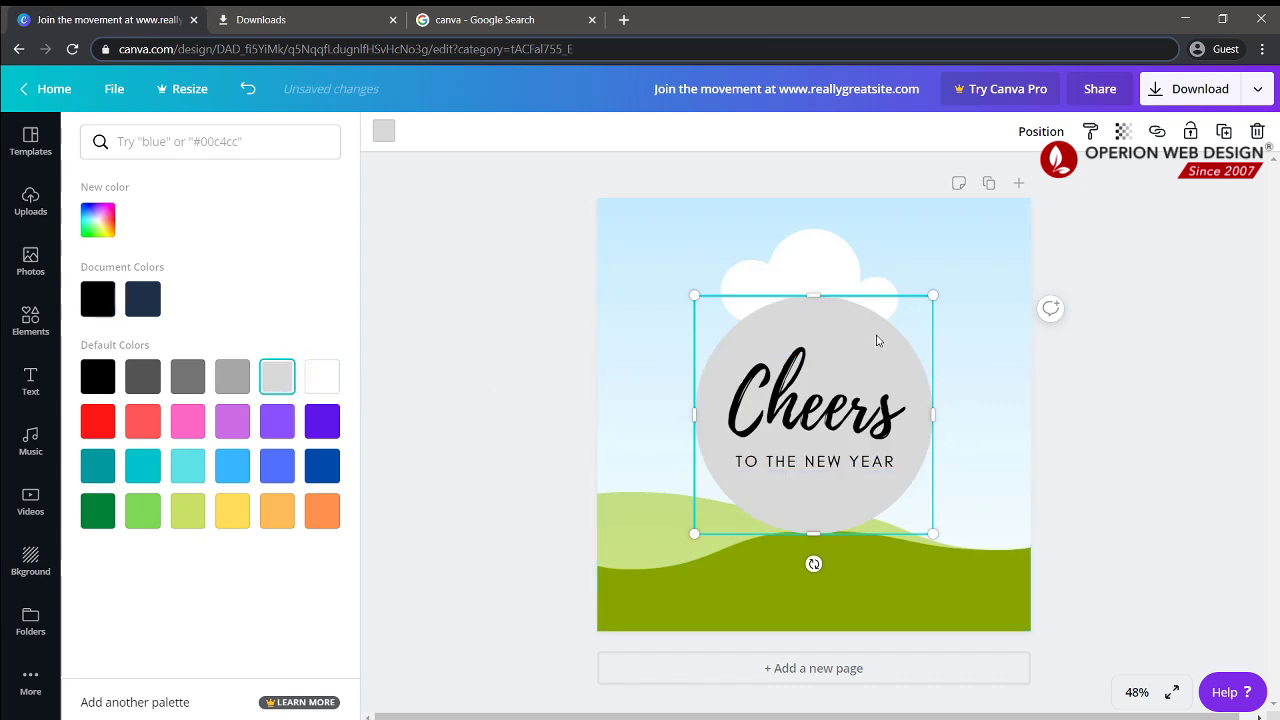
# Shrink and centre the grey circle behind the Cheers text, setting transparency to 48
pyautogui.moveTo(869, 345)
pyautogui.mouseDown()
pyautogui.moveTo(855, 338)
pyautogui.moveTo(875, 340)
pyautogui.moveTo(866, 329)
pyautogui.mouseUp()
pyautogui.moveTo(929, 533); pyautogui.dragTo(909, 515)
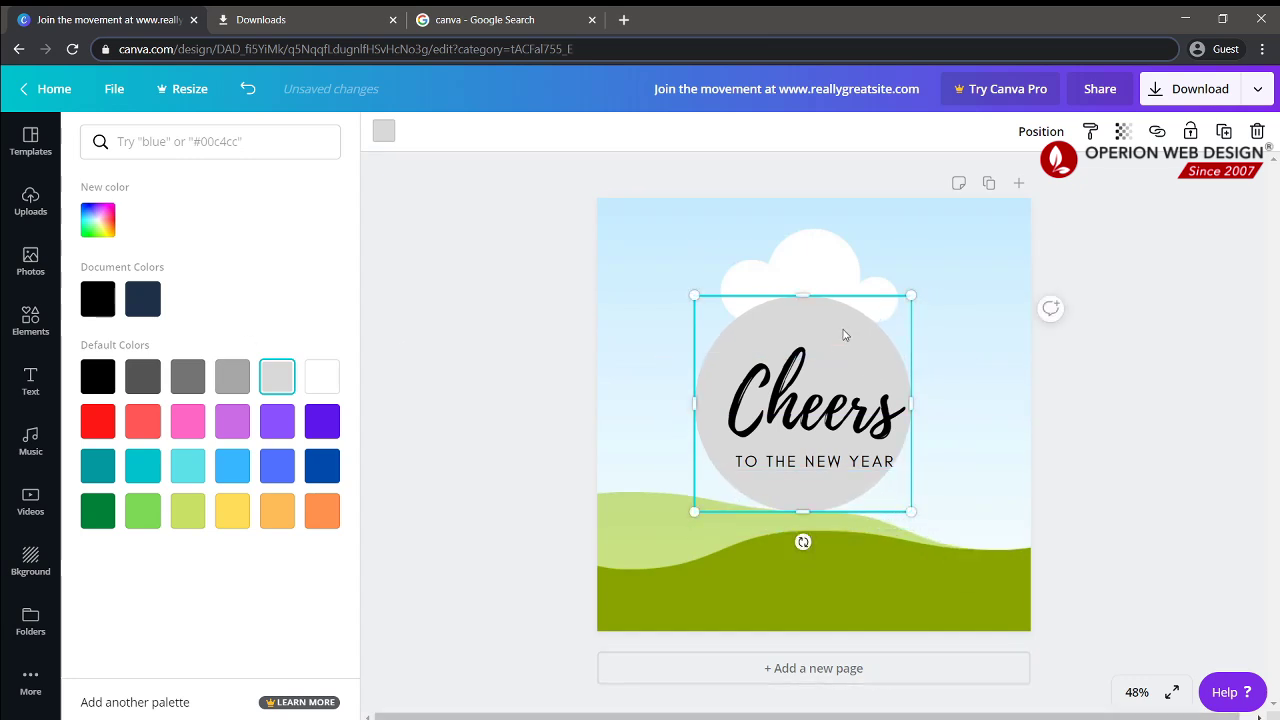
pyautogui.moveTo(847, 335)
pyautogui.mouseDown()
pyautogui.moveTo(854, 349)
pyautogui.moveTo(846, 342)
pyautogui.mouseUp()
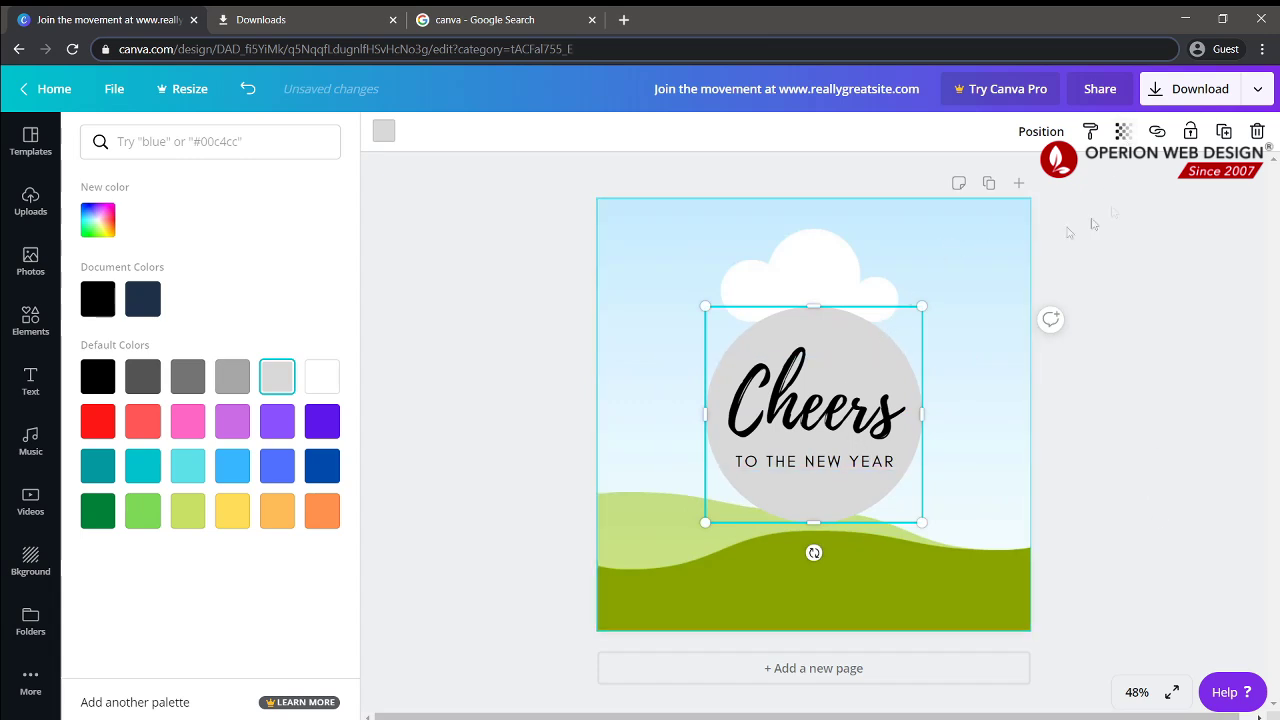
pyautogui.click(1123, 132)
pyautogui.moveTo(1073, 177); pyautogui.dragTo(1026, 202)
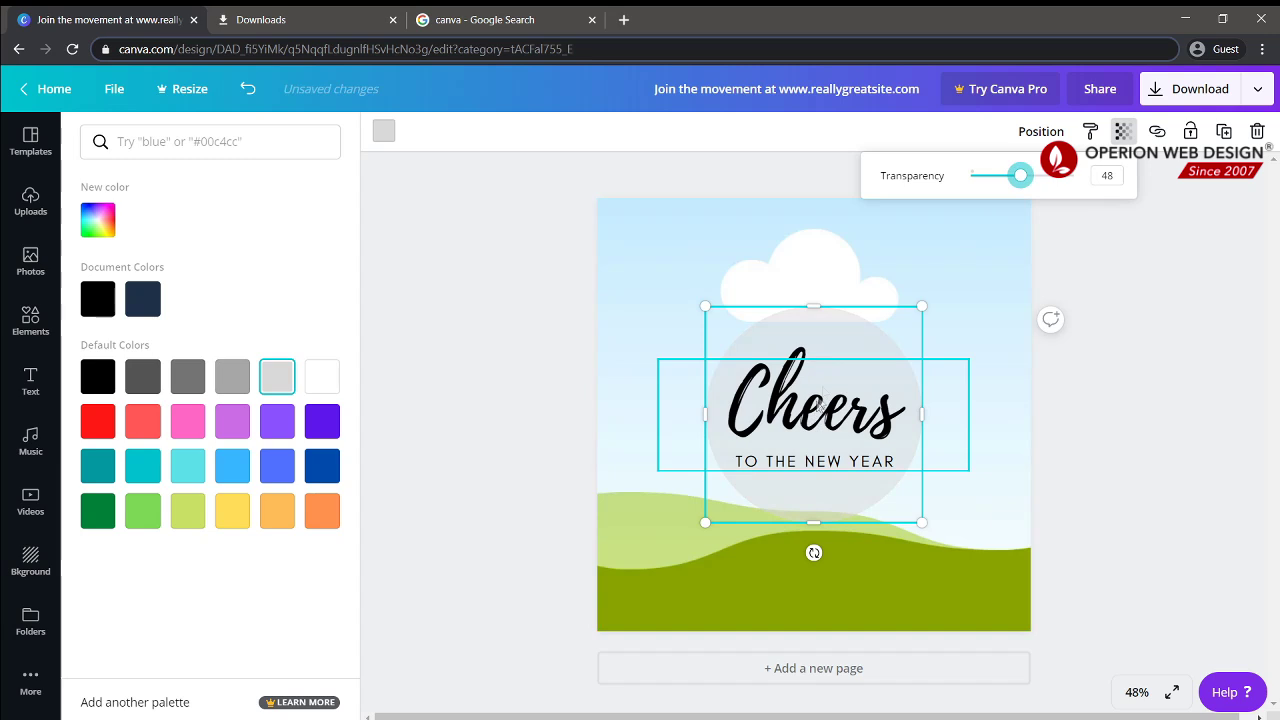
# Test transparency by fading the Cheers text to 43, then trying it on the whole page
pyautogui.click(912, 440)
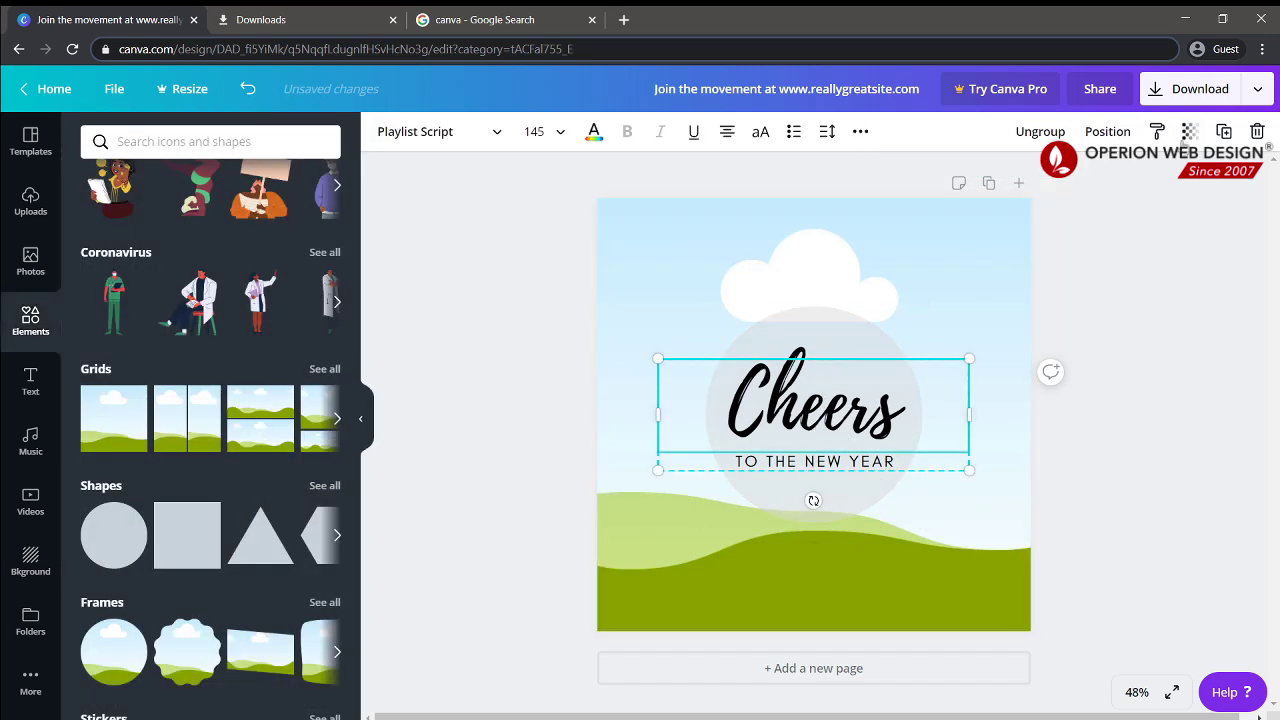
pyautogui.click(1189, 131)
pyautogui.moveTo(1140, 177); pyautogui.dragTo(1083, 188)
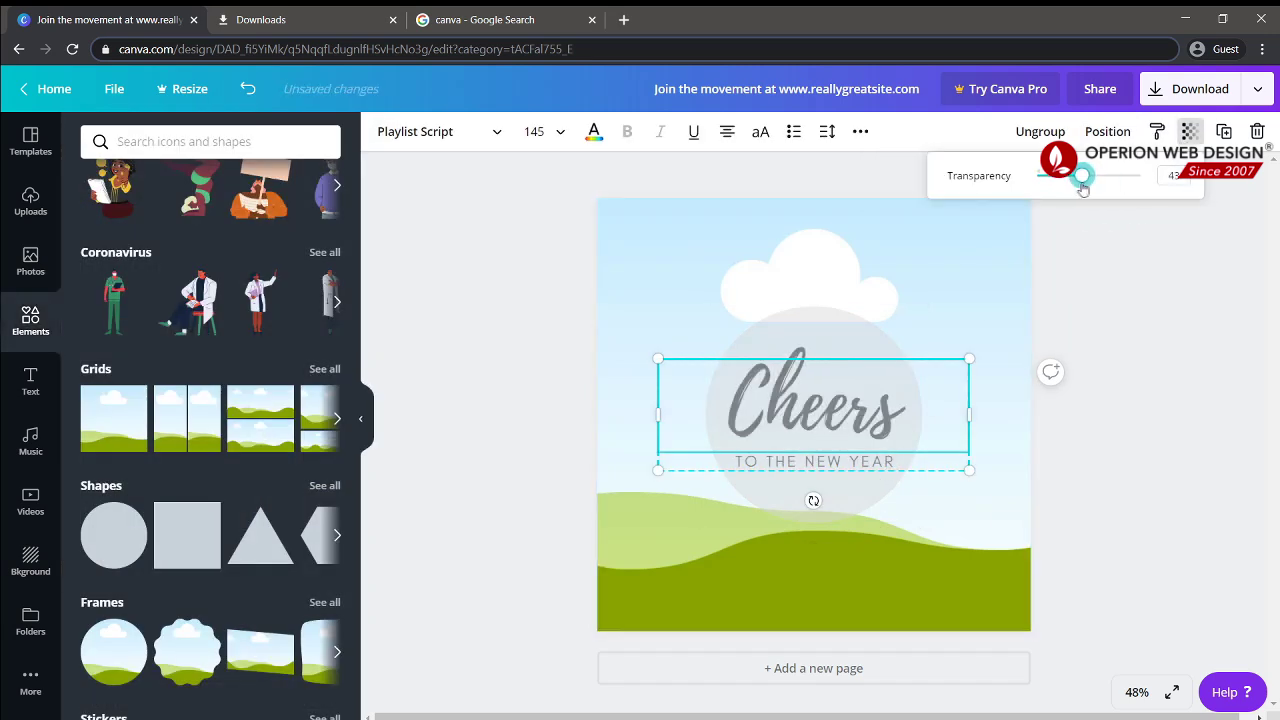
pyautogui.click(994, 577)
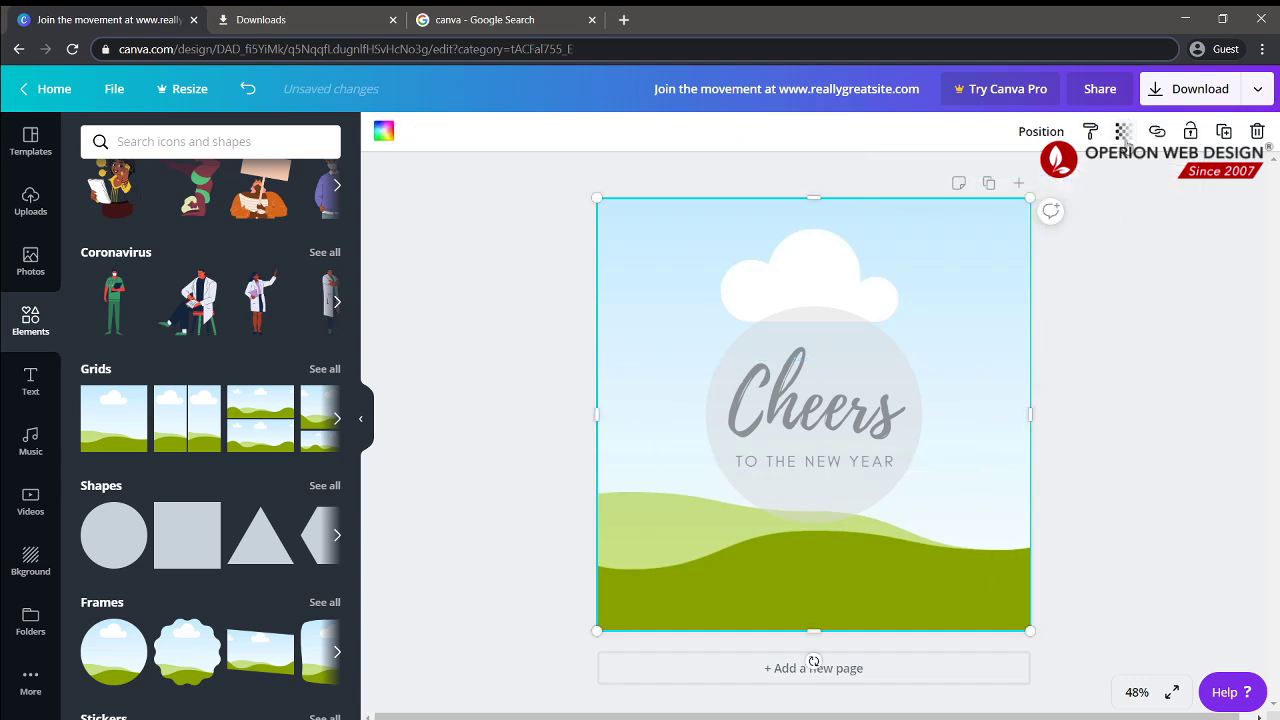
pyautogui.click(1123, 131)
pyautogui.moveTo(1075, 178)
pyautogui.mouseDown()
pyautogui.moveTo(997, 178)
pyautogui.moveTo(1085, 190)
pyautogui.mouseUp()
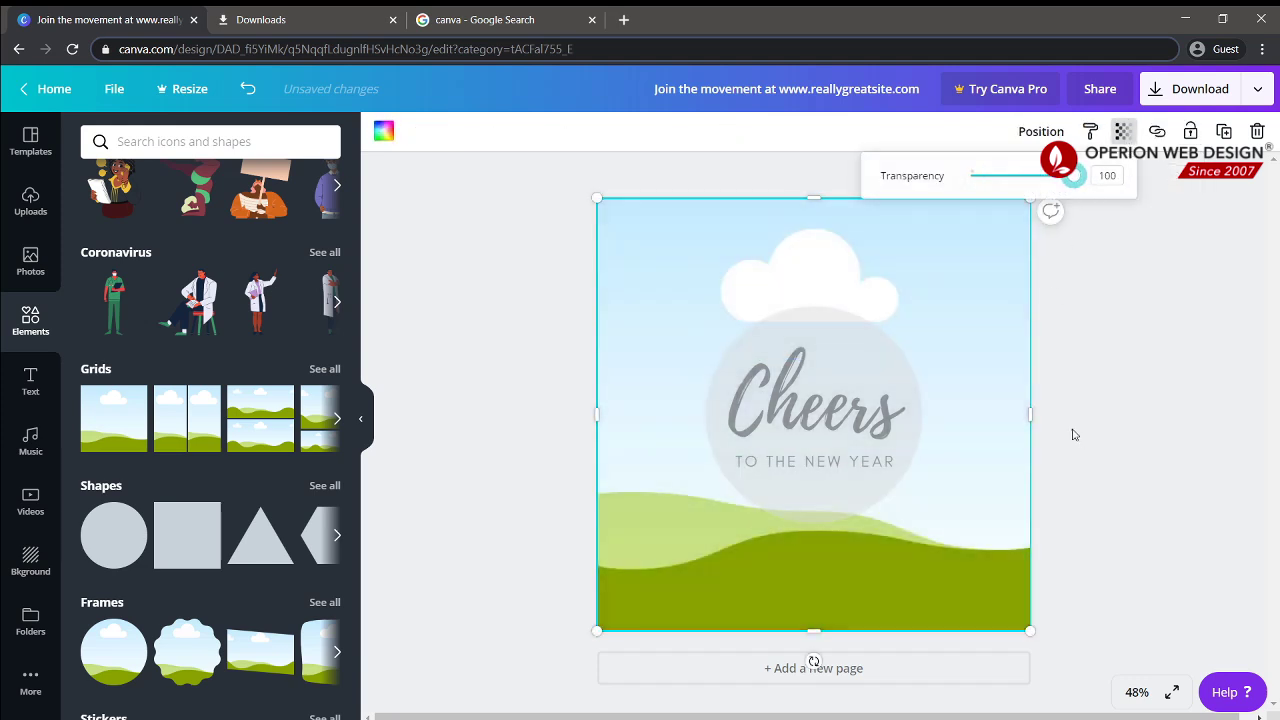
# Restore the Cheers text to full opacity and bring up the Uploads panel
pyautogui.click(868, 356)
pyautogui.click(1189, 132)
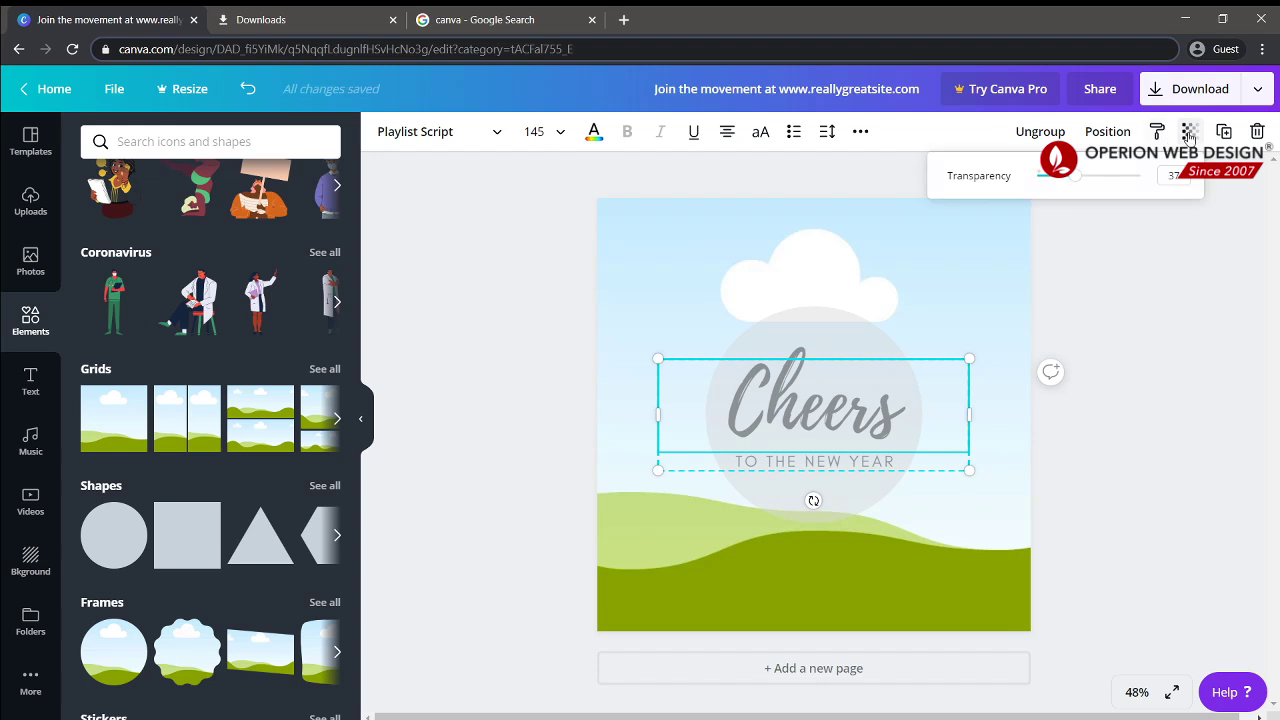
pyautogui.moveTo(1078, 178); pyautogui.dragTo(1112, 176)
pyautogui.click(1122, 415)
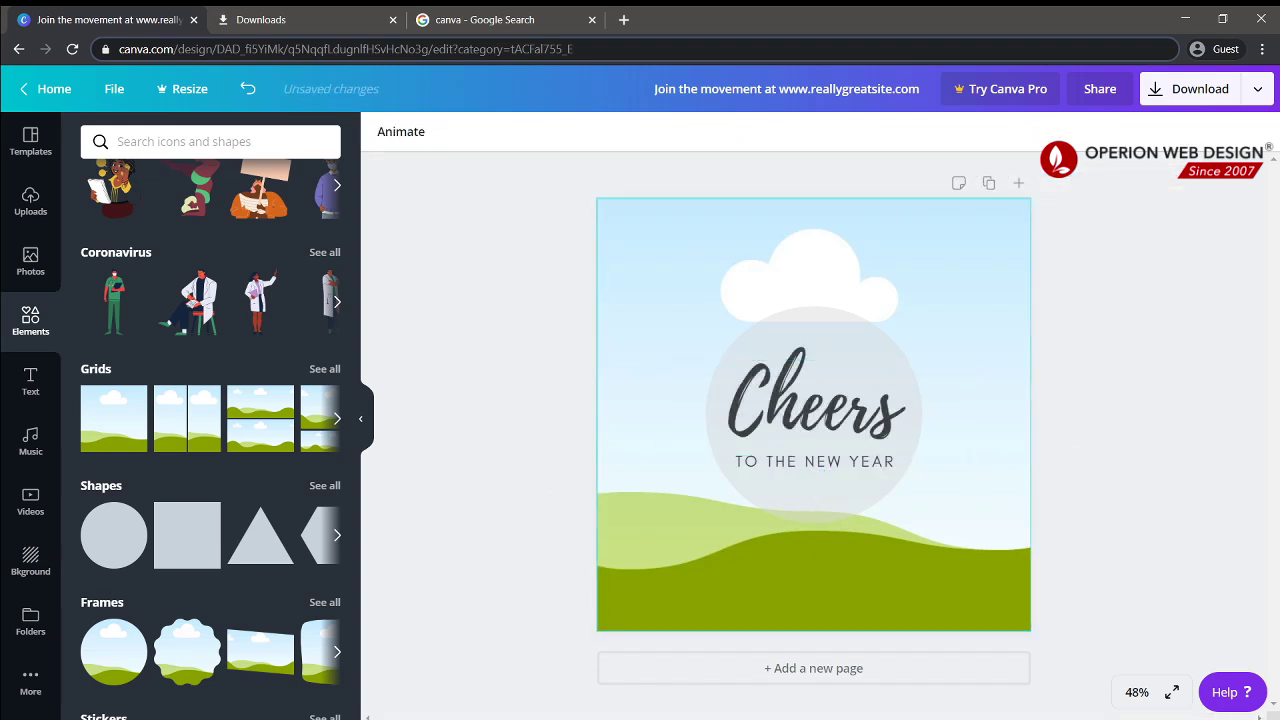
pyautogui.click(30, 200)
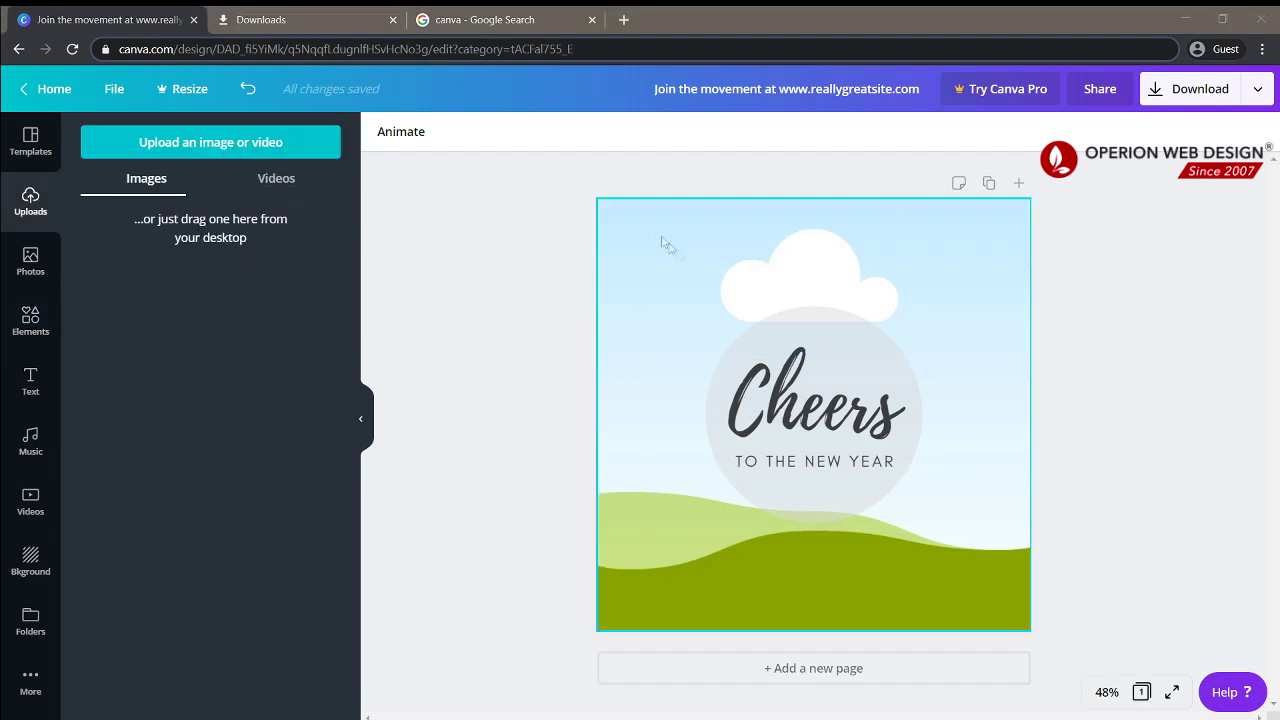
# Replace the sky background with a marble texture from Backgrounds, after trying white brick
pyautogui.click(694, 266)
pyautogui.press('Delete')
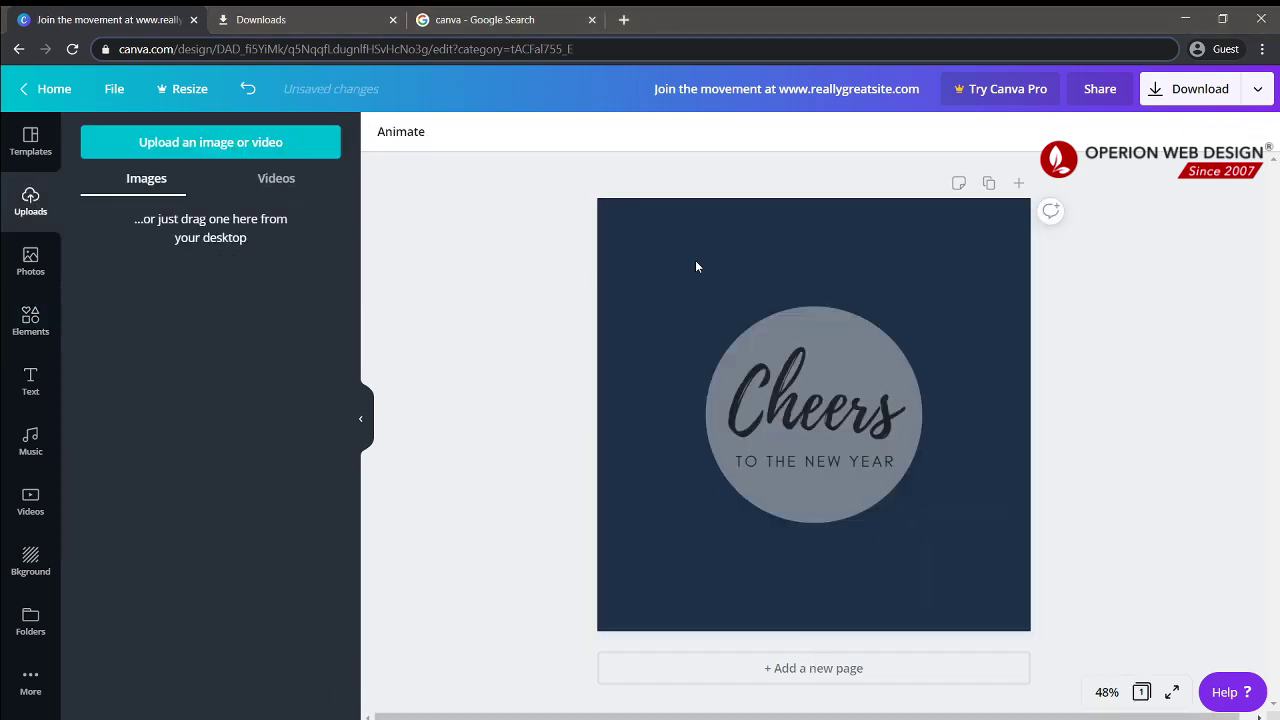
pyautogui.click(30, 560)
pyautogui.scroll(5, 216, 484)
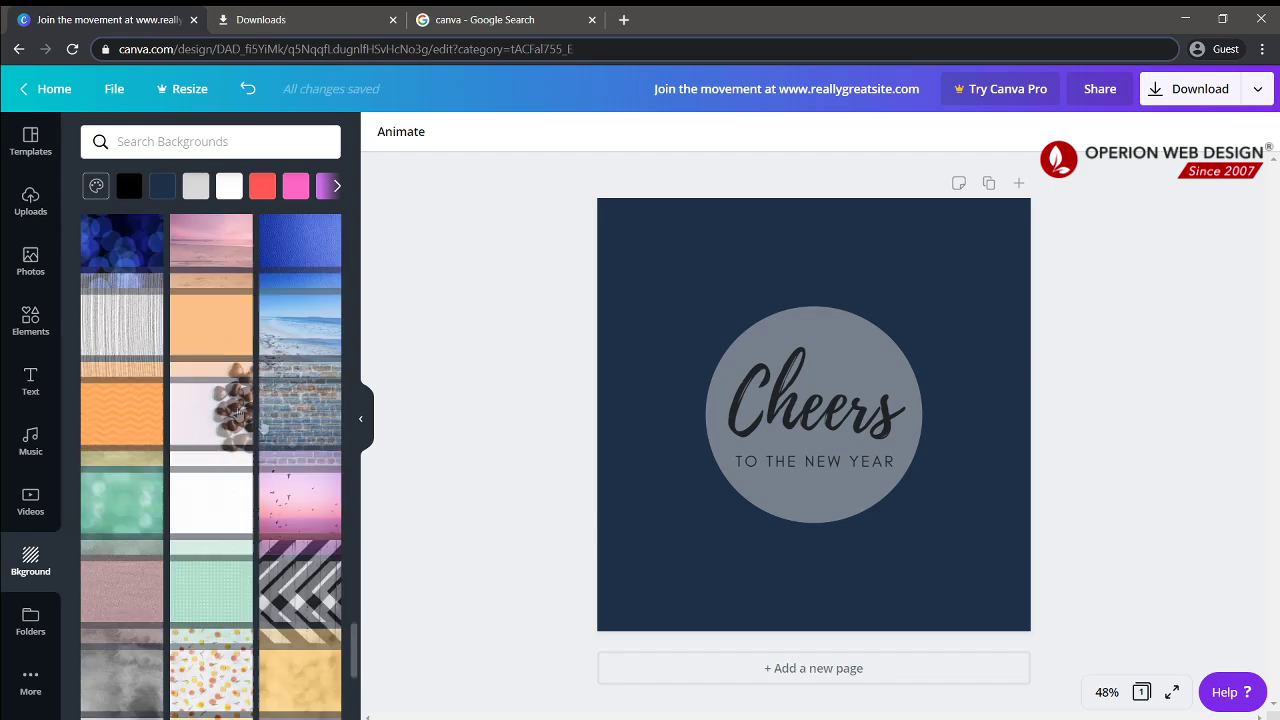
pyautogui.scroll(15, 216, 484)
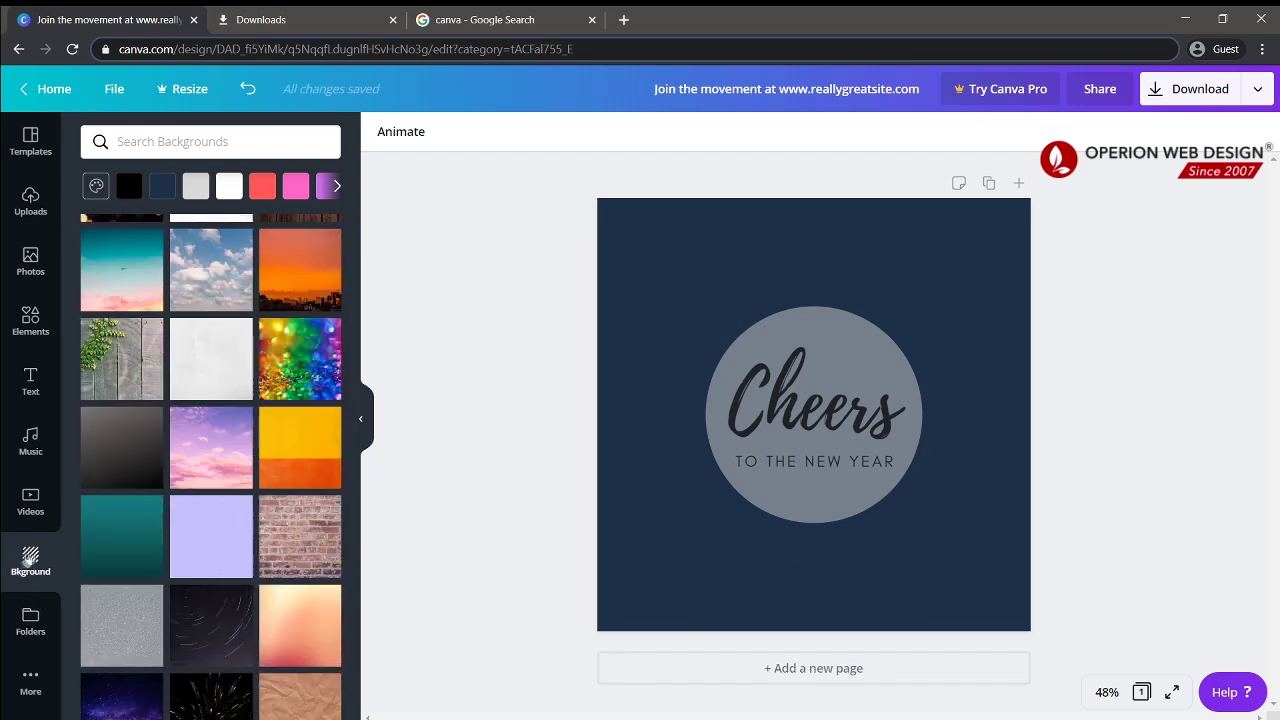
pyautogui.scroll(5, 150, 450)
pyautogui.click(121, 432)
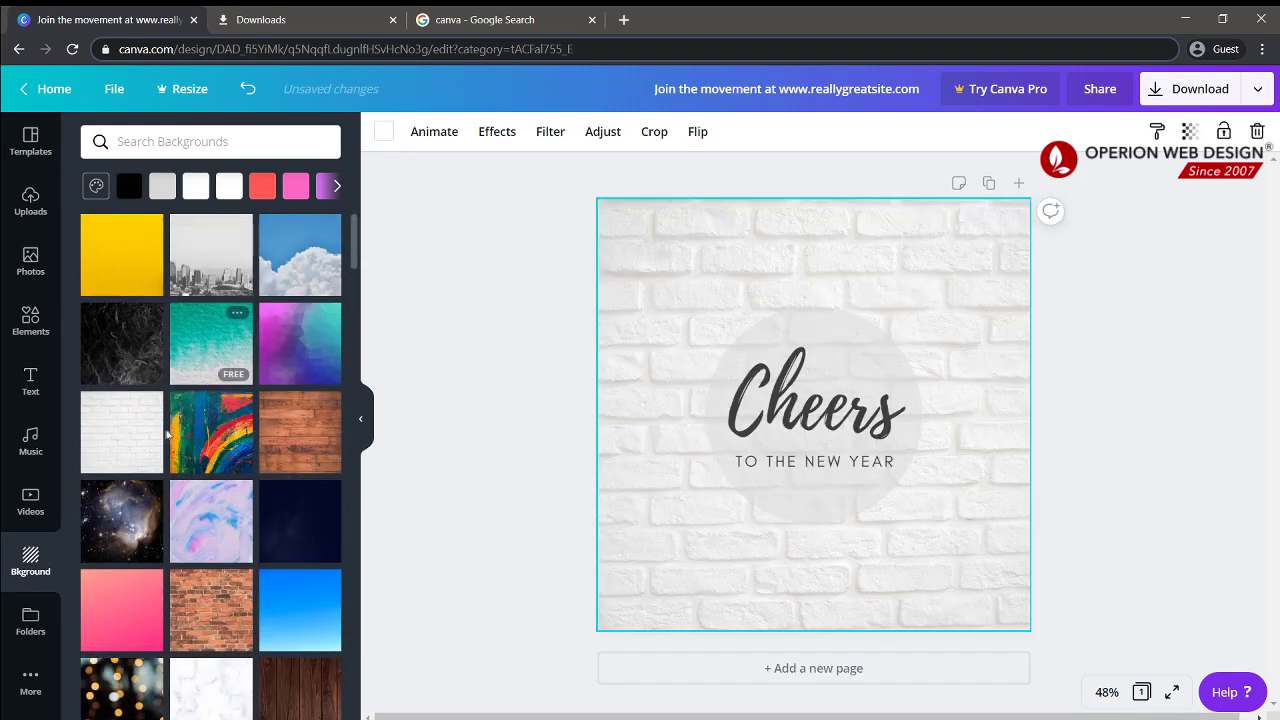
pyautogui.click(145, 448)
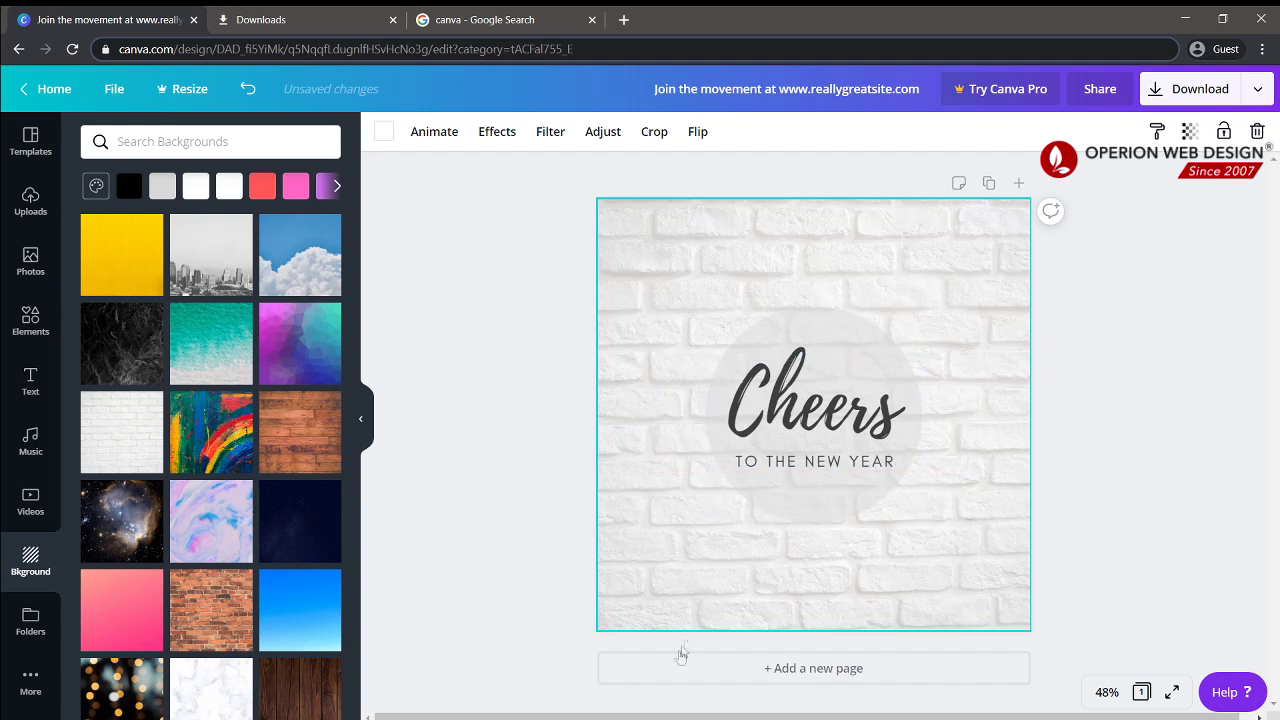
pyautogui.click(132, 368)
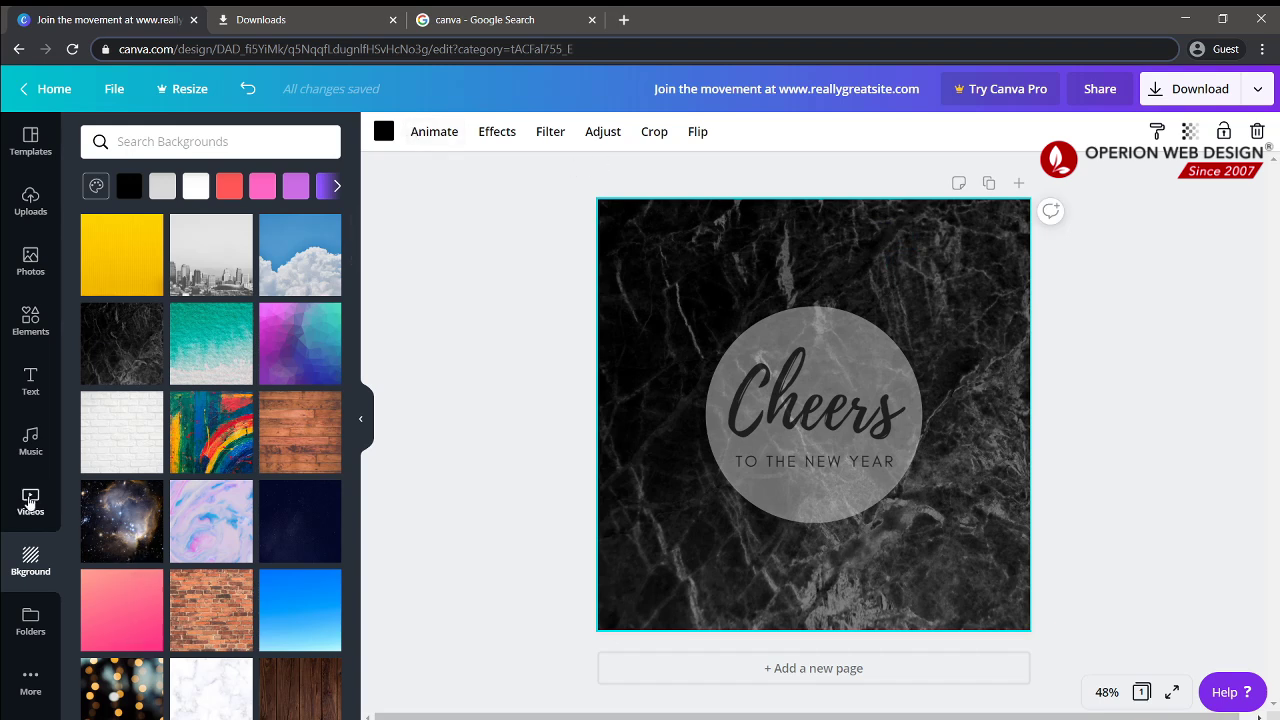
# Look through the Videos and Music libraries, then open the Uploads area
pyautogui.click(30, 500)
pyautogui.click(30, 440)
pyautogui.click(30, 200)
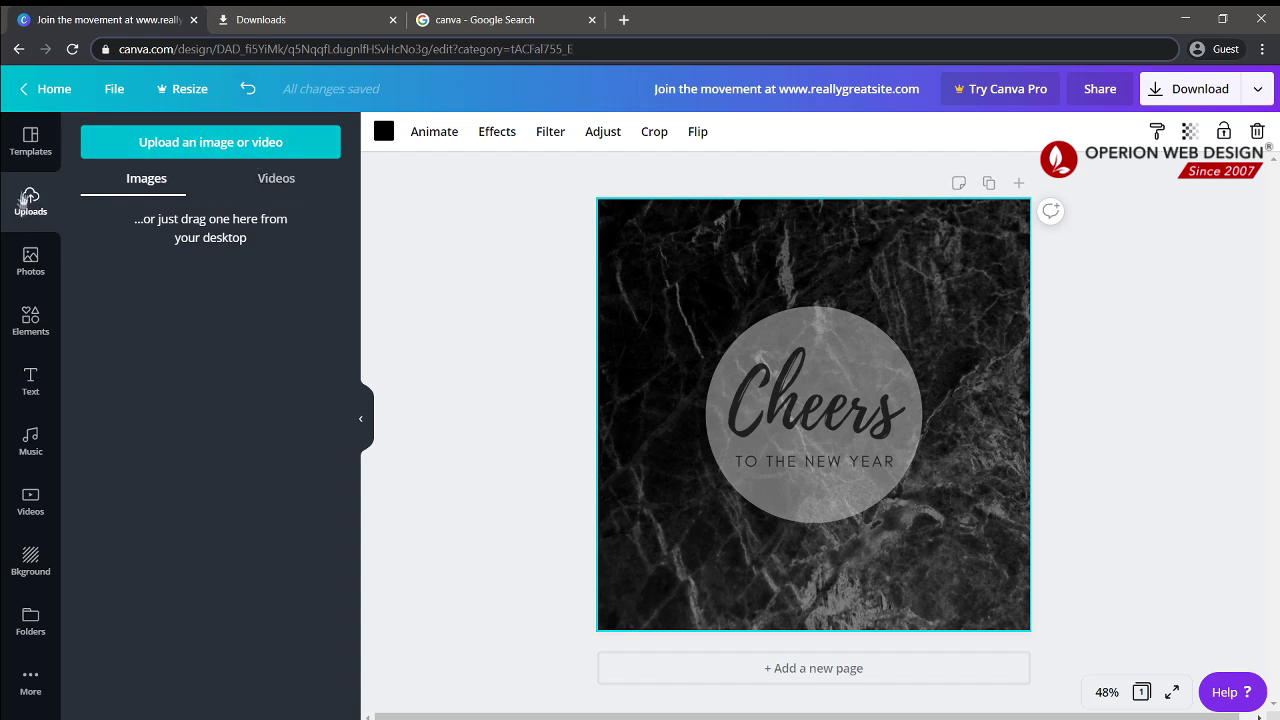
# Upload the Operion Web Design logo and place it top-centre above the Cheers circle
pyautogui.click(211, 142)
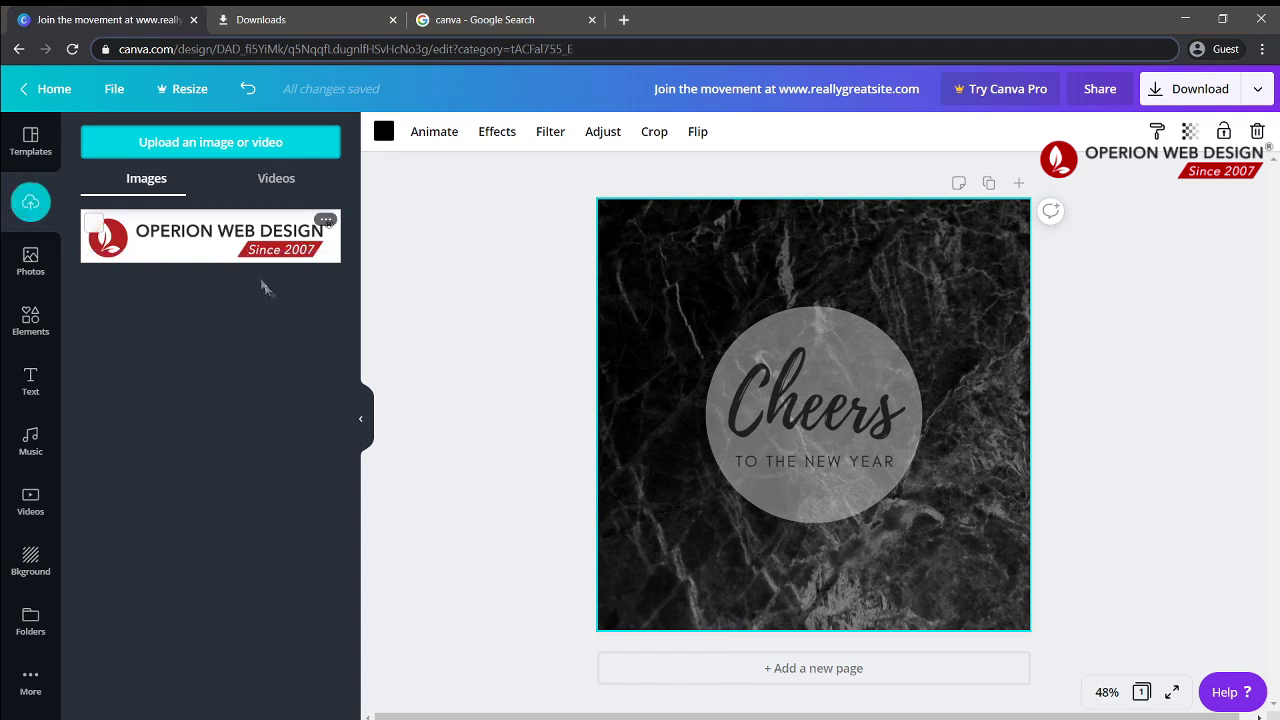
pyautogui.click(204, 236)
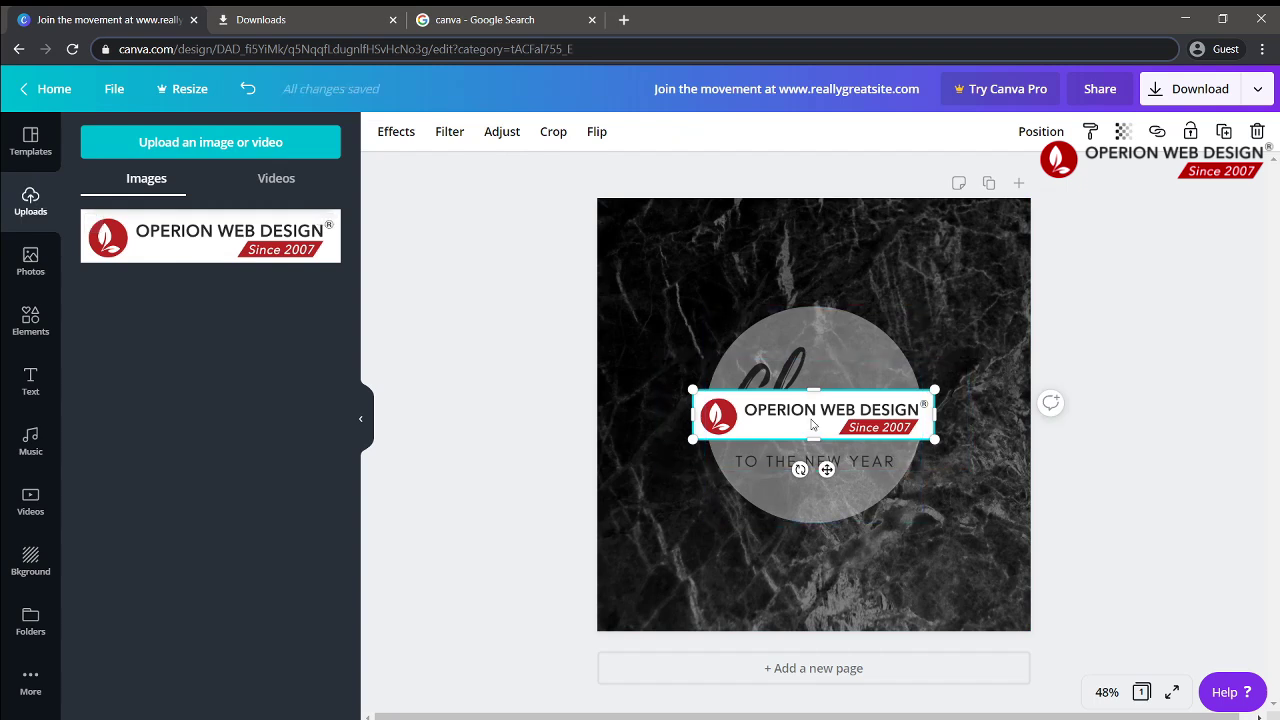
pyautogui.moveTo(820, 393); pyautogui.dragTo(818, 267)
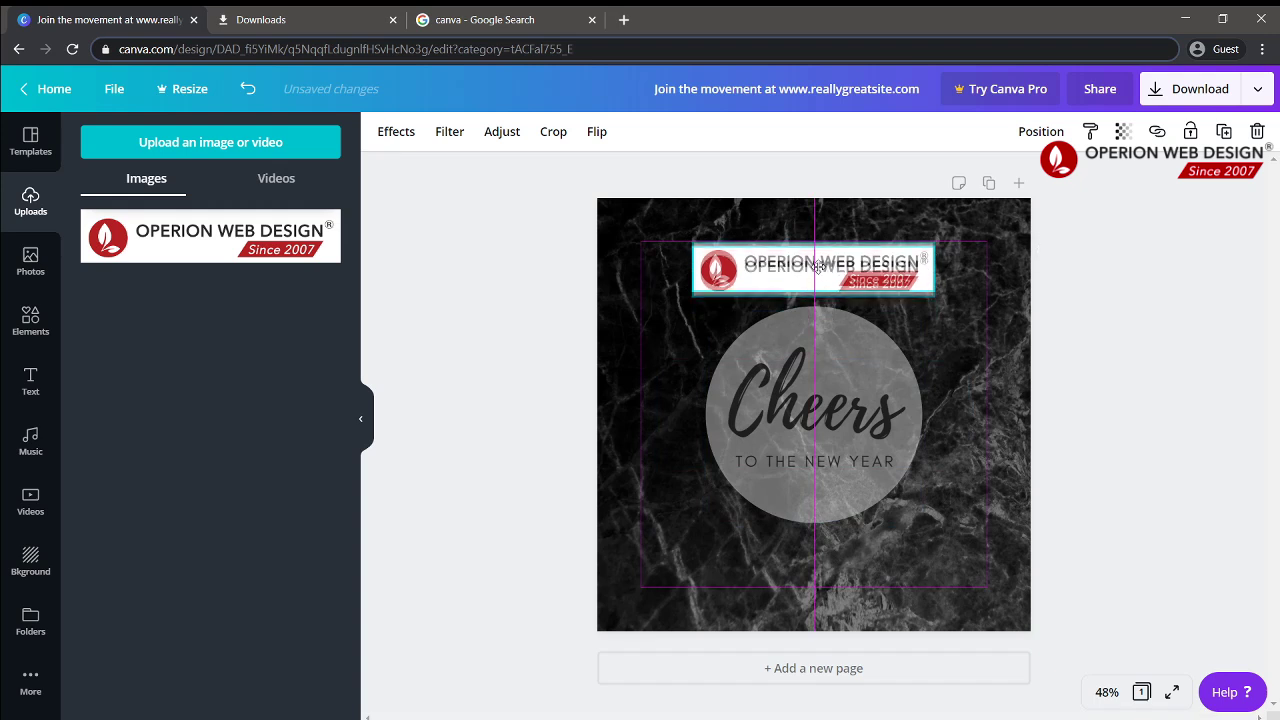
pyautogui.click(548, 368)
pyautogui.click(744, 287)
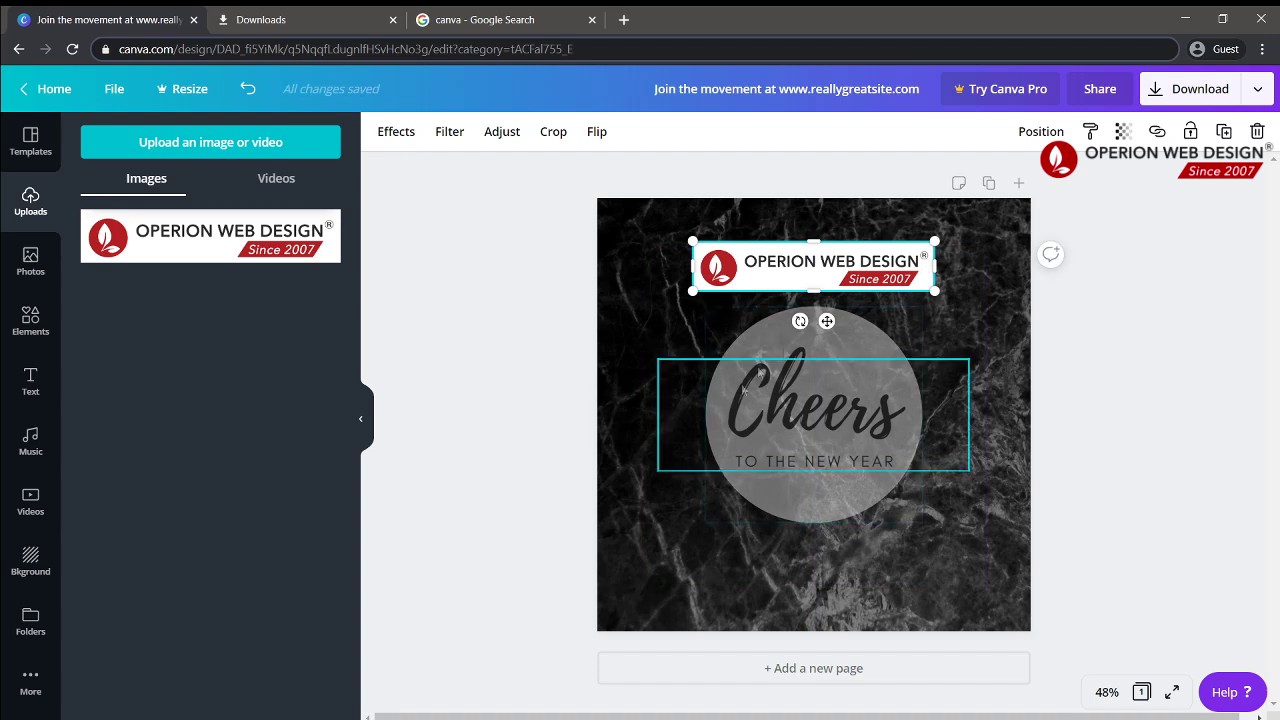
pyautogui.click(1226, 245)
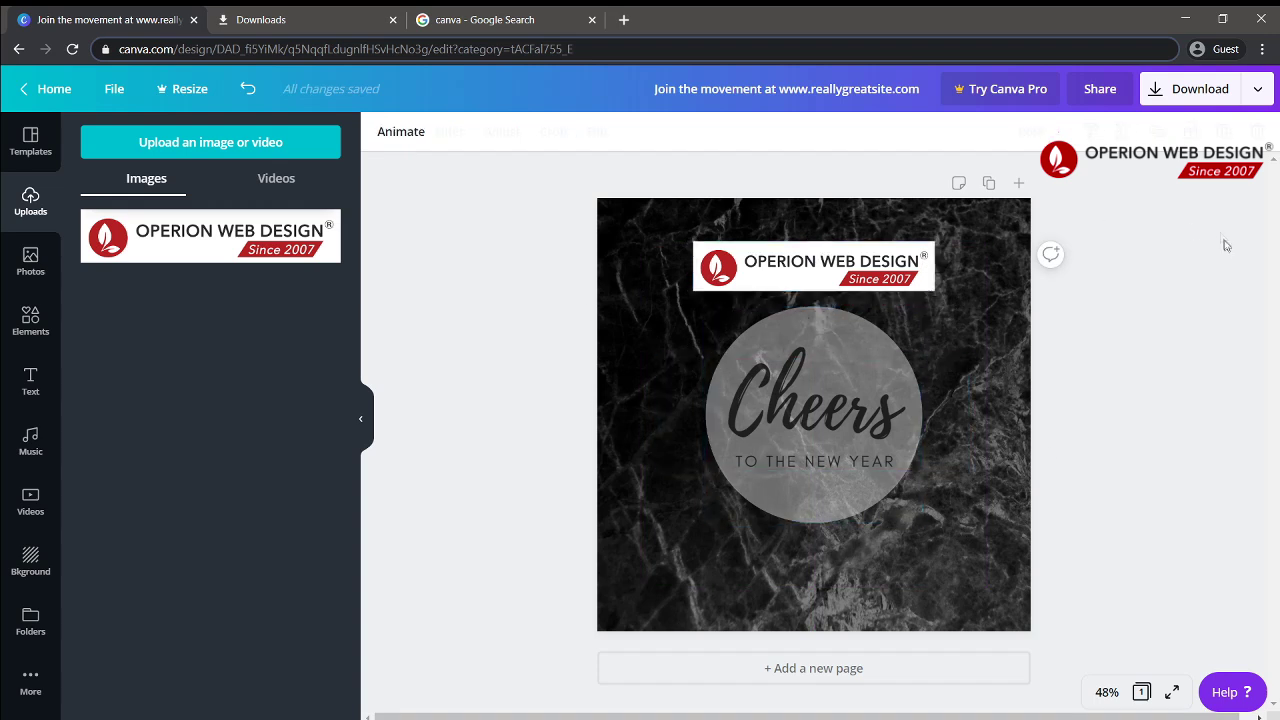
# Export the design as a PNG and dismiss the Canva Pro trial offer
pyautogui.click(1181, 96)
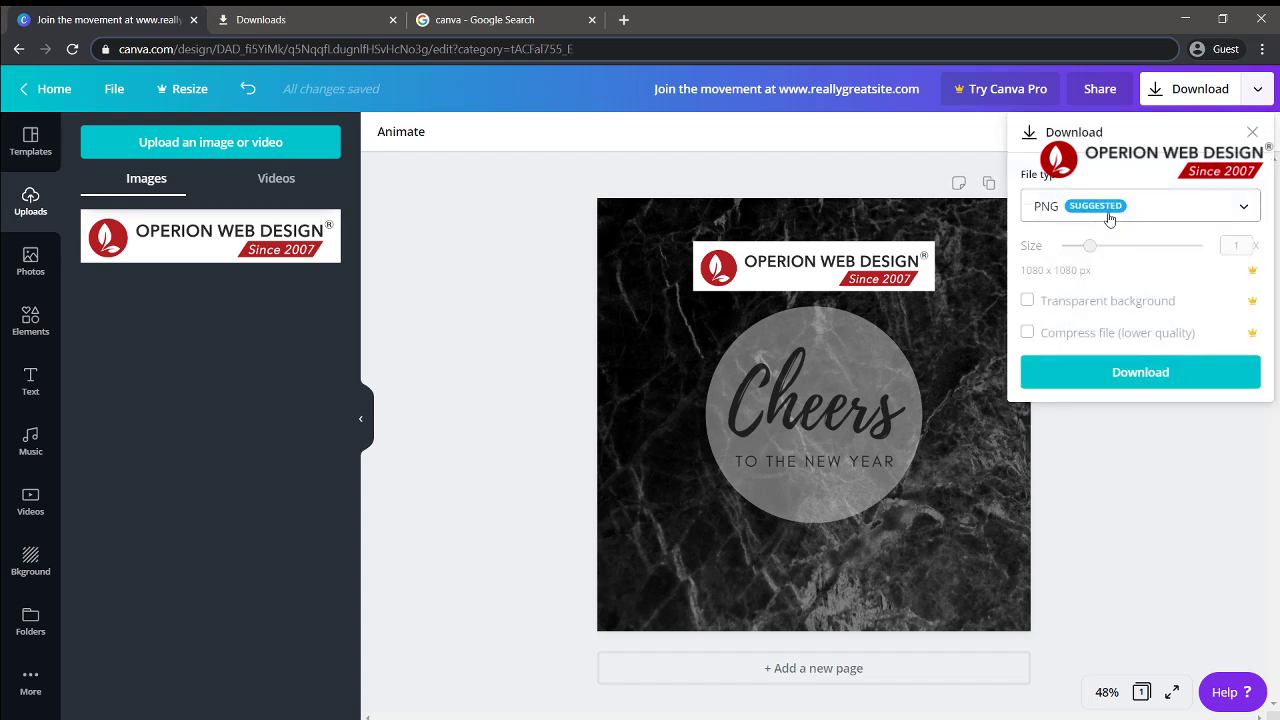
pyautogui.click(1129, 388)
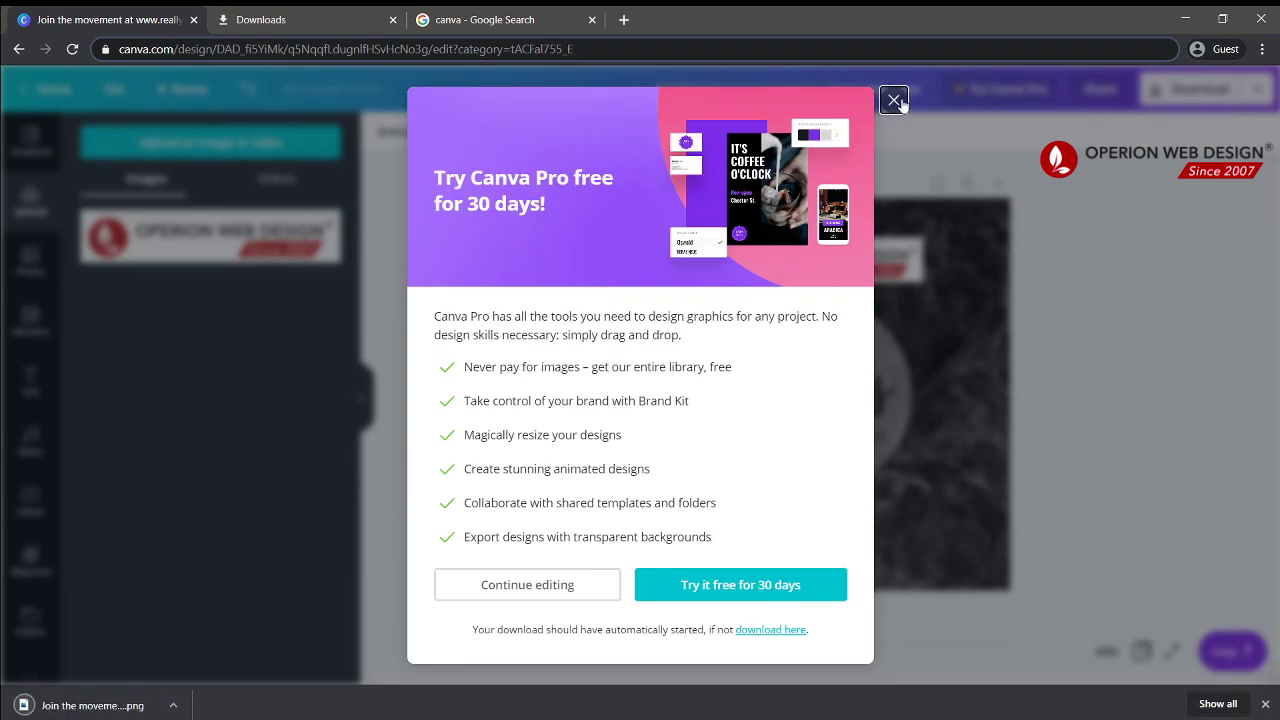
pyautogui.click(895, 101)
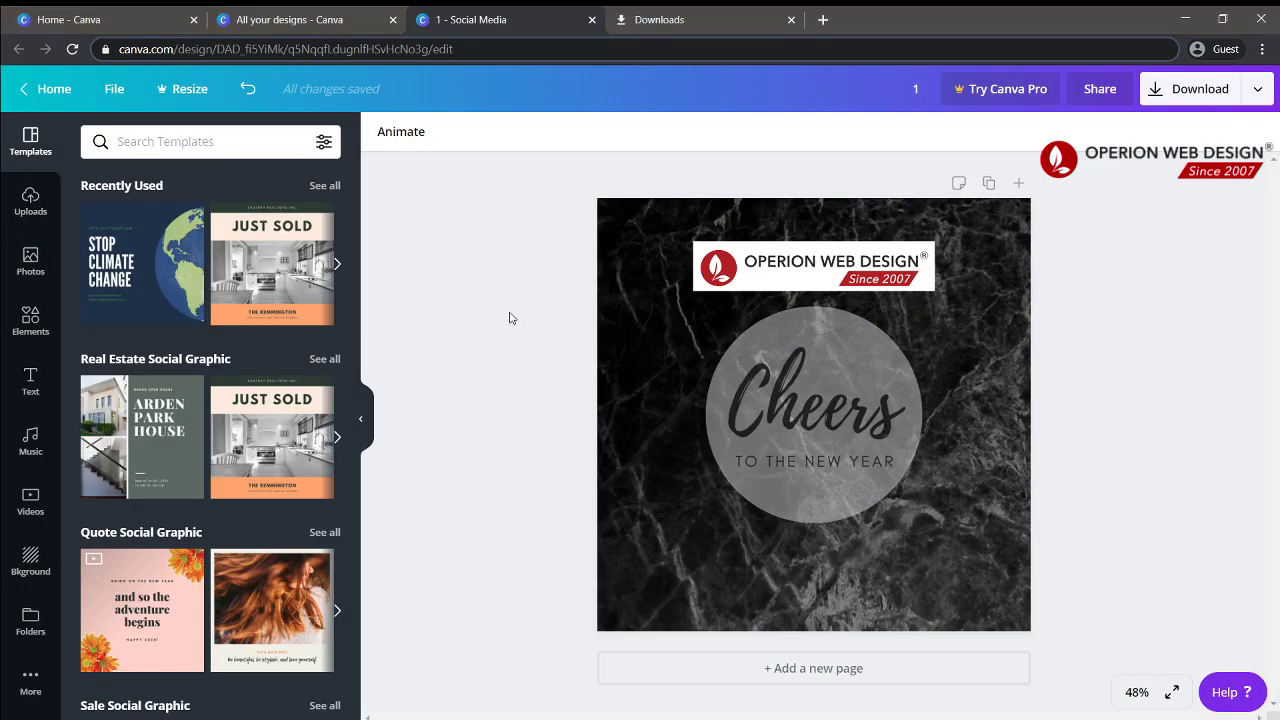
# Title the design 'test', save it, and scroll the Home page's Your designs list
pyautogui.click(116, 92)
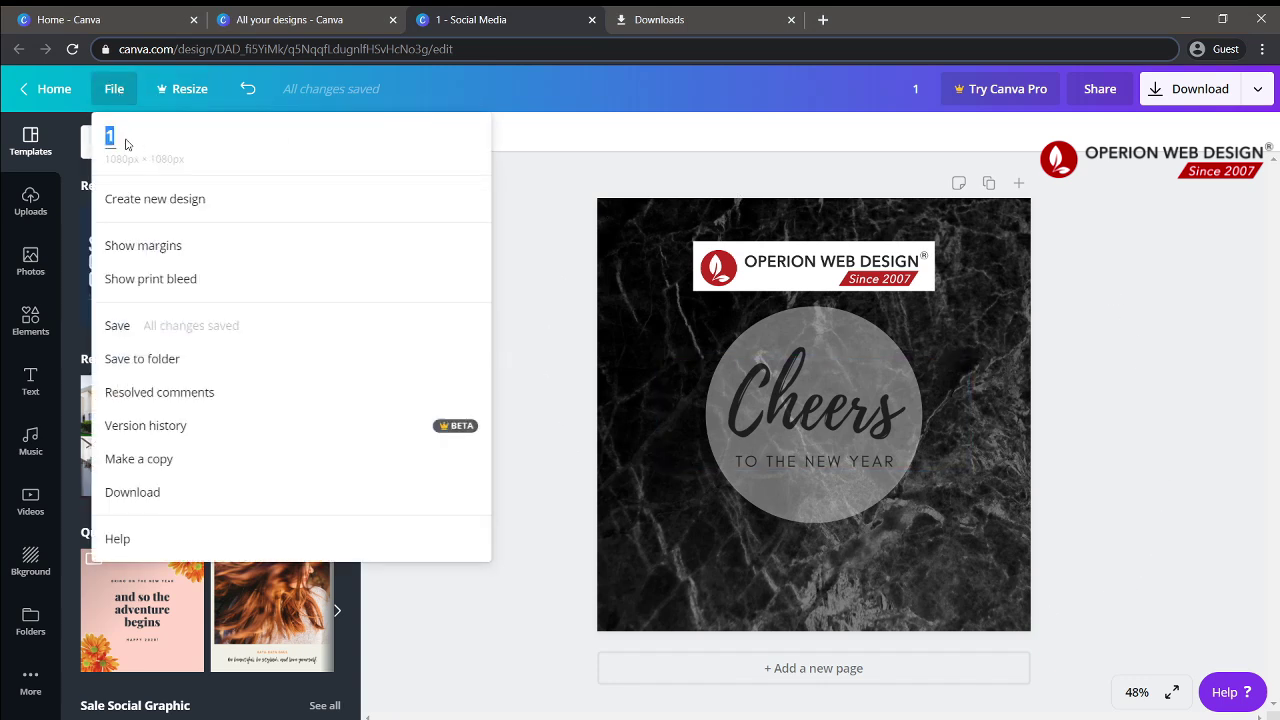
pyautogui.press('Return')
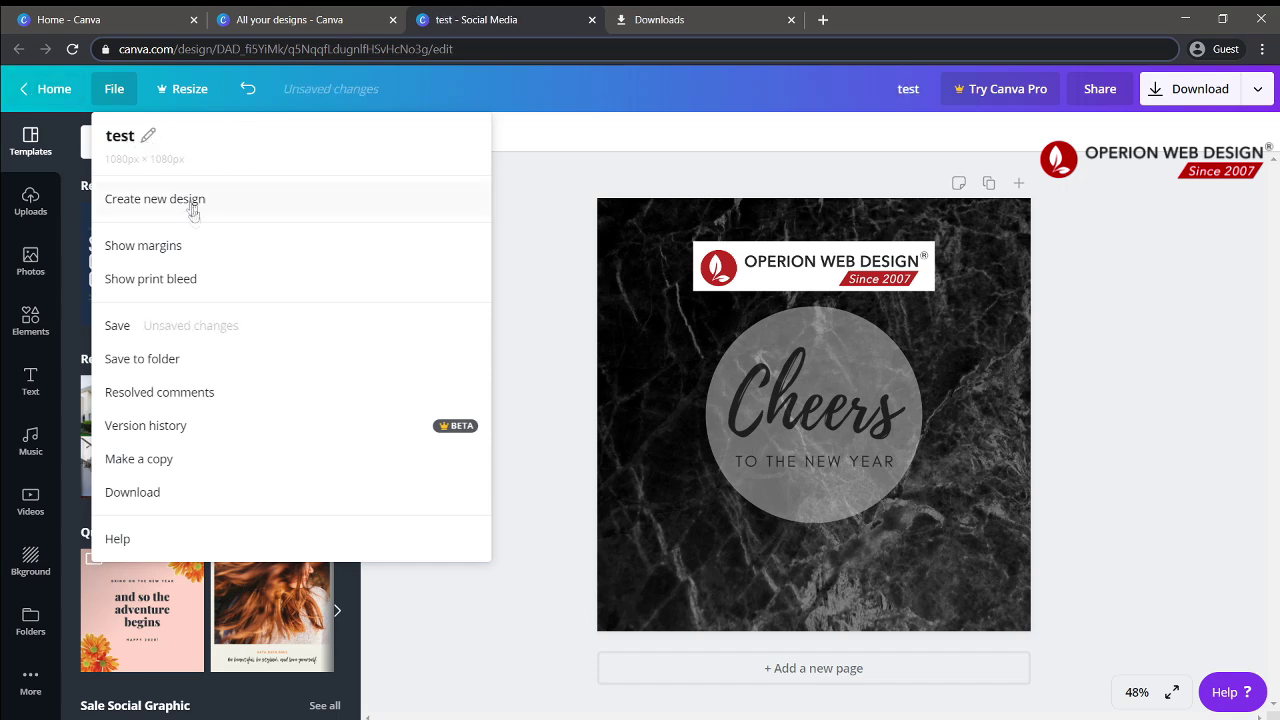
pyautogui.click(145, 326)
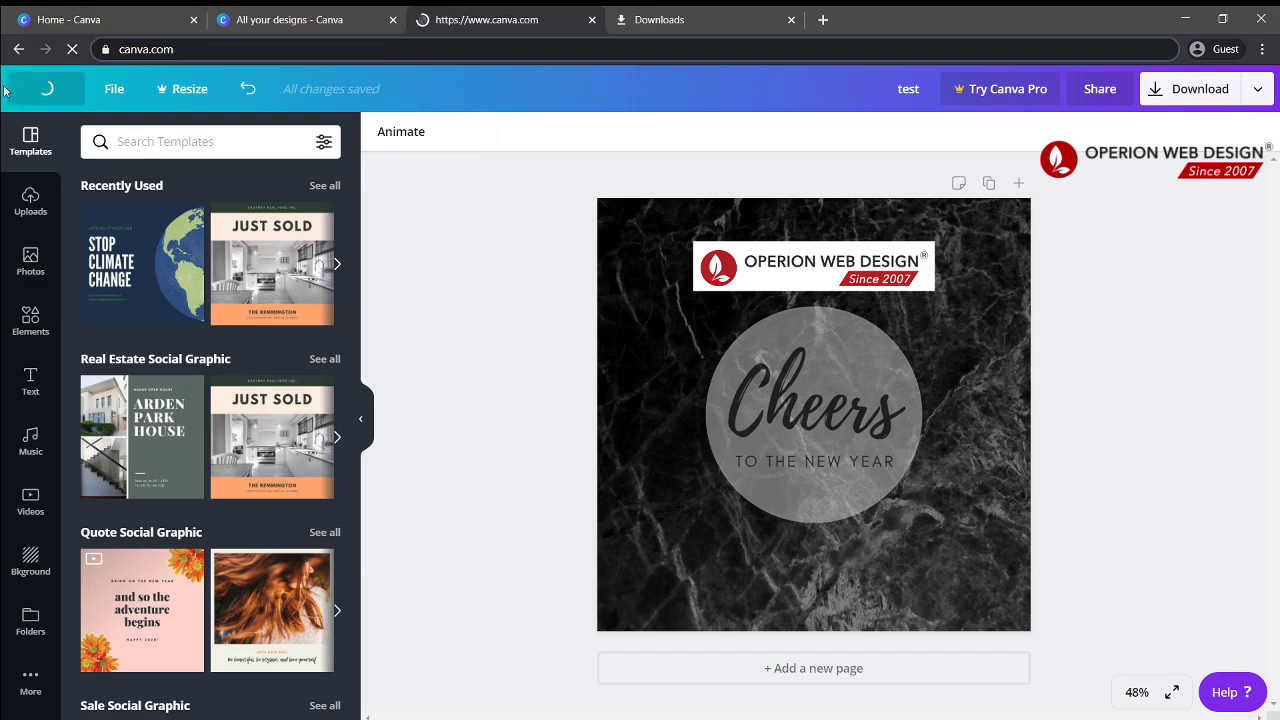
pyautogui.scroll(-1, 390, 396)
pyautogui.scroll(-3, 388, 380)
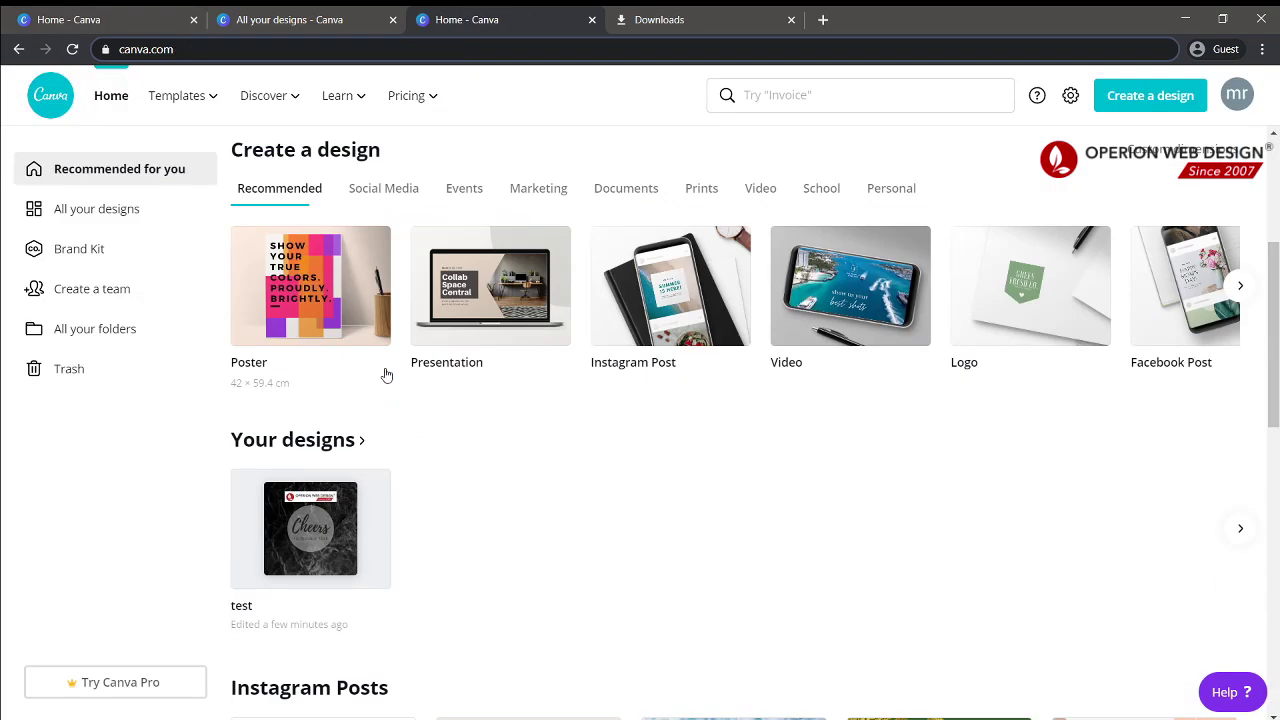
# Reopen and close the test design, then go to All your designs and the Create a team page
pyautogui.click(316, 365)
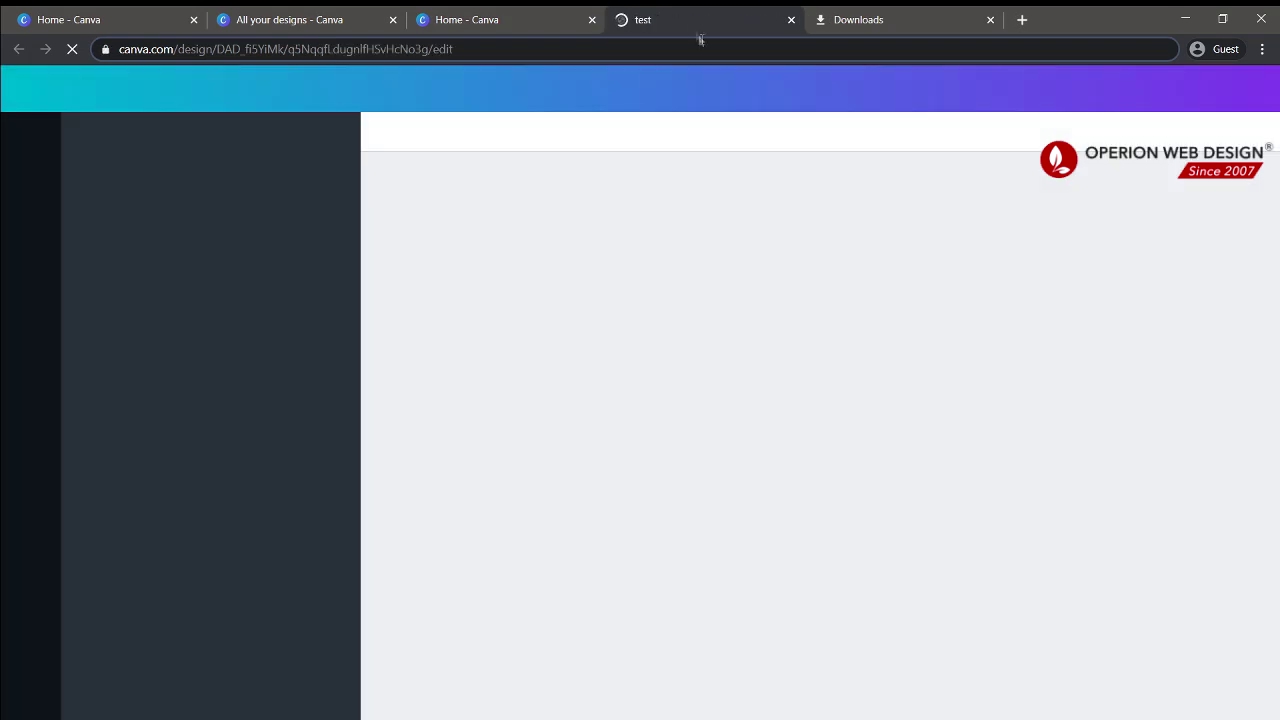
pyautogui.middleClick(628, 24)
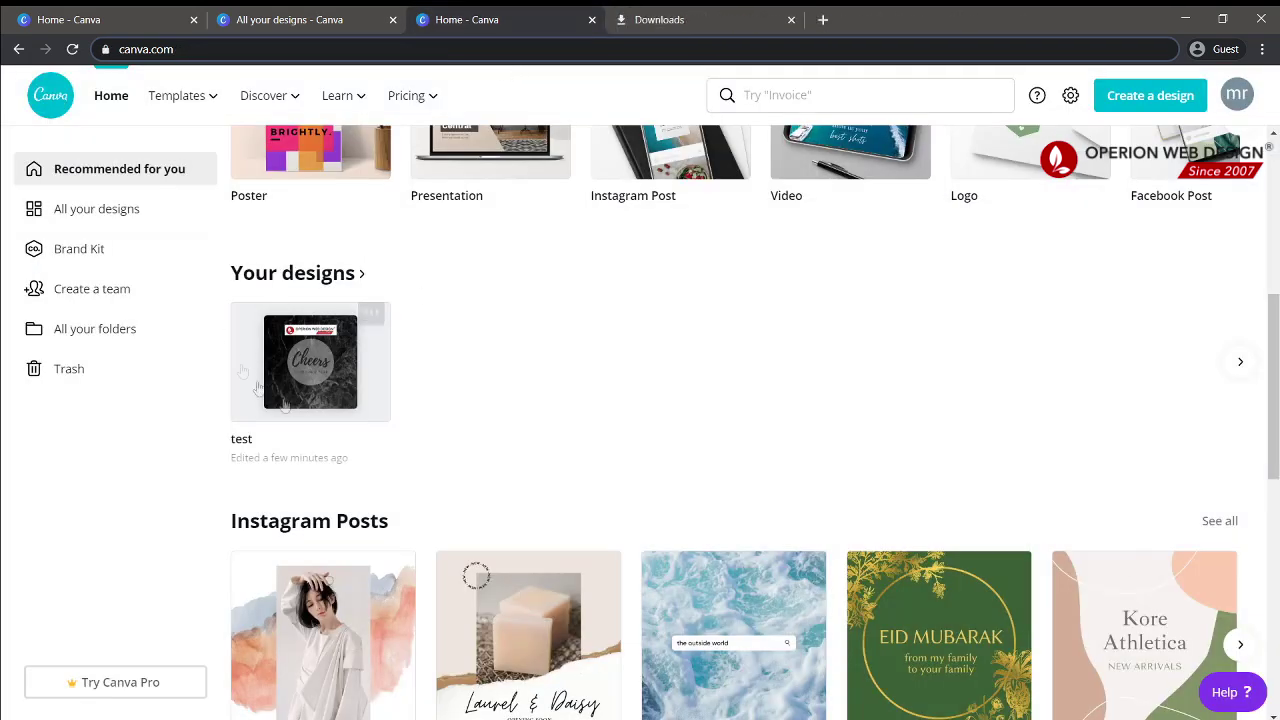
pyautogui.click(80, 208)
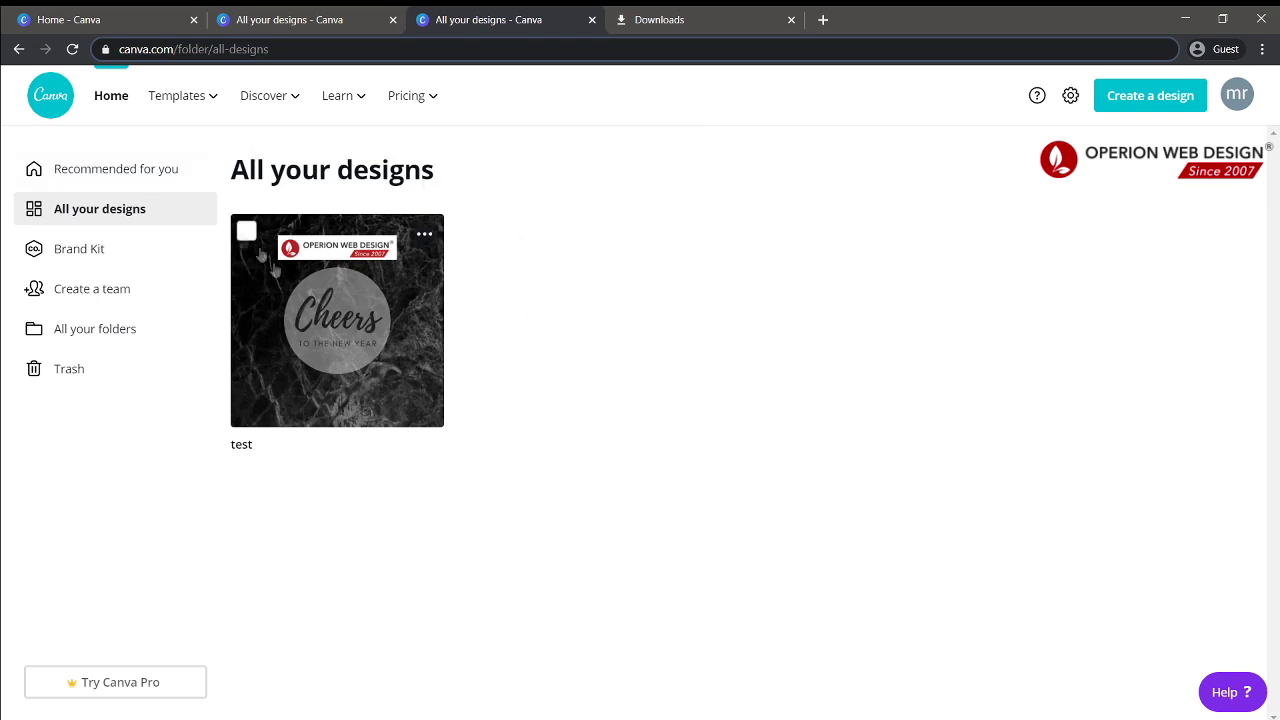
pyautogui.click(108, 294)
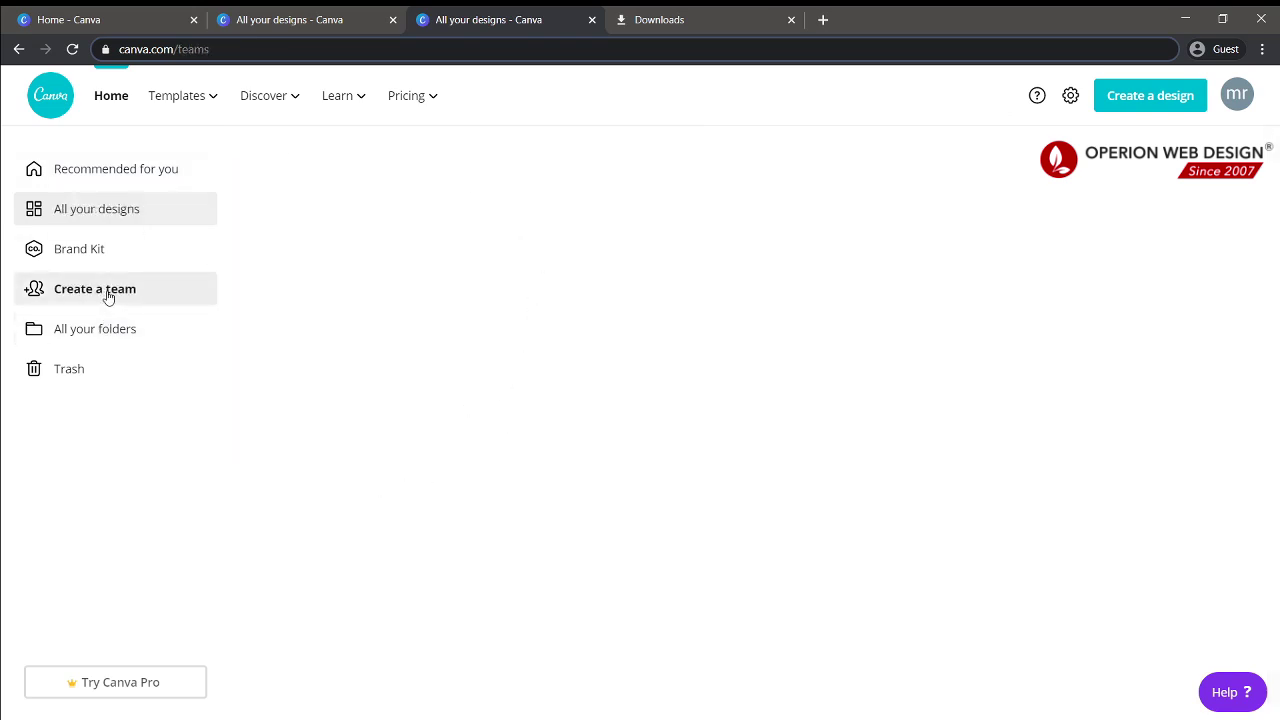
pyautogui.scroll(-2, 403, 421)
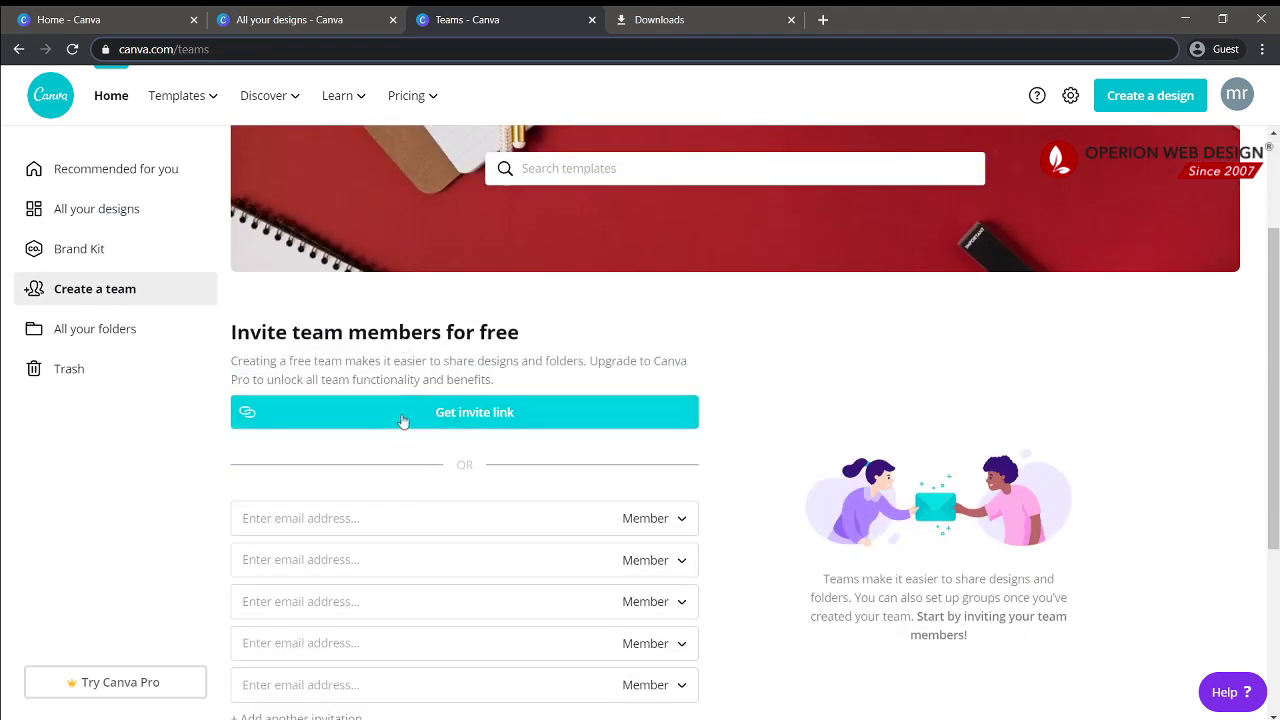
pyautogui.scroll(-1, 395, 405)
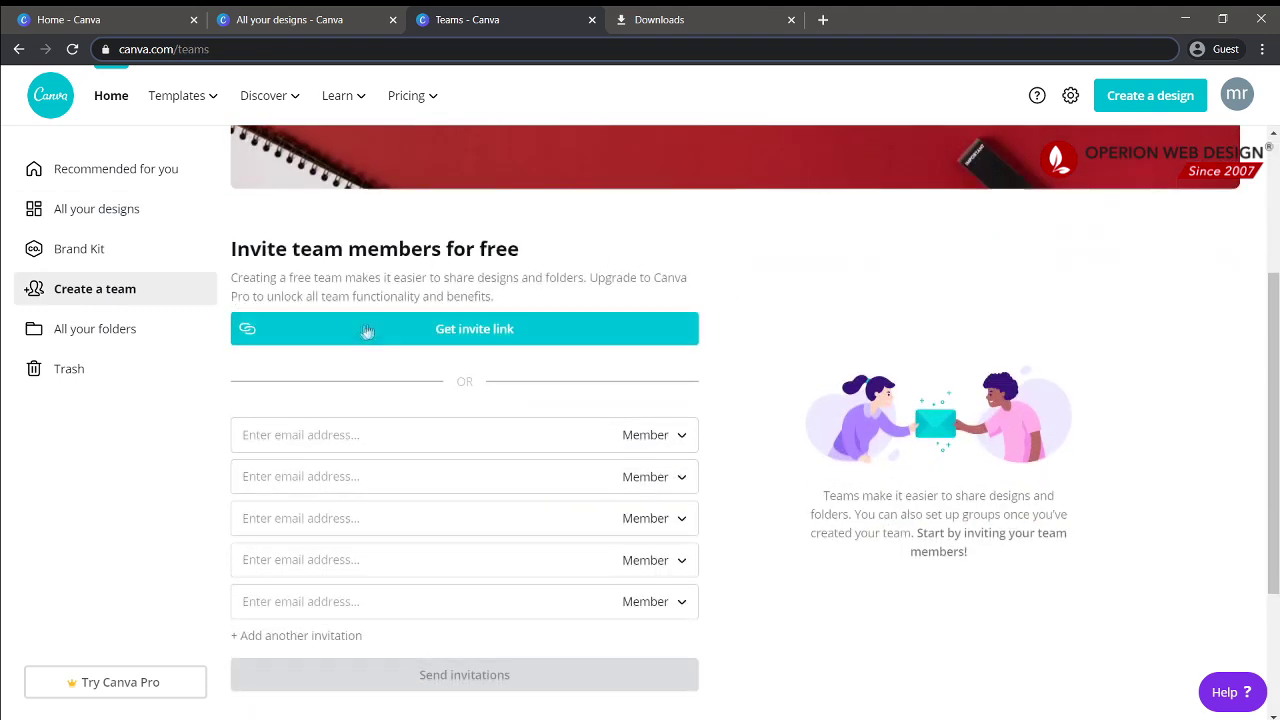
pyautogui.scroll(-1, 340, 335)
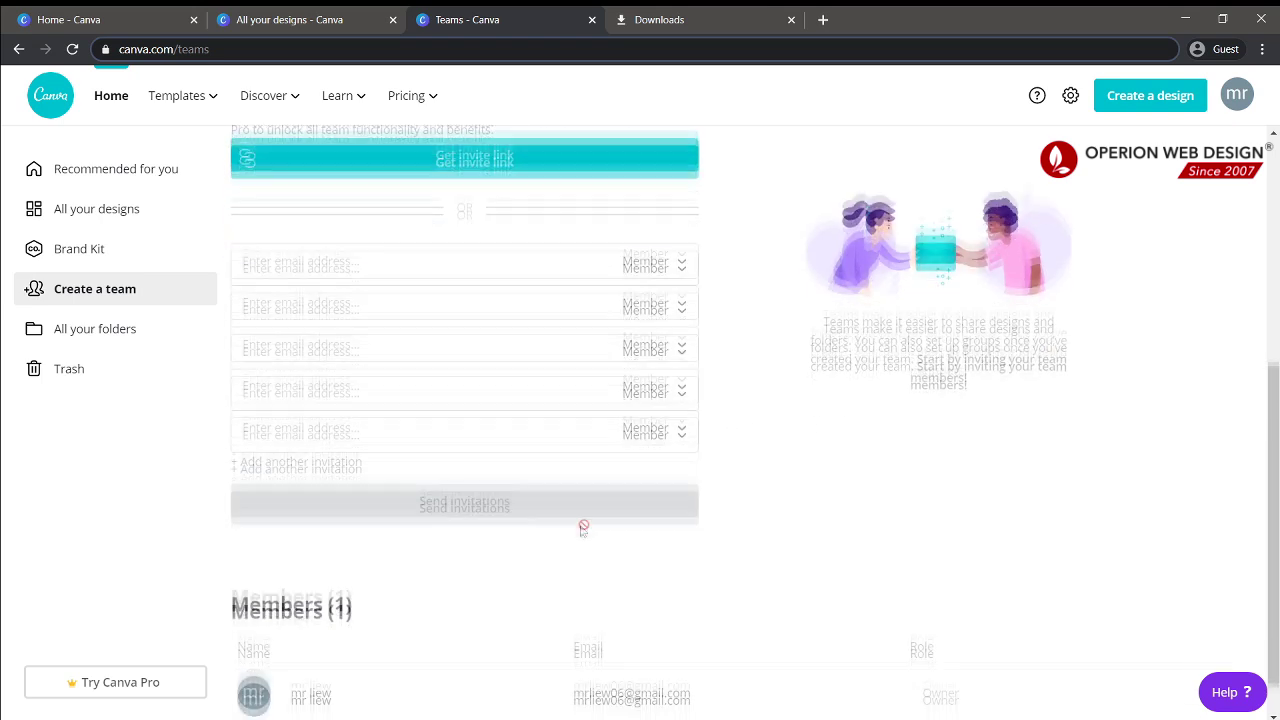
pyautogui.scroll(-2, 583, 526)
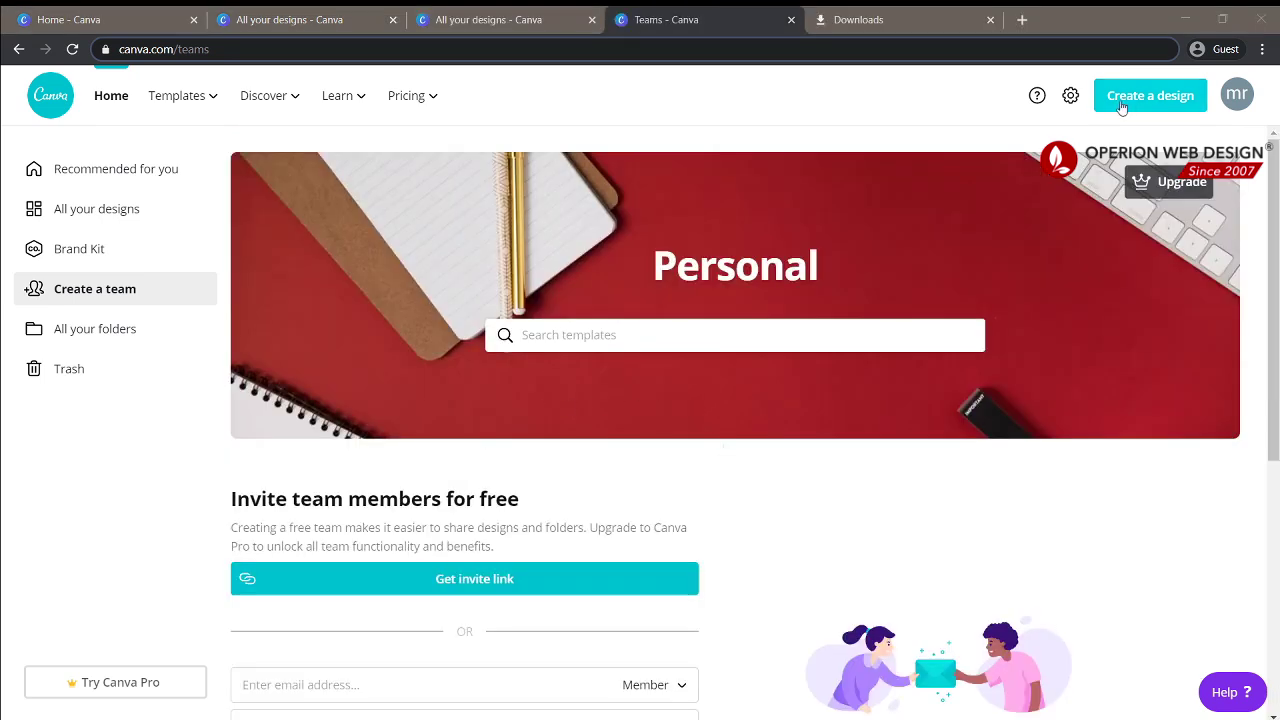
# Create a new 1080p video design and apply the New Maldives Packages In-Stream Video Ad template
pyautogui.click(1130, 100)
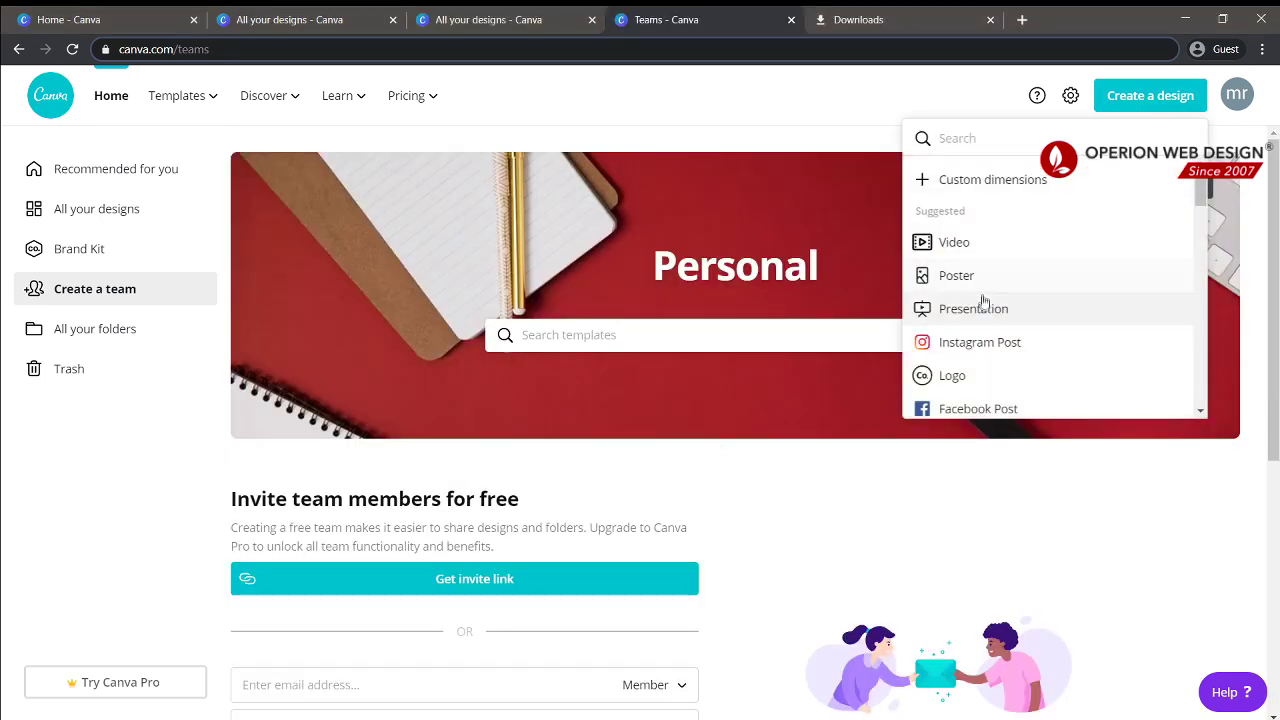
pyautogui.click(972, 246)
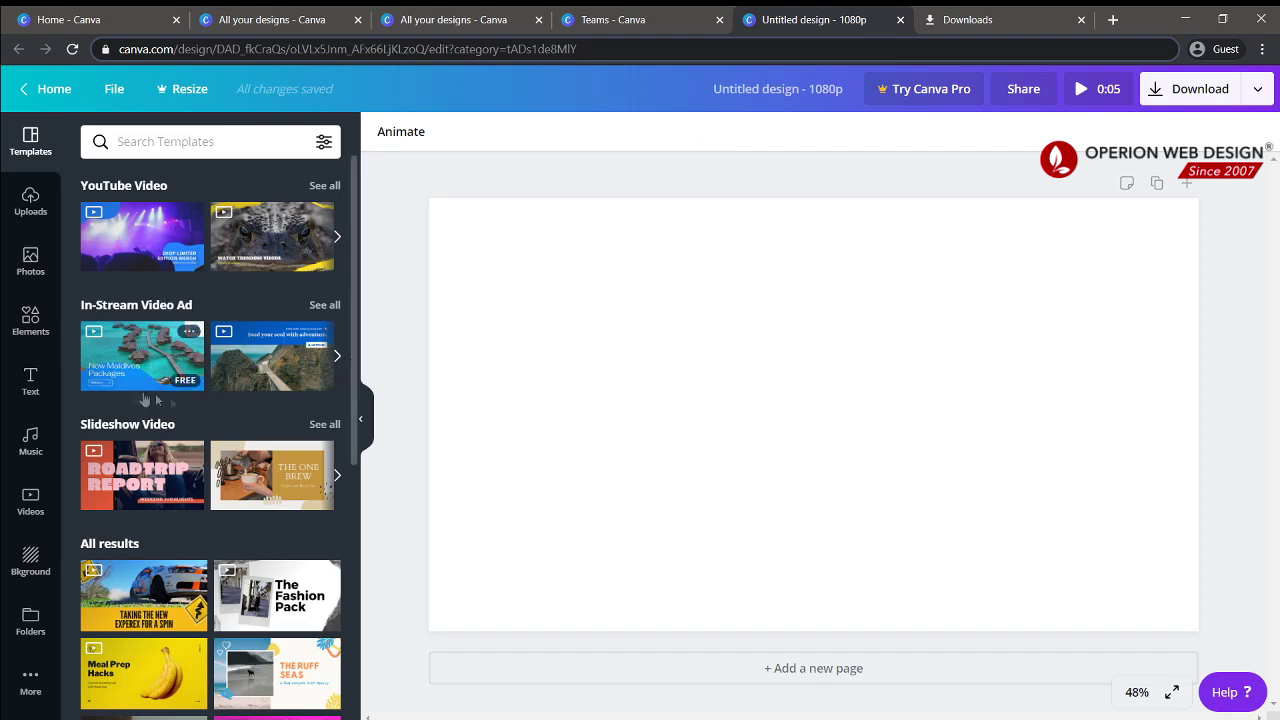
pyautogui.scroll(-8, 184, 409)
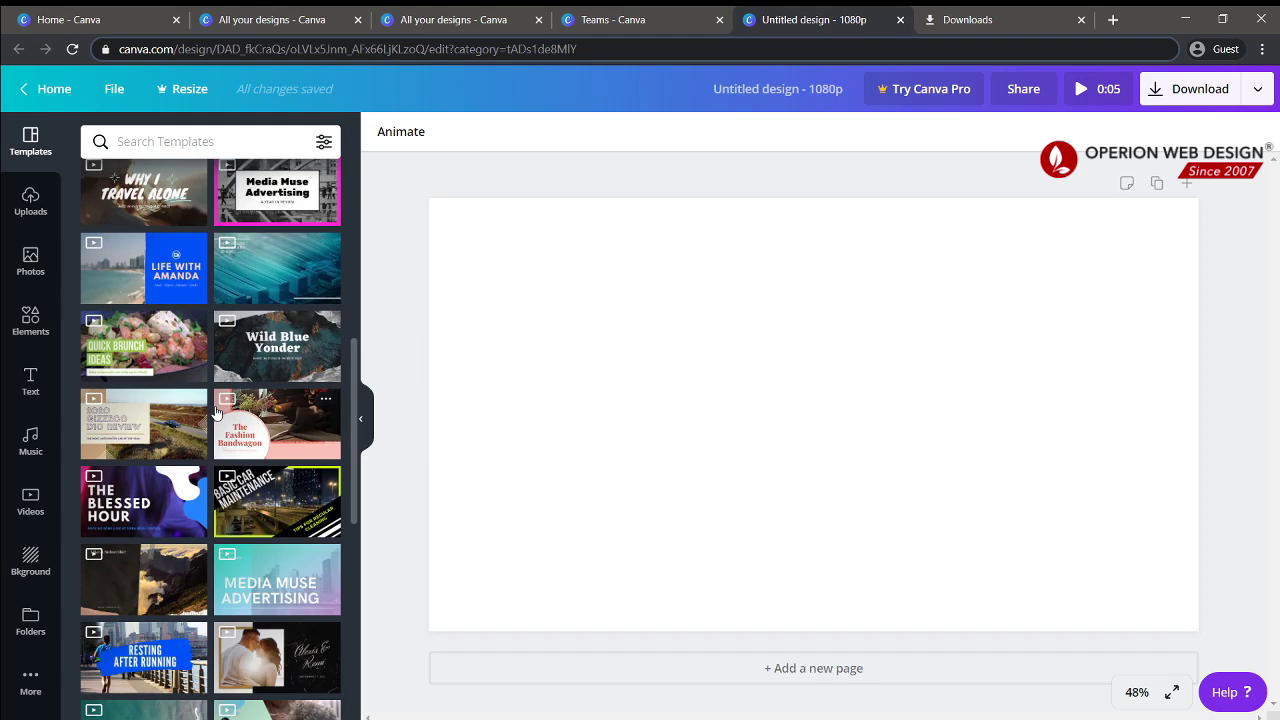
pyautogui.scroll(8, 215, 410)
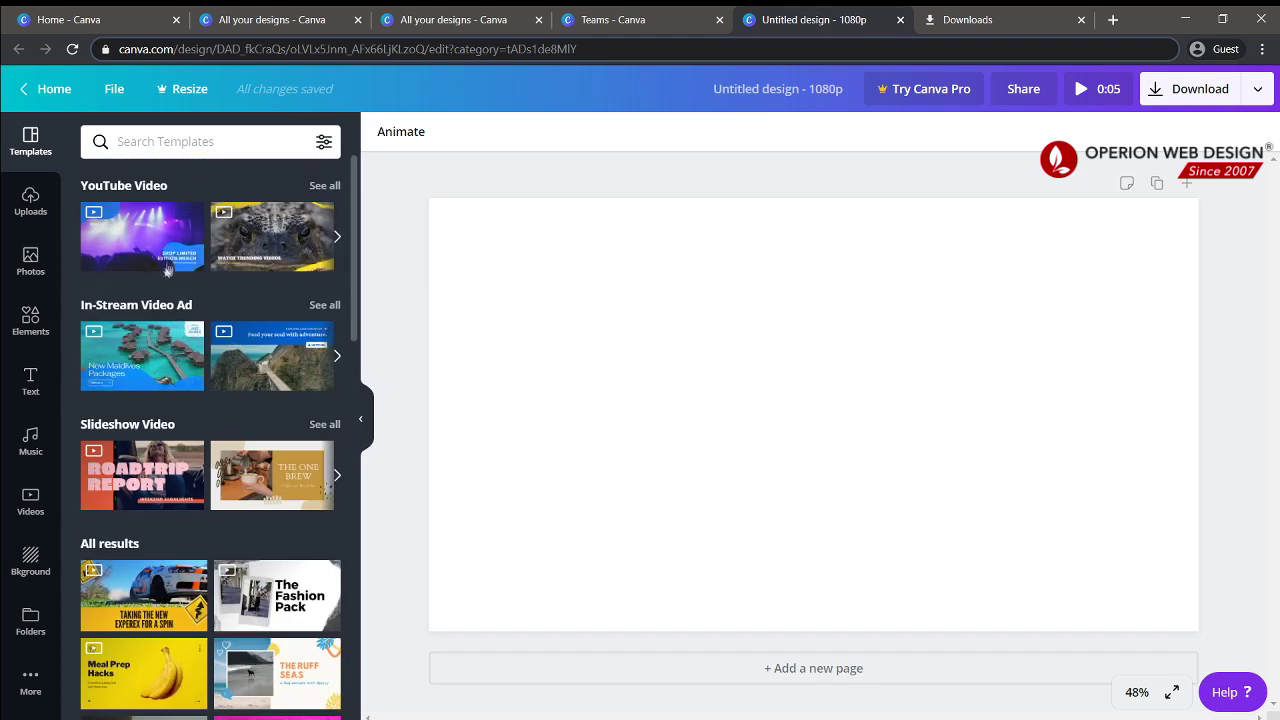
pyautogui.click(287, 375)
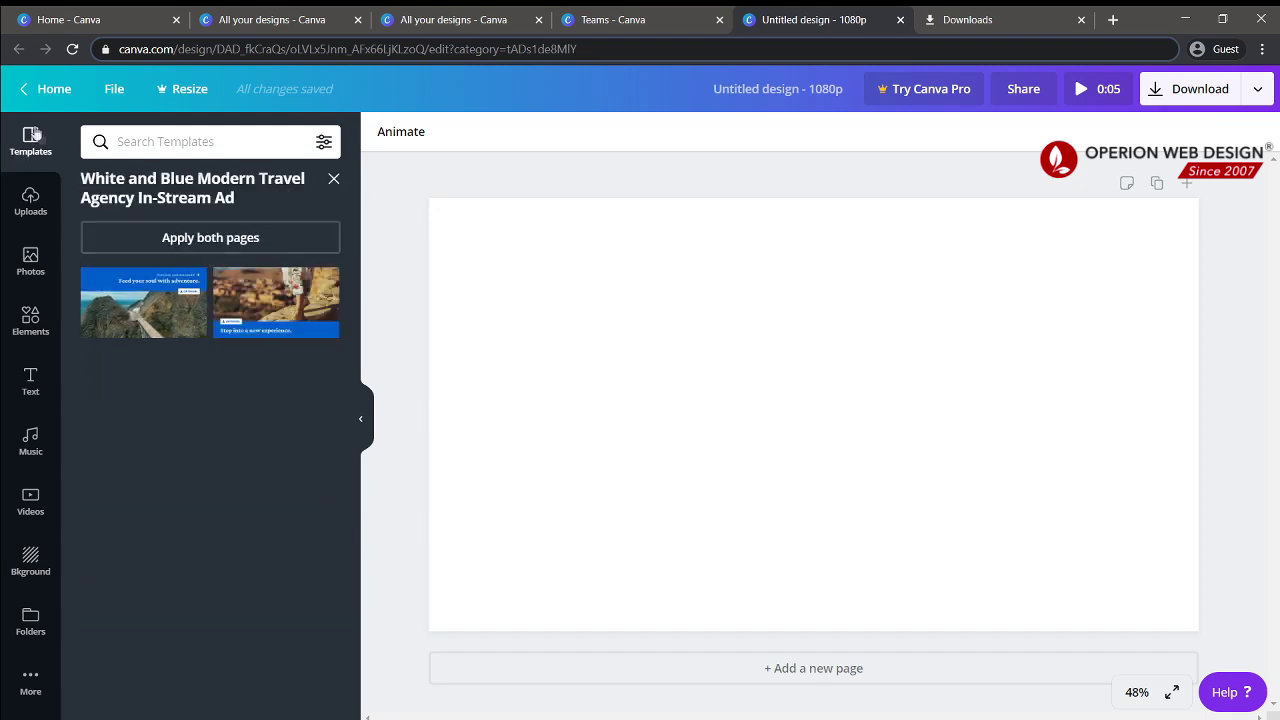
pyautogui.click(332, 178)
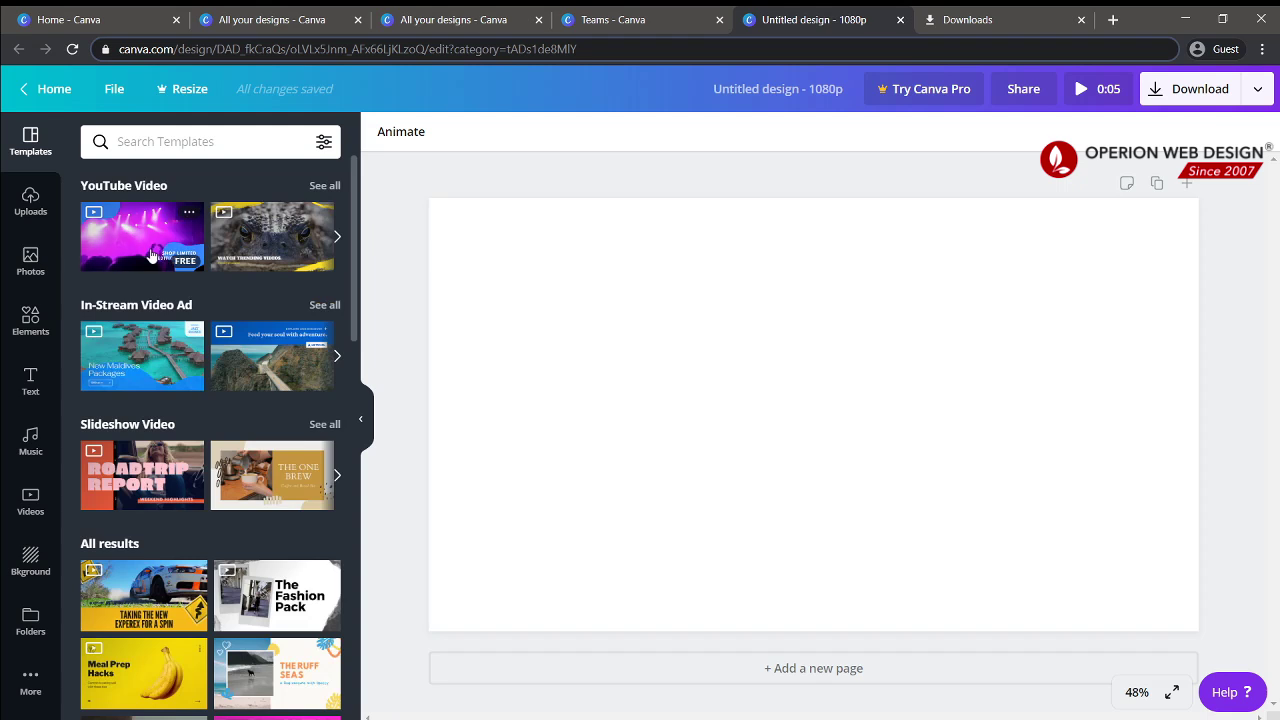
pyautogui.click(143, 369)
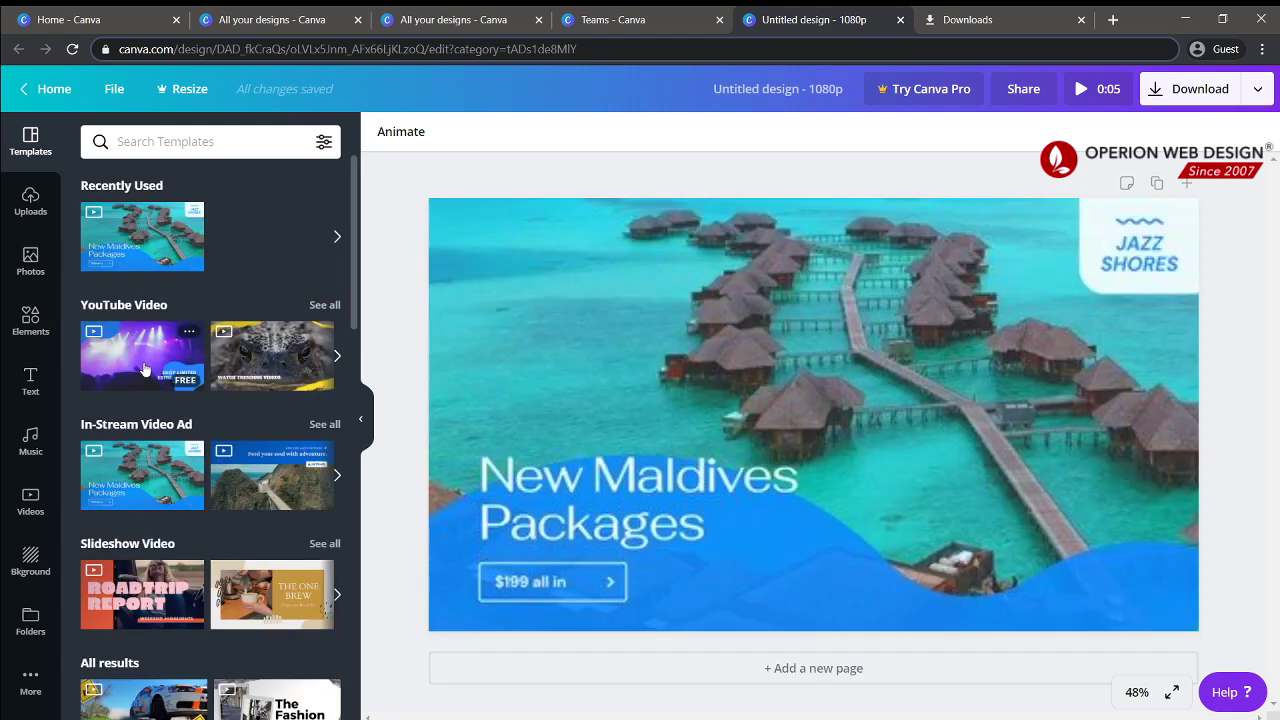
# Pause the resort video and pick out the headline, wave, $199 button and JAZZ SHORES elements
pyautogui.click(810, 406)
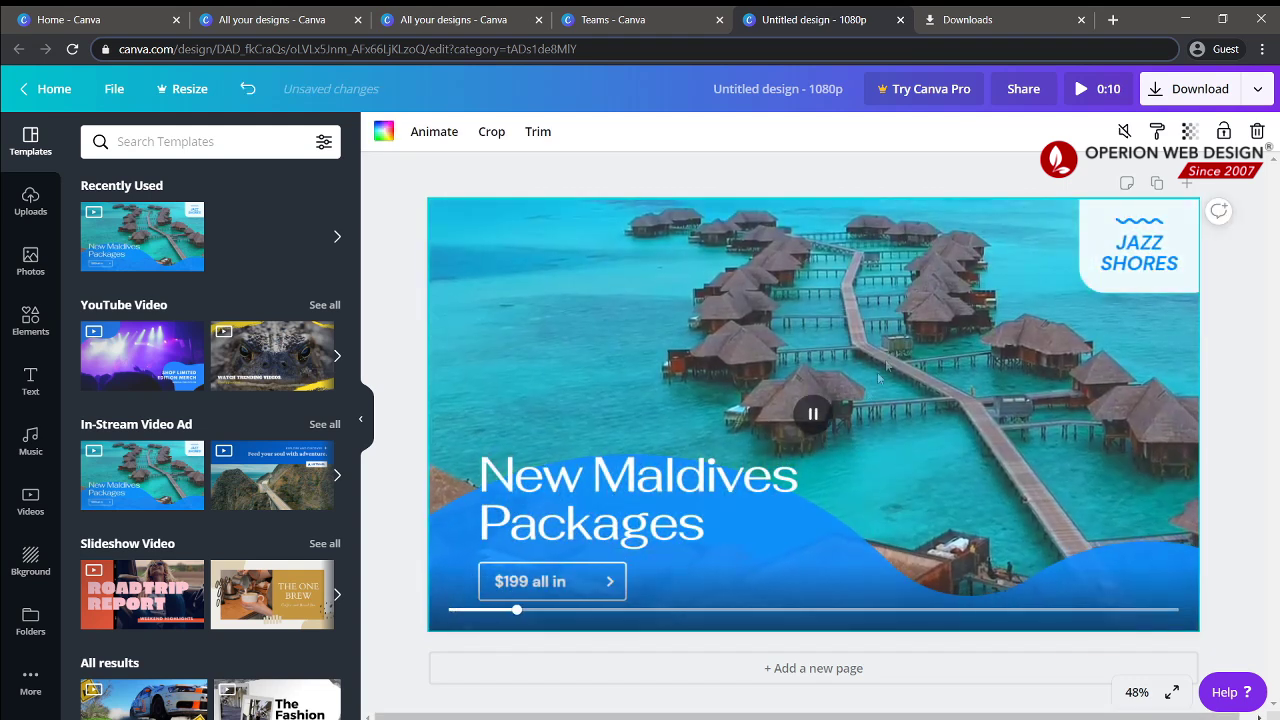
pyautogui.click(812, 414)
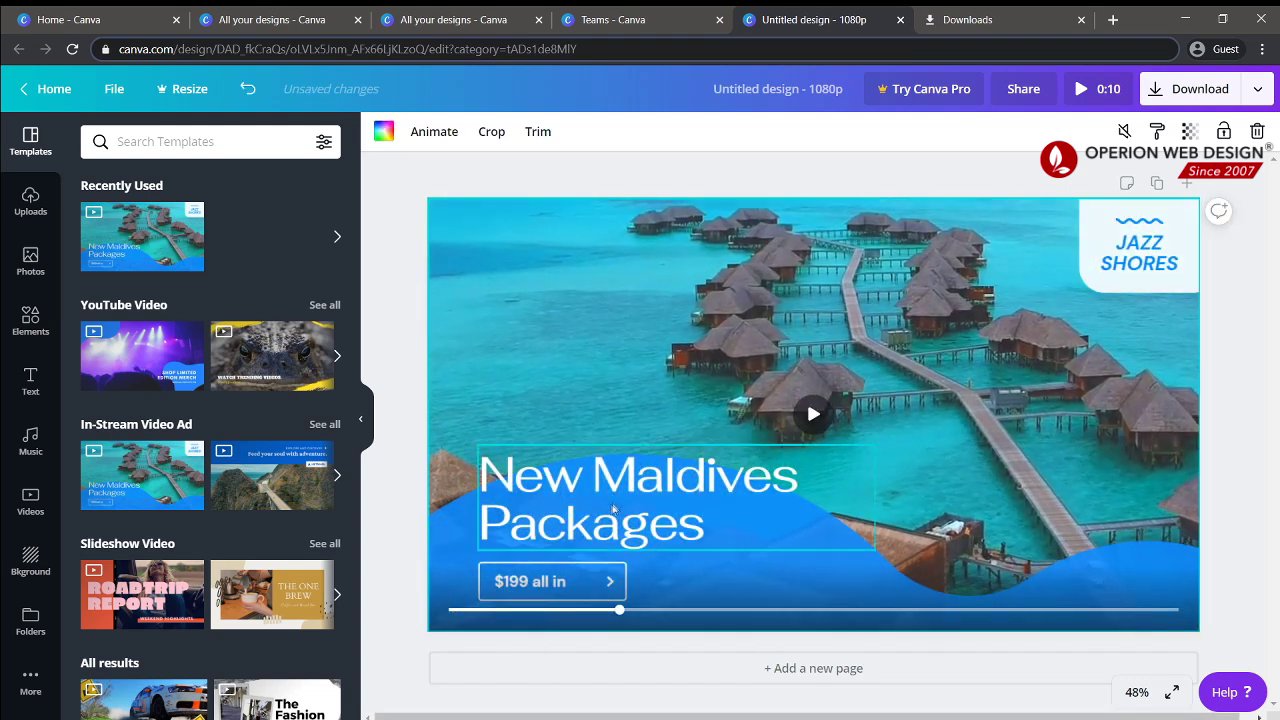
pyautogui.click(735, 528)
pyautogui.click(735, 528)
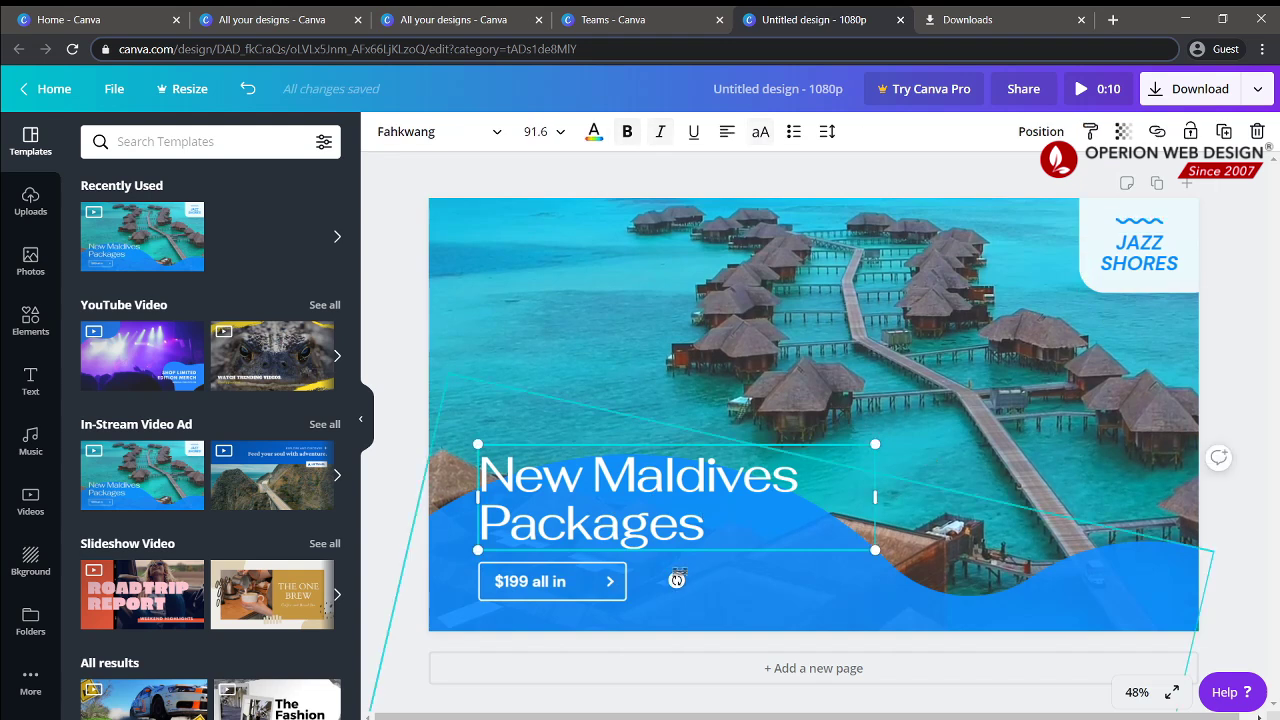
pyautogui.click(594, 591)
pyautogui.click(562, 590)
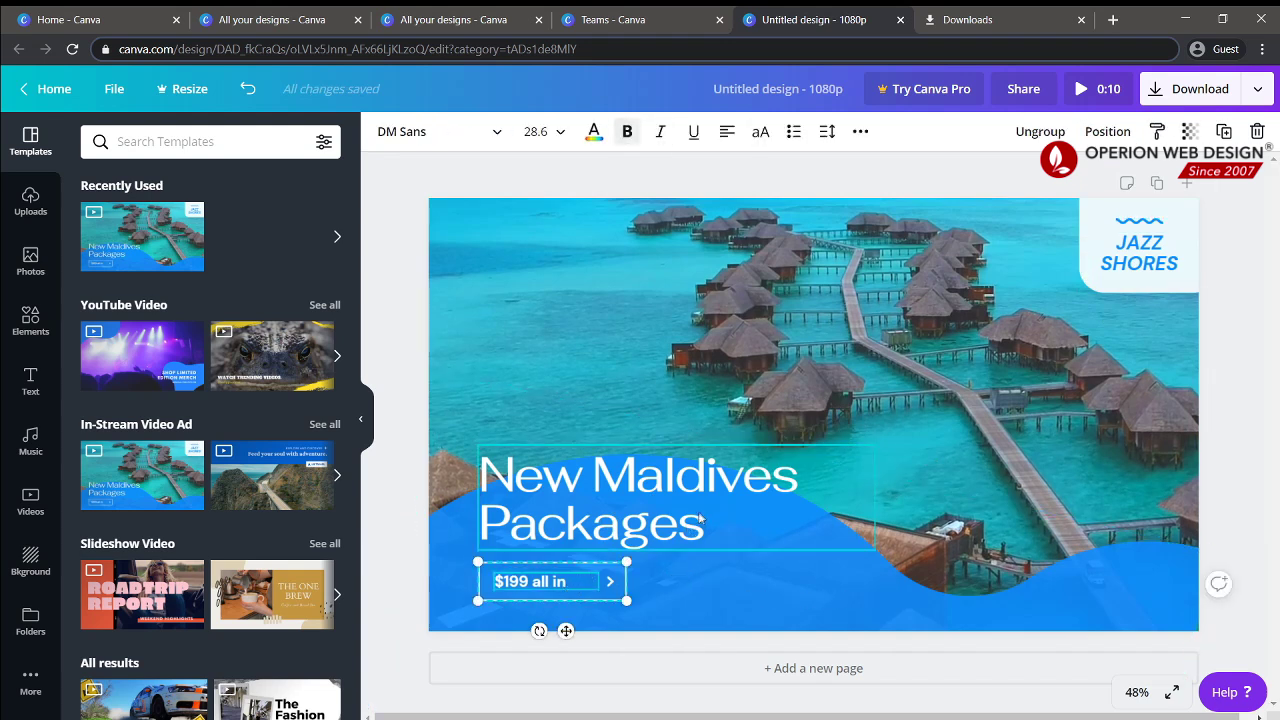
pyautogui.click(1150, 255)
pyautogui.click(697, 478)
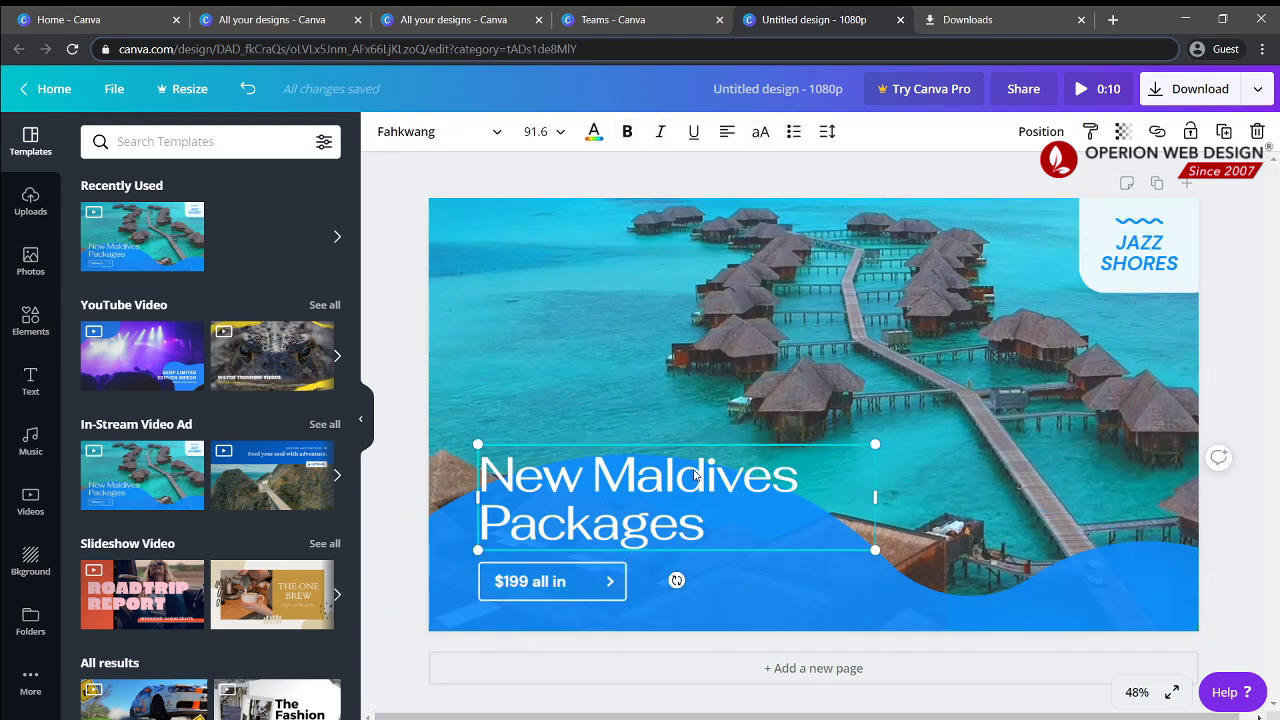
# Delete the New Maldives Packages headline, blue wave, JAZZ SHORES text and white corner panel
pyautogui.press('Delete')
pyautogui.click(700, 514)
pyautogui.press('Delete')
pyautogui.click(548, 588)
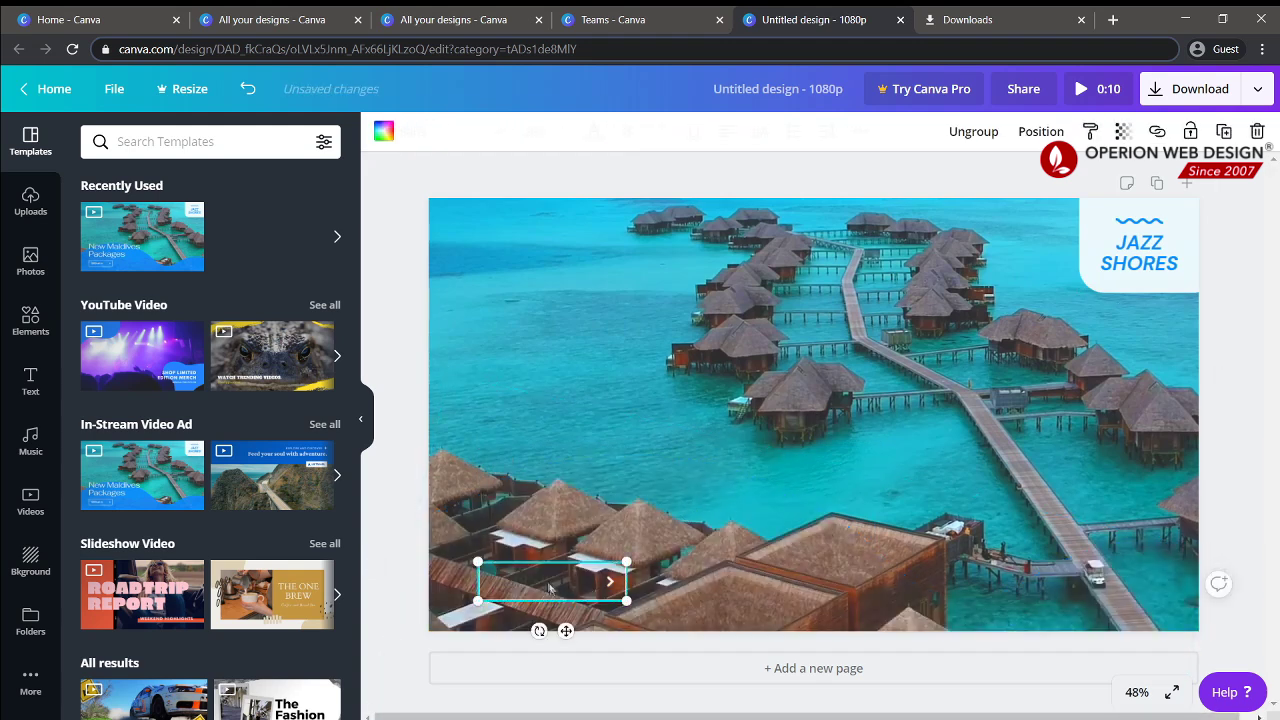
pyautogui.click(1150, 255)
pyautogui.press('Delete')
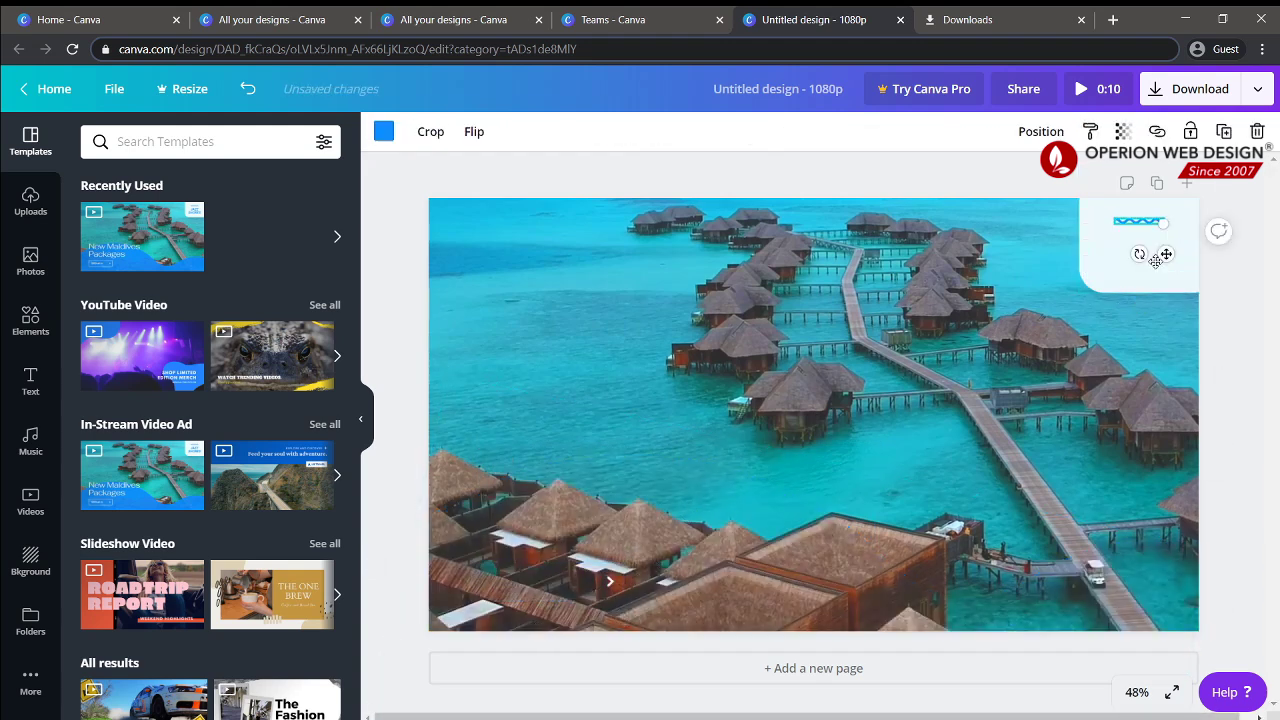
pyautogui.press('Delete')
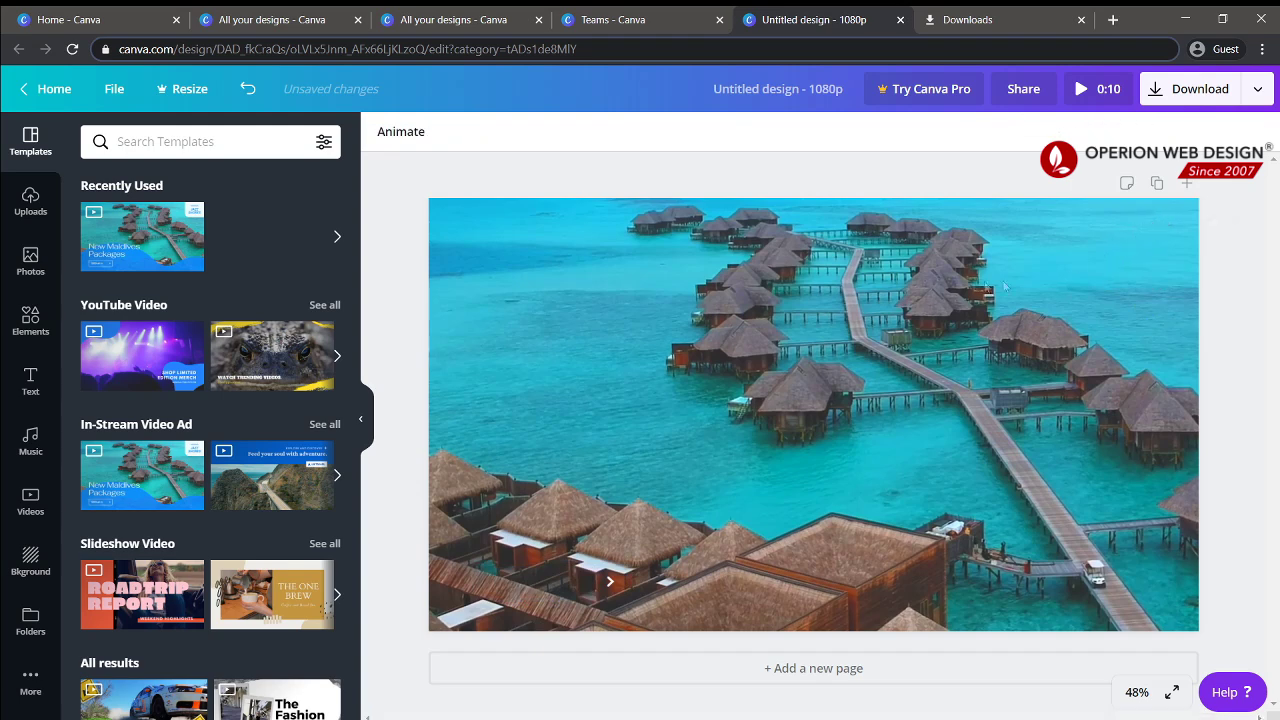
pyautogui.scroll(-1, 95, 250)
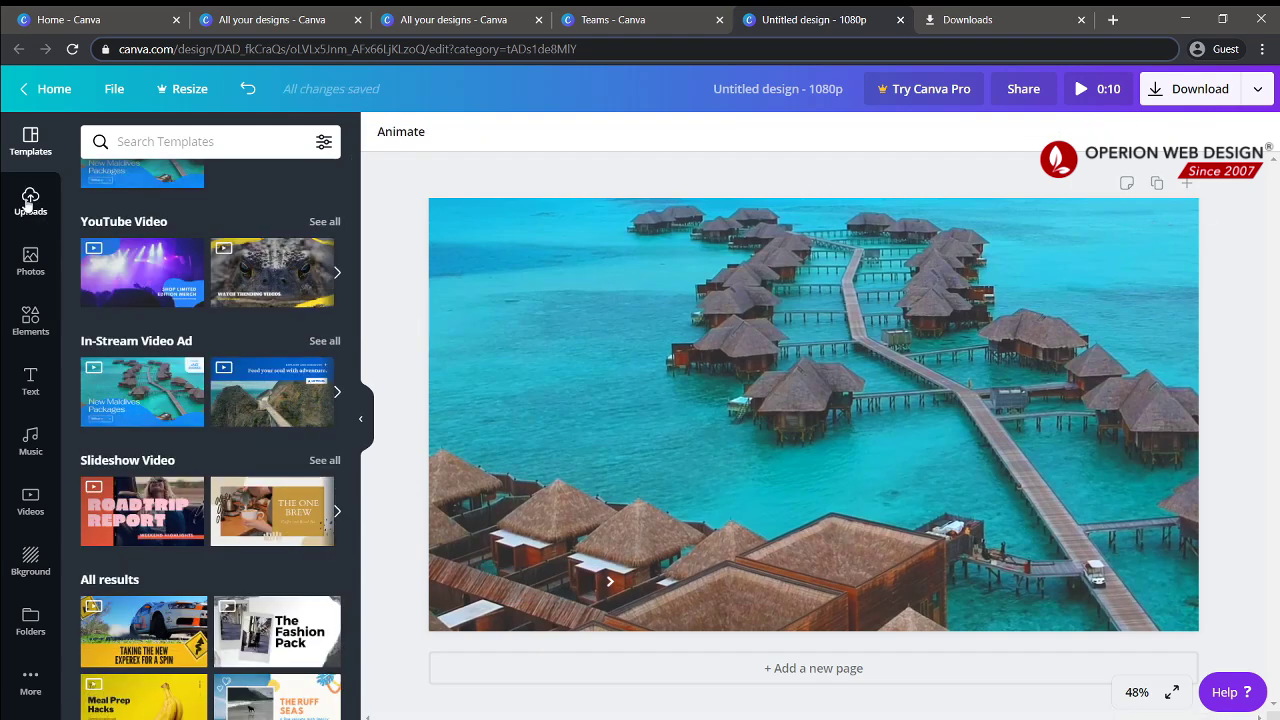
# Add the Cheers TO THE NEW YEAR text design, moved to the top-left and slightly enlarged
pyautogui.click(30, 200)
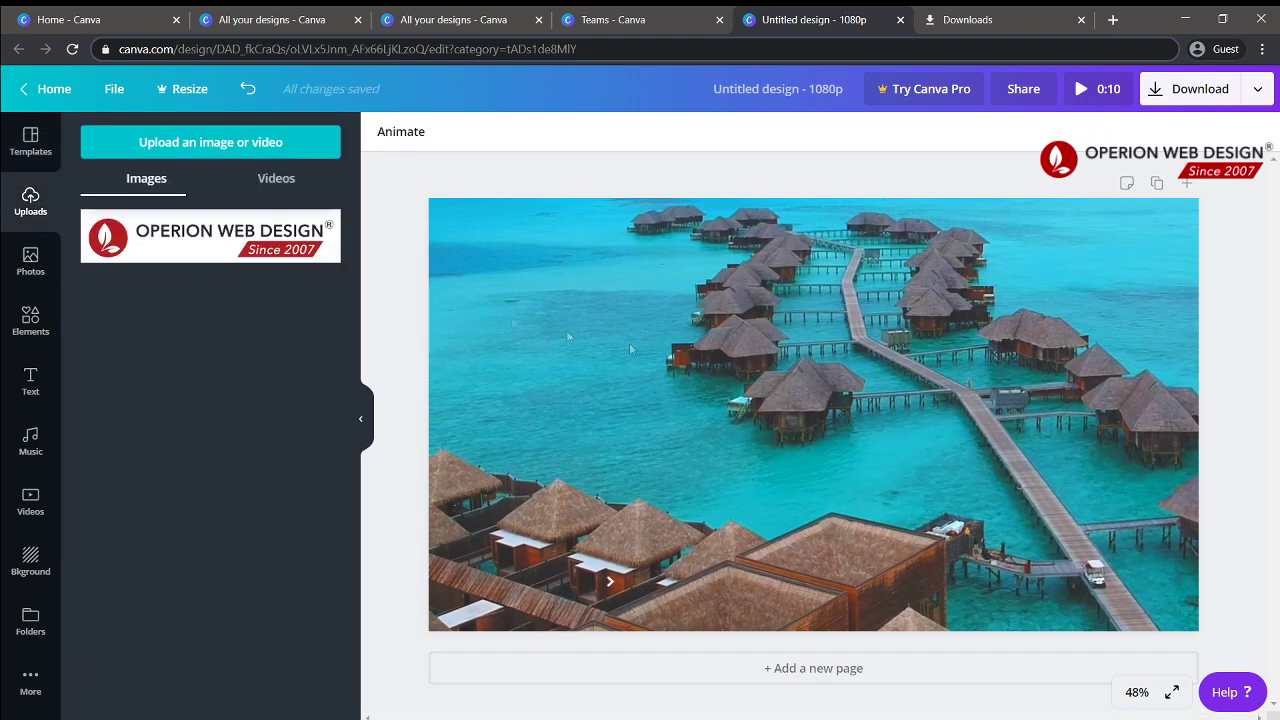
pyautogui.click(31, 143)
pyautogui.click(716, 401)
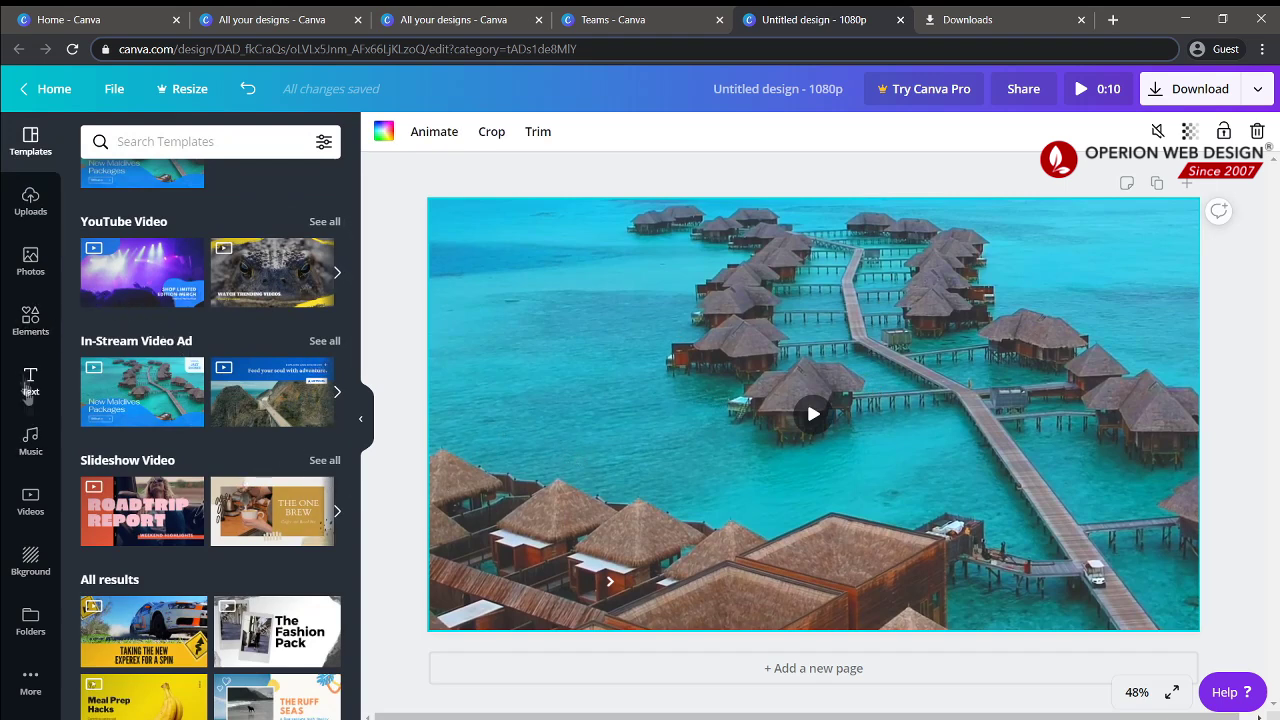
pyautogui.click(29, 386)
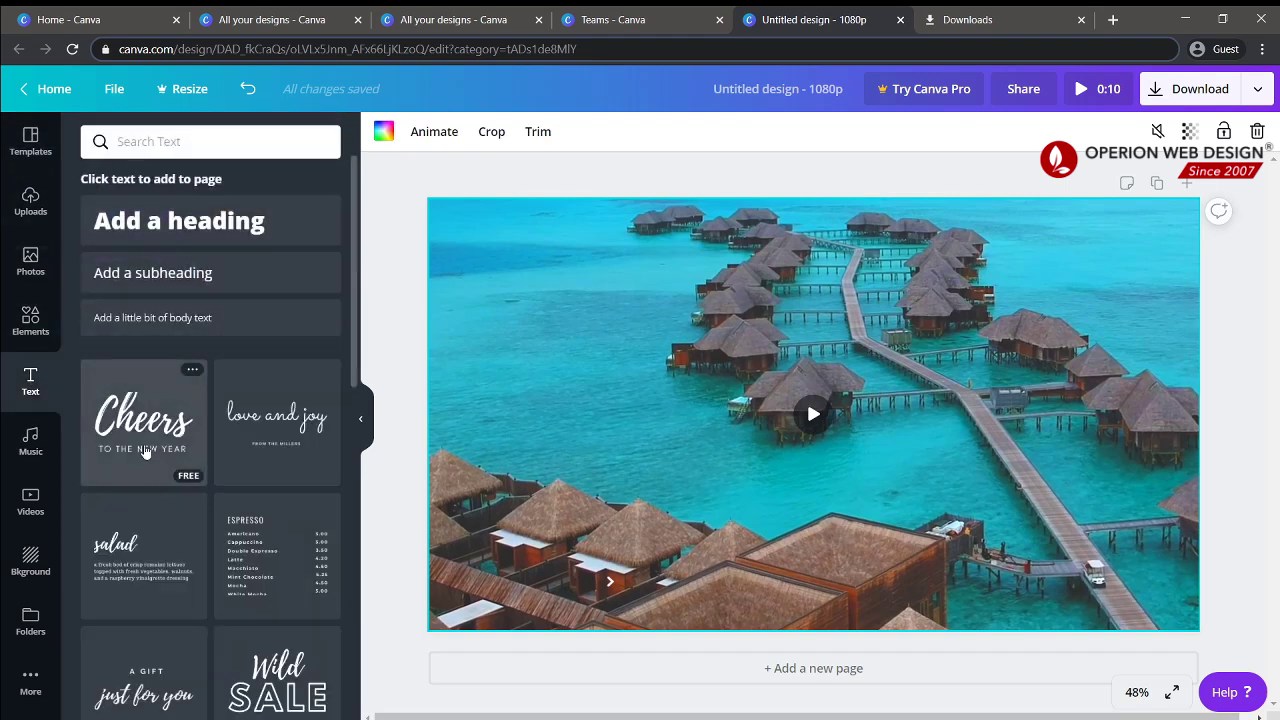
pyautogui.click(145, 452)
pyautogui.moveTo(823, 418); pyautogui.dragTo(533, 238)
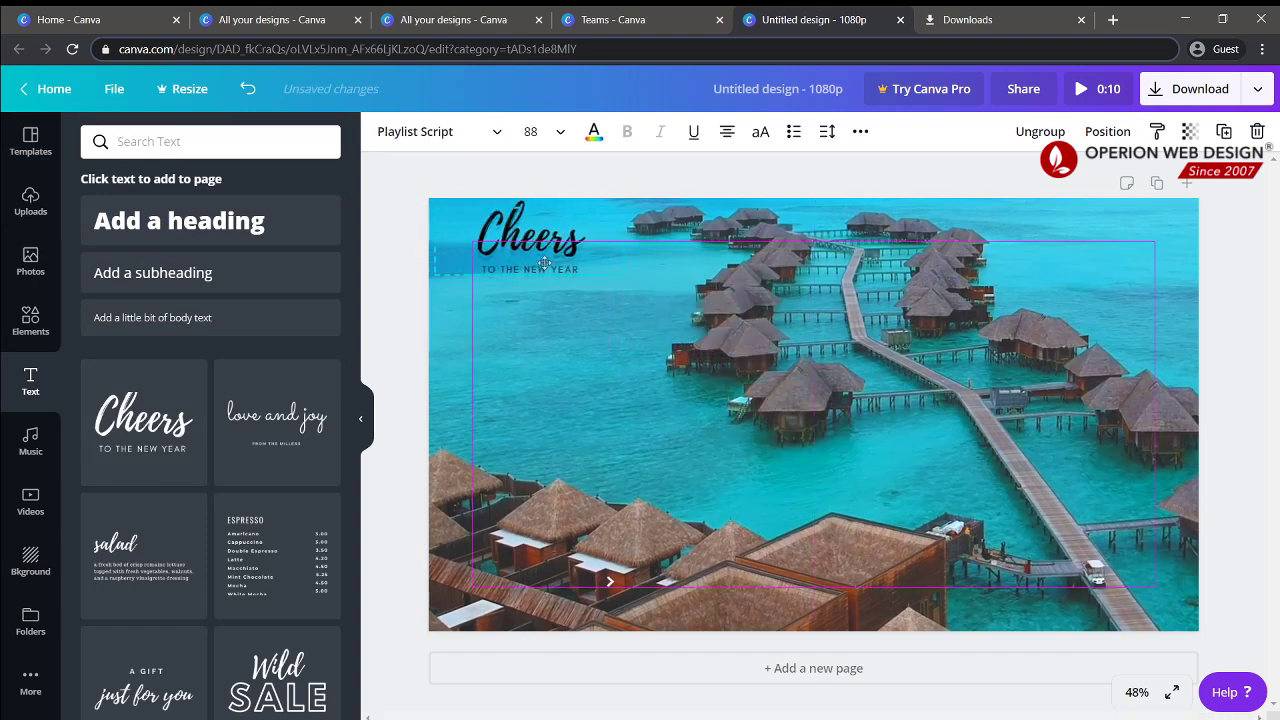
pyautogui.moveTo(620, 277); pyautogui.dragTo(652, 288)
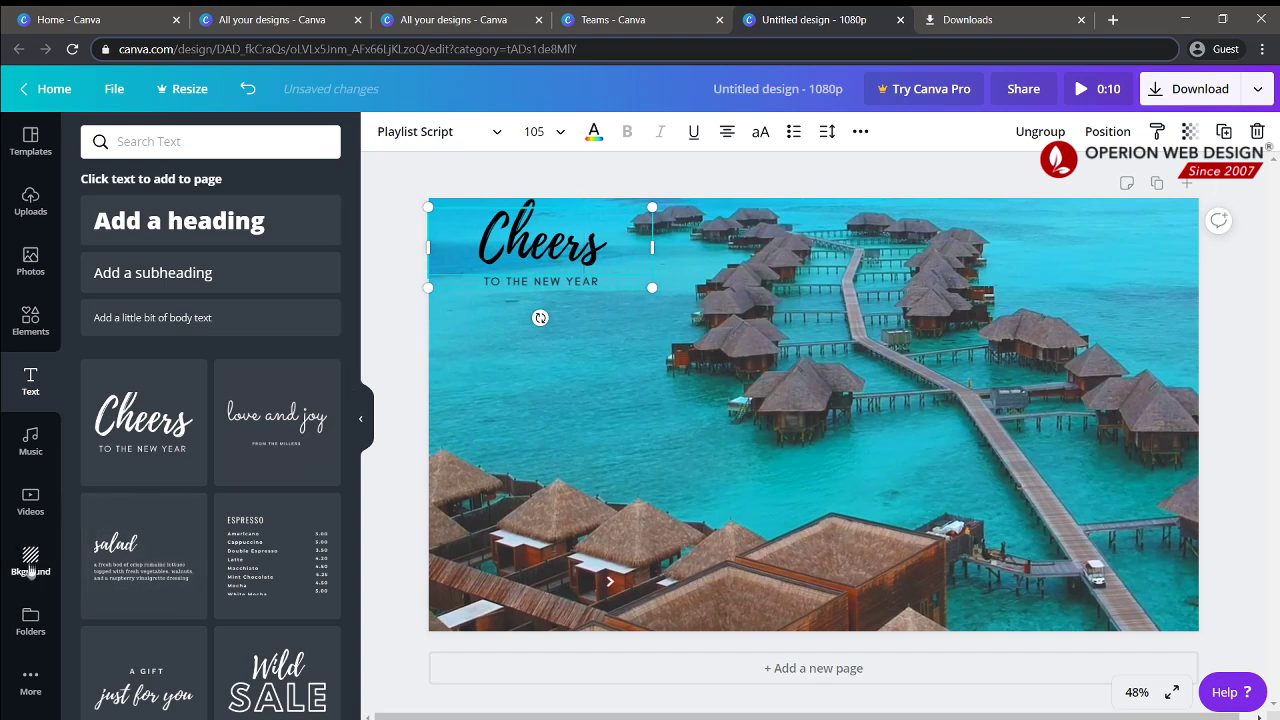
# Browse the Elements library down to the hand-drawn animal stickers
pyautogui.click(30, 320)
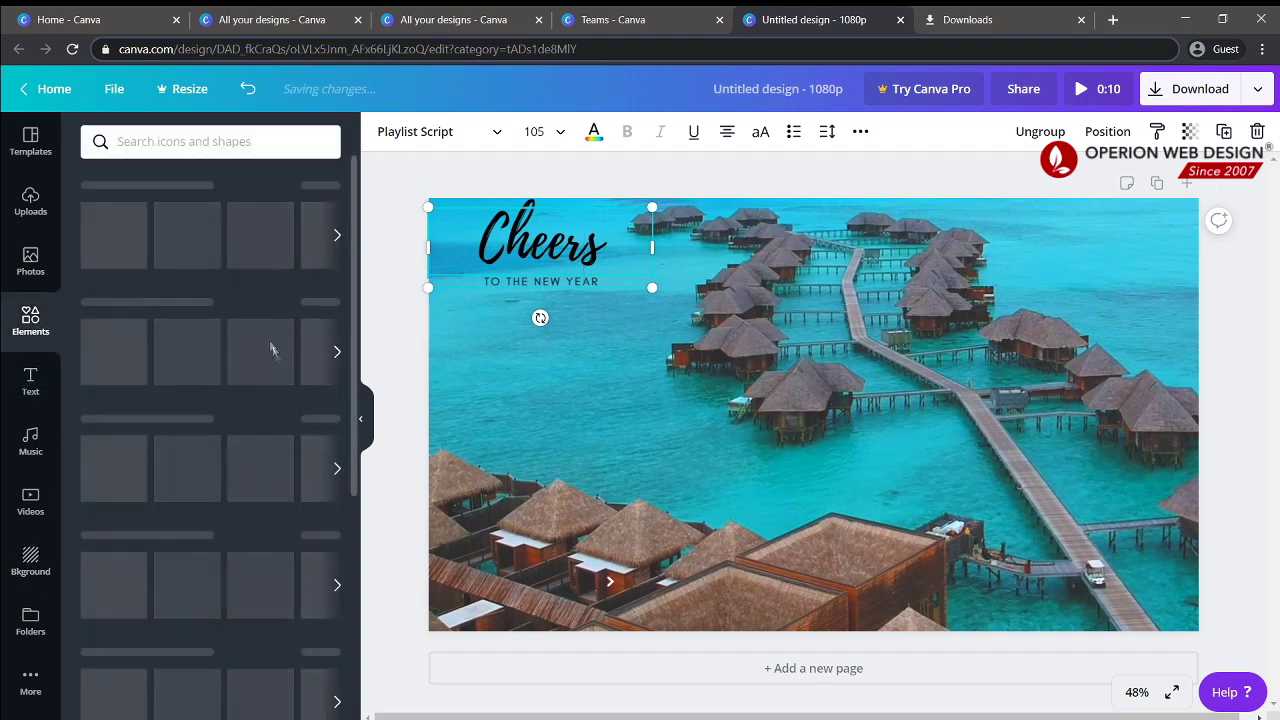
pyautogui.scroll(-3, 212, 437)
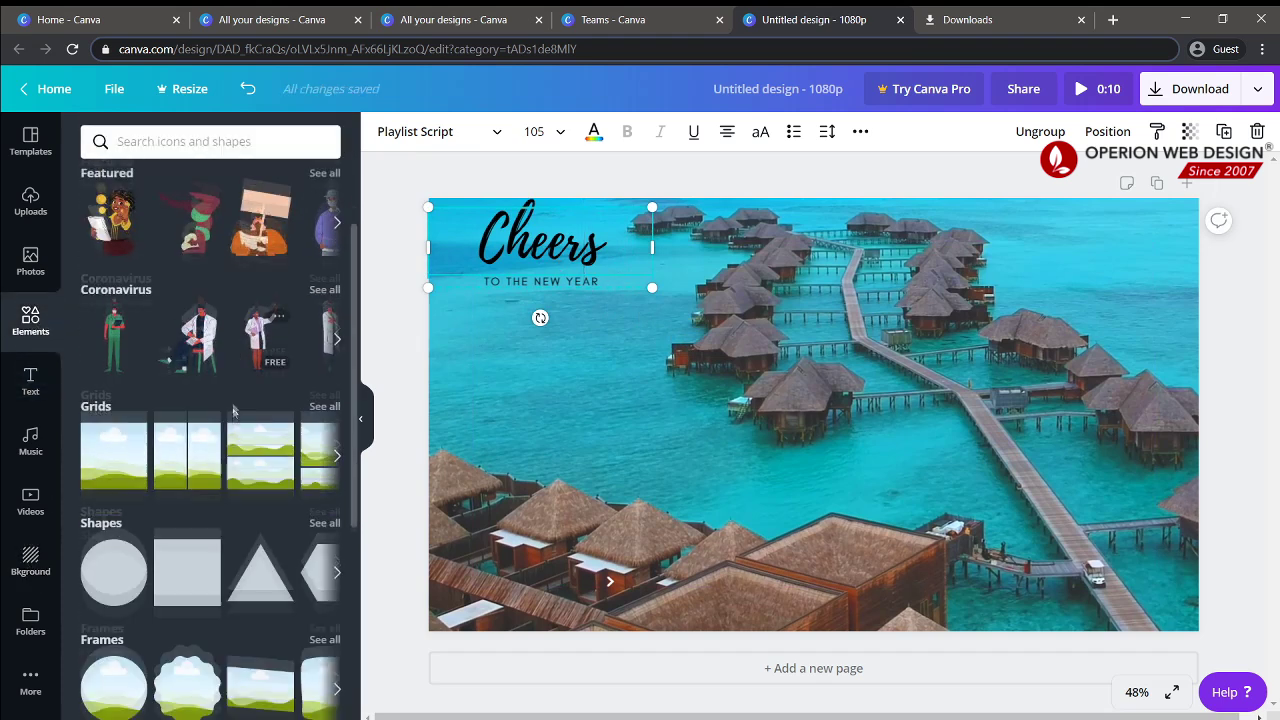
pyautogui.scroll(-5, 212, 437)
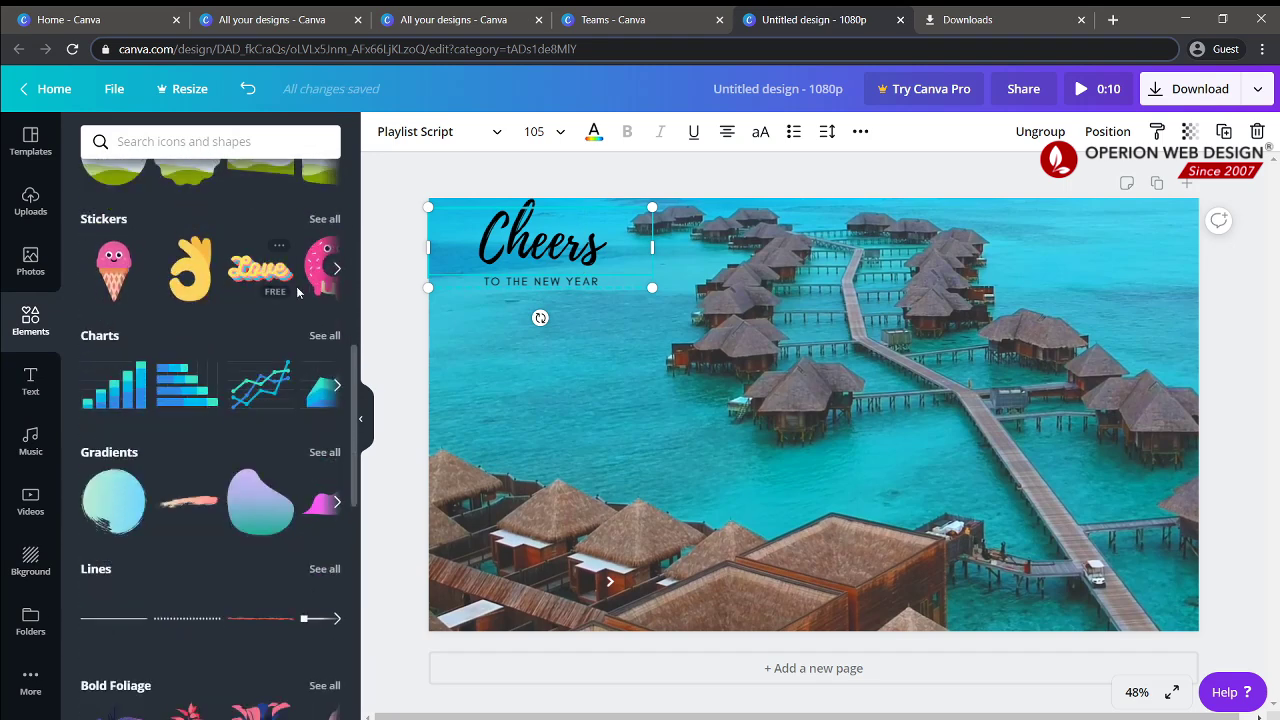
pyautogui.scroll(-3, 237, 485)
pyautogui.scroll(-3, 235, 492)
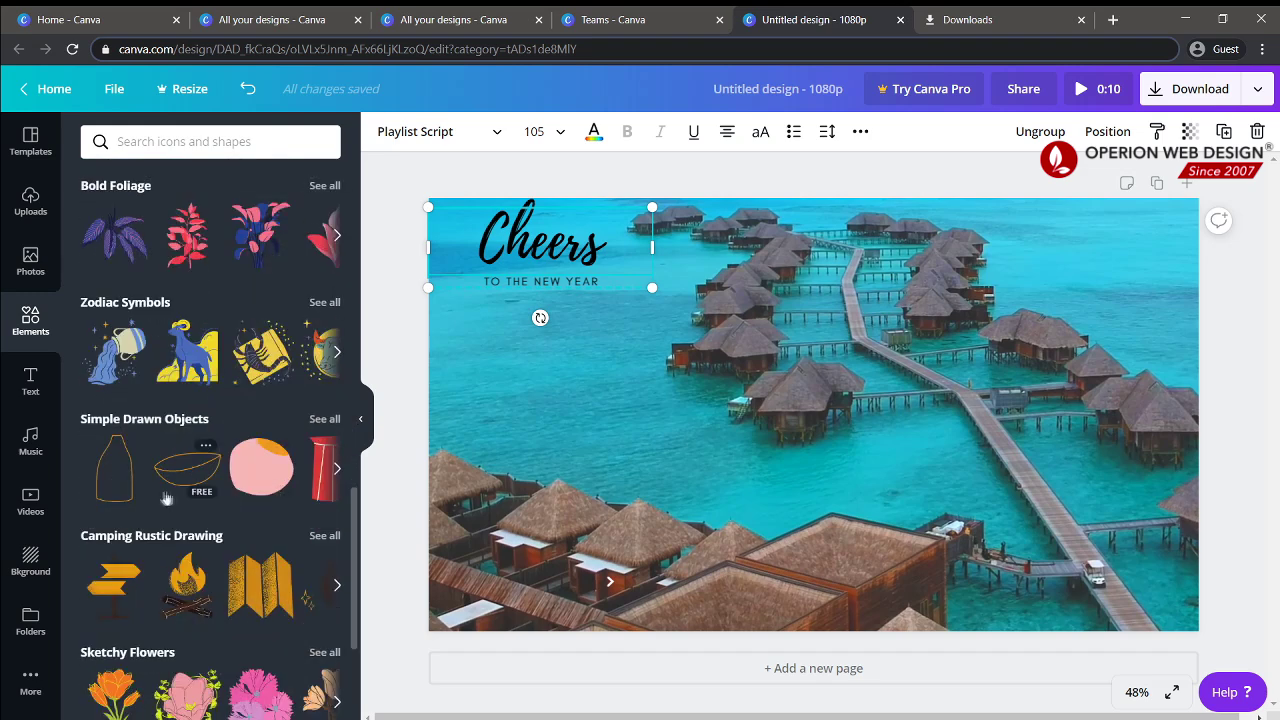
pyautogui.scroll(-3, 167, 500)
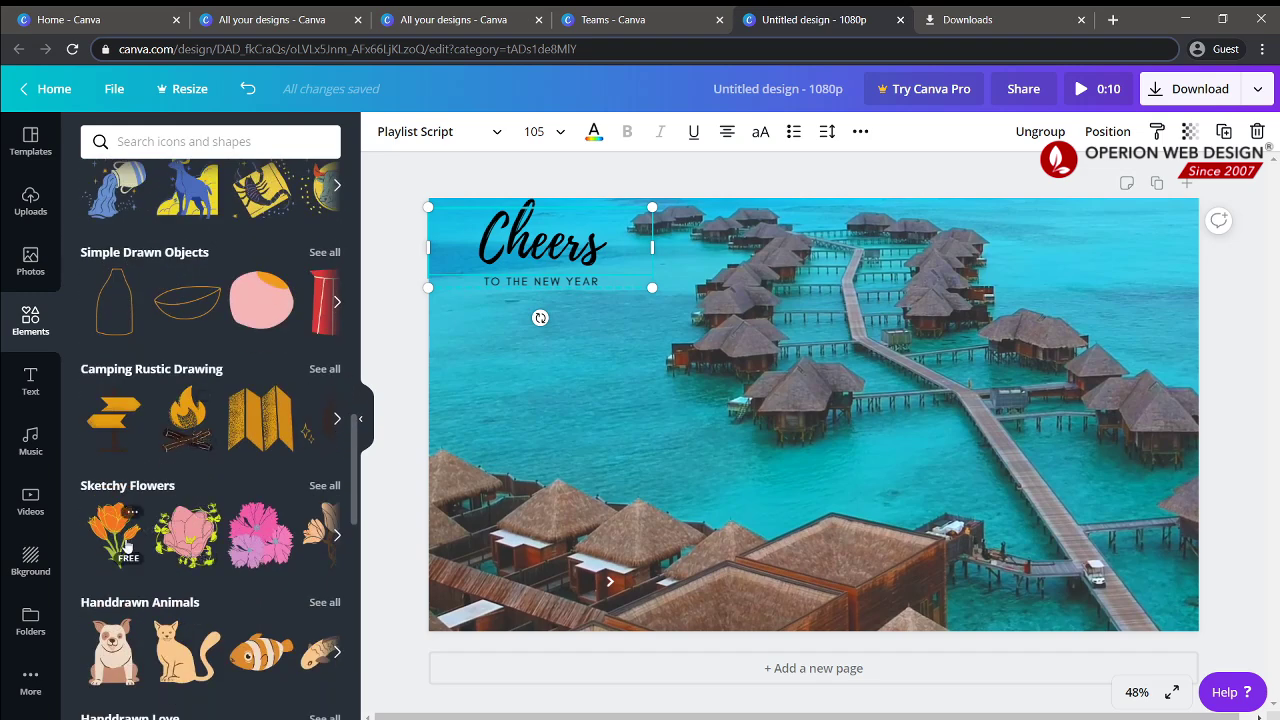
pyautogui.scroll(-3, 140, 543)
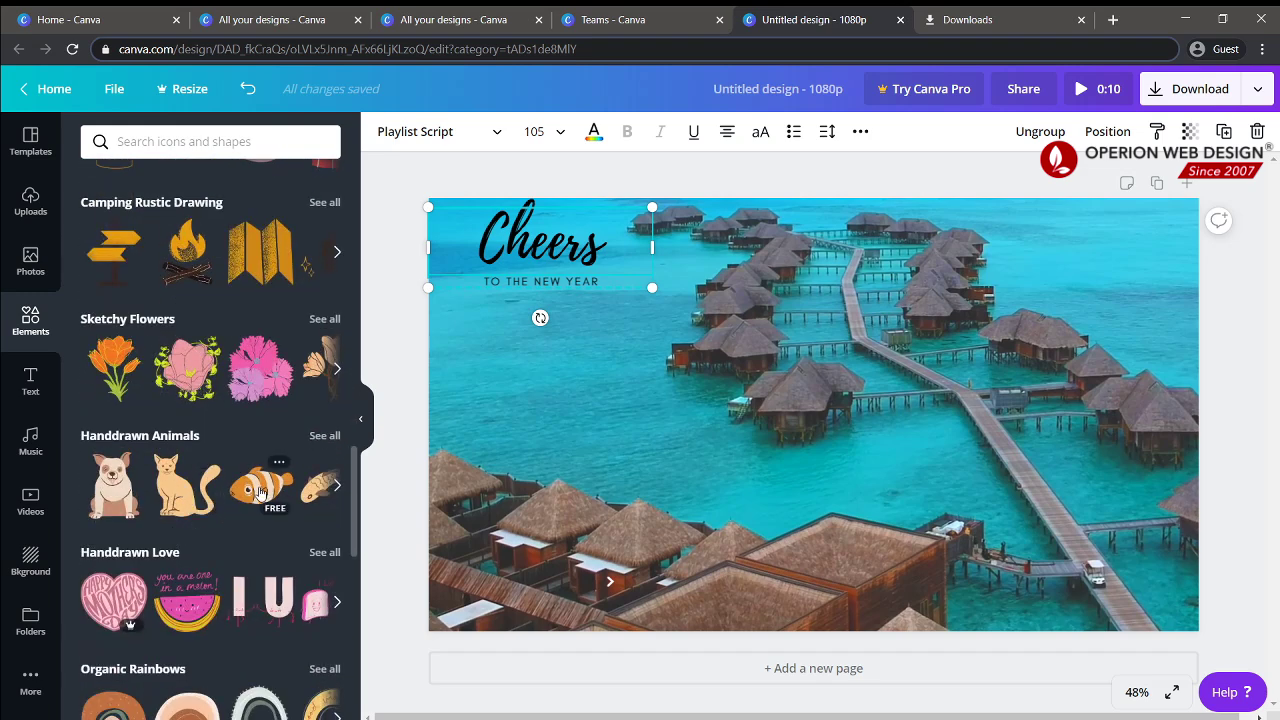
# Place a clownfish sticker on the page and shrink it to a small size
pyautogui.moveTo(260, 490); pyautogui.dragTo(970, 543)
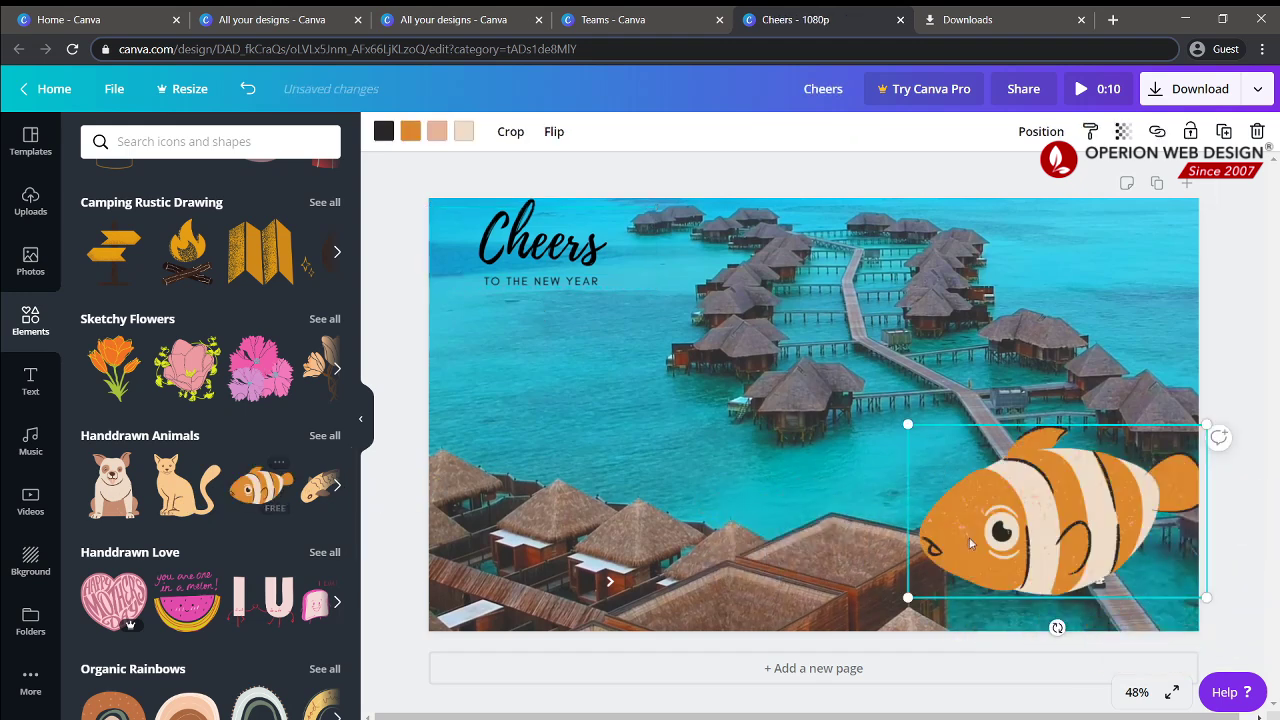
pyautogui.moveTo(907, 423); pyautogui.dragTo(534, 360)
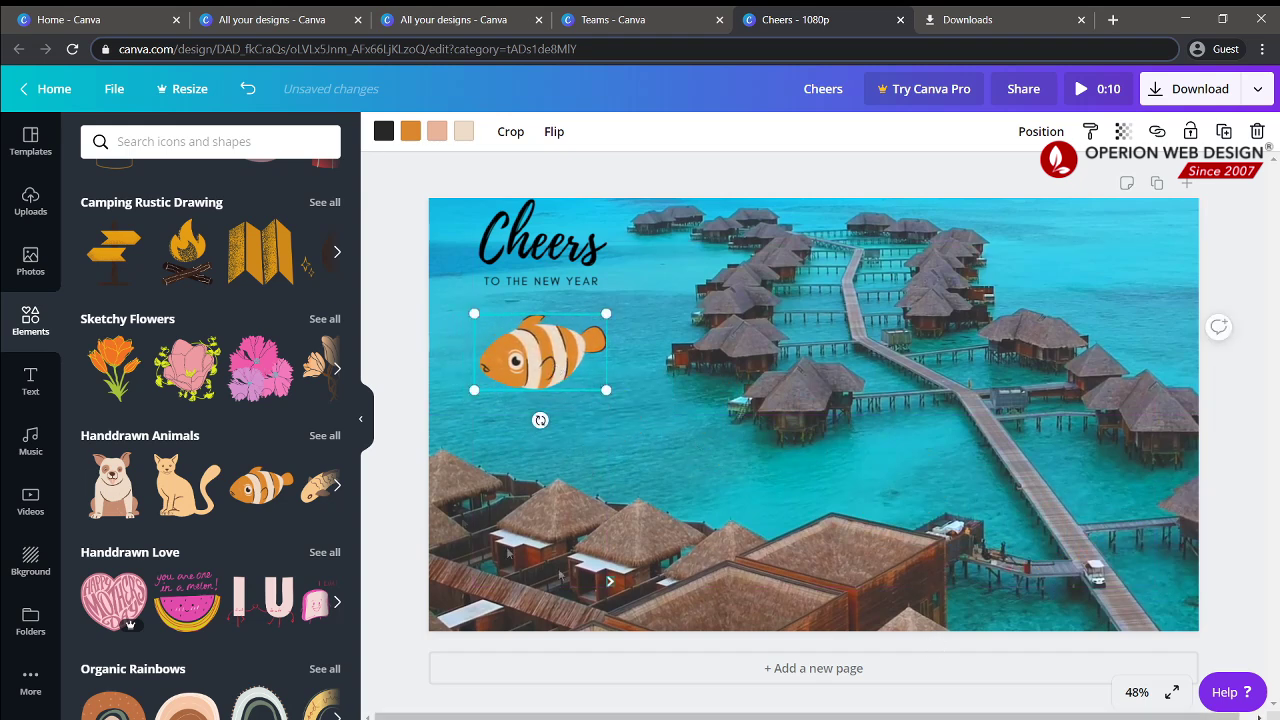
pyautogui.scroll(-7, 277, 491)
pyautogui.scroll(9, 281, 489)
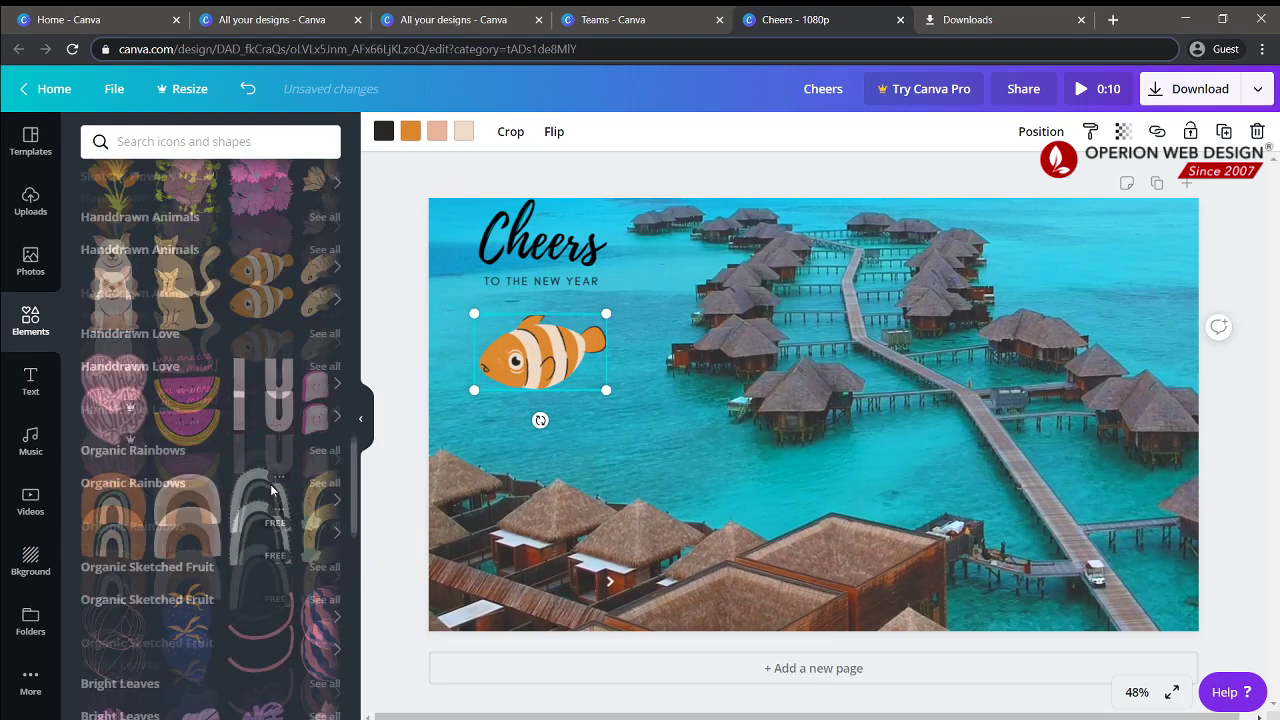
pyautogui.scroll(-12, 280, 489)
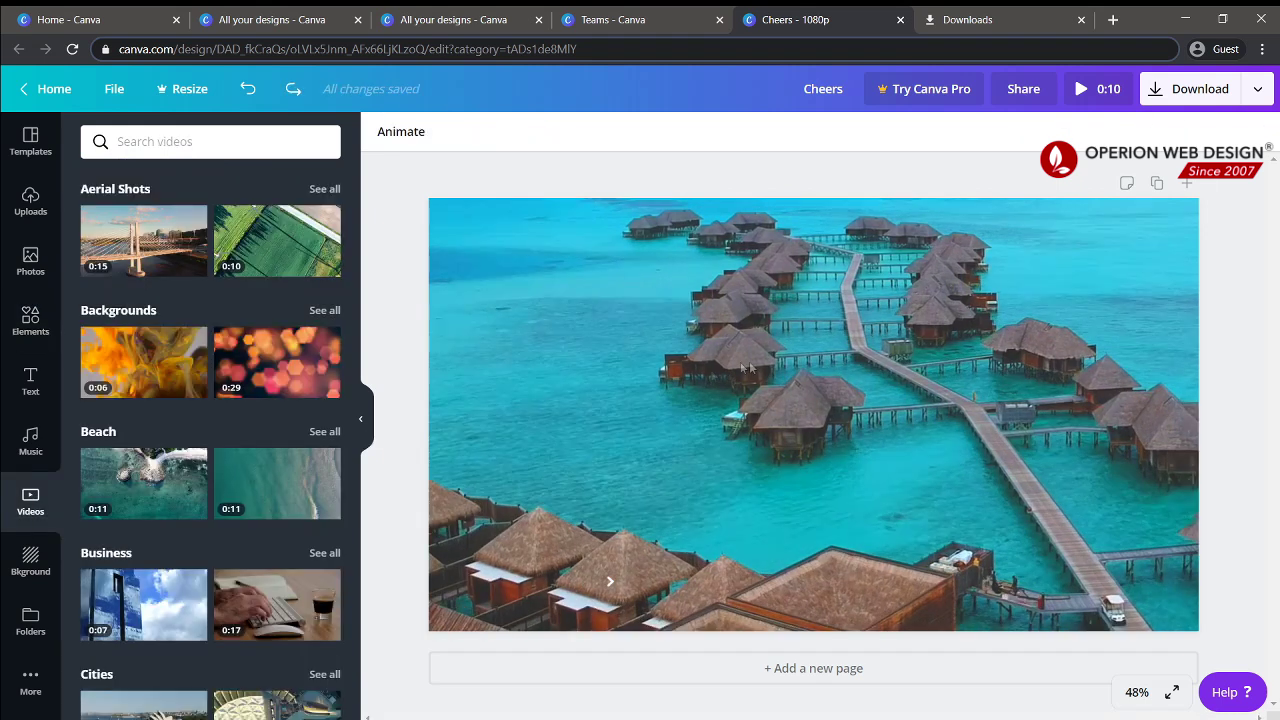
# Delete the Maldives resort video from the page
pyautogui.click(770, 398)
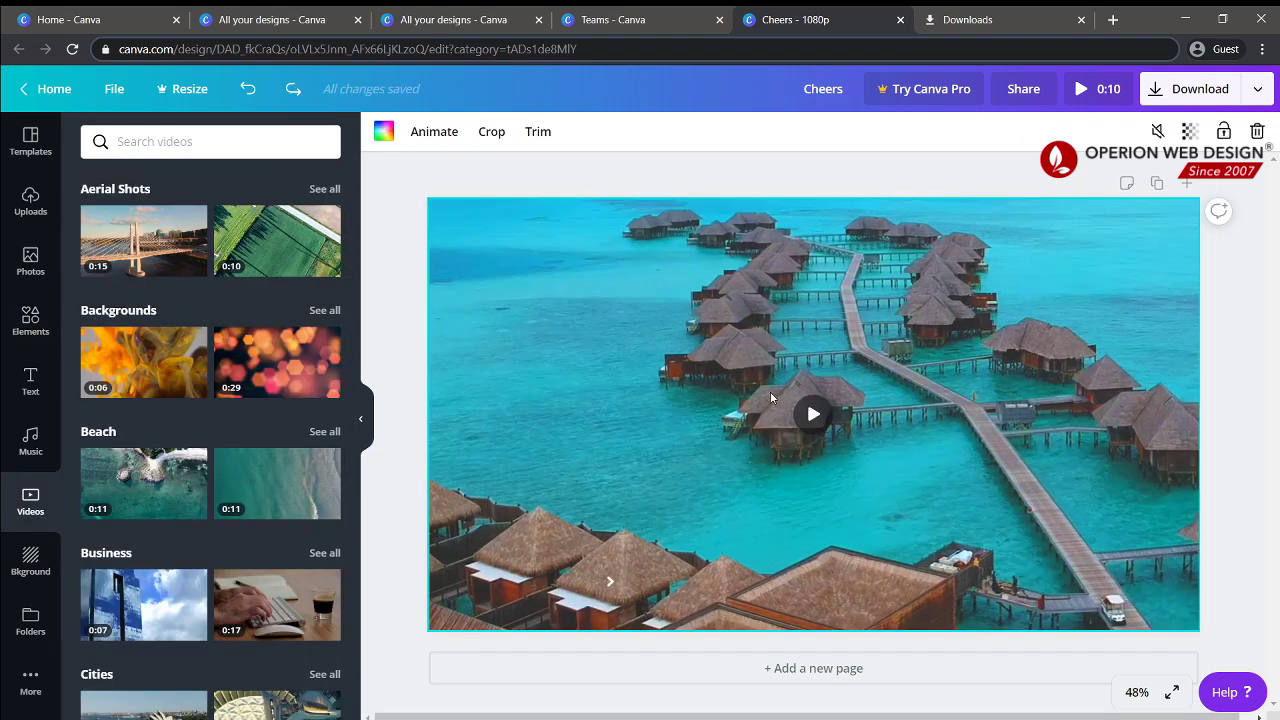
pyautogui.press('Delete')
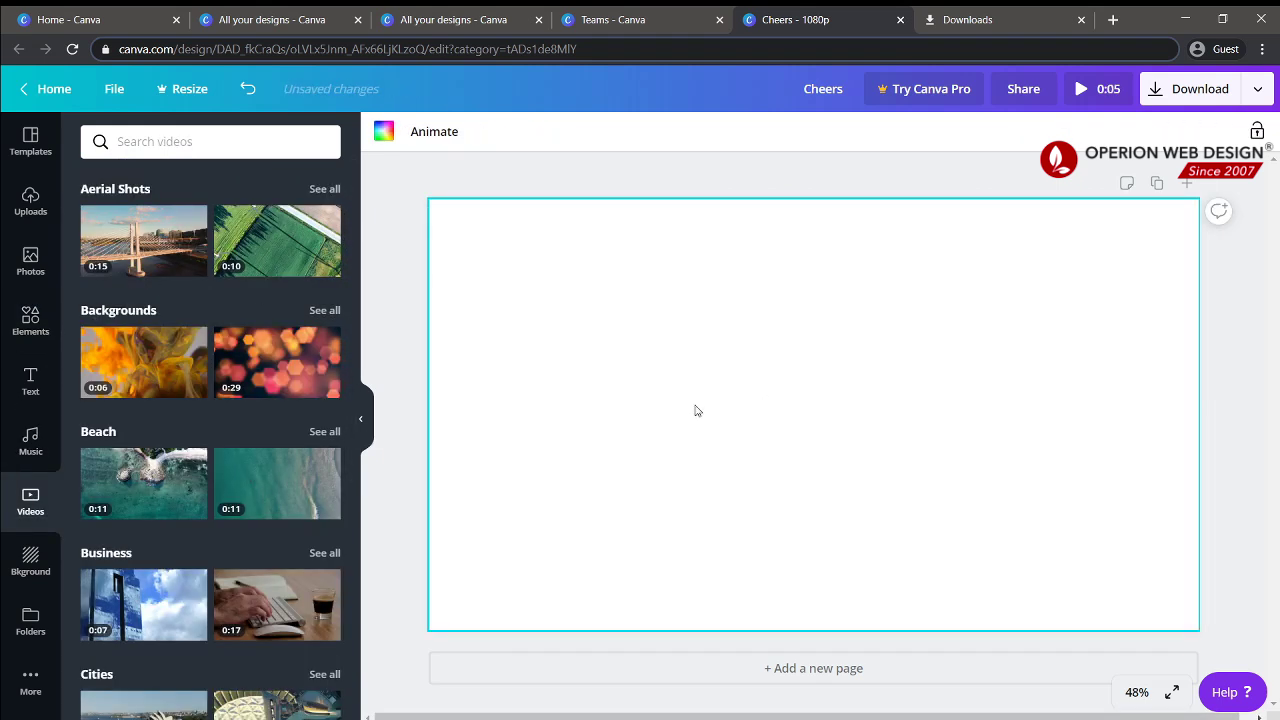
pyautogui.hotkey('ctrl', 'z')
pyautogui.hotkey('ctrl', 'y')
pyautogui.hotkey('ctrl', 'z')
pyautogui.rightClick(880, 358)
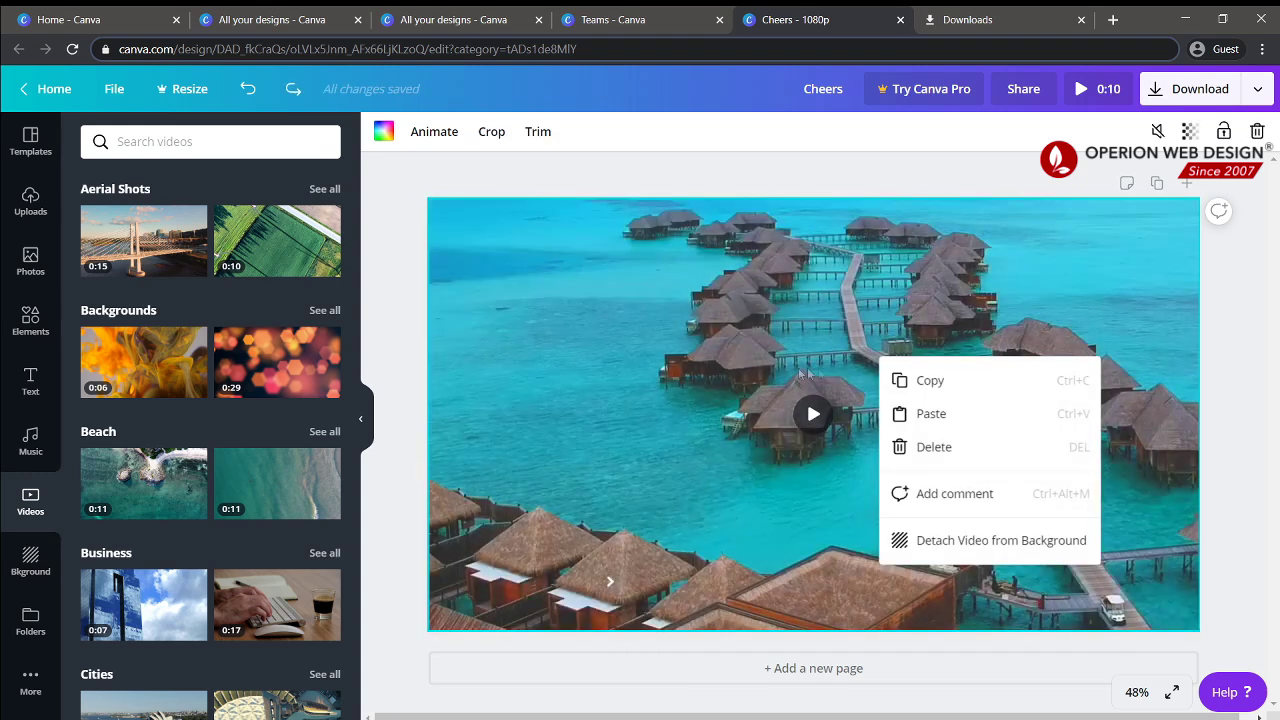
pyautogui.click(950, 449)
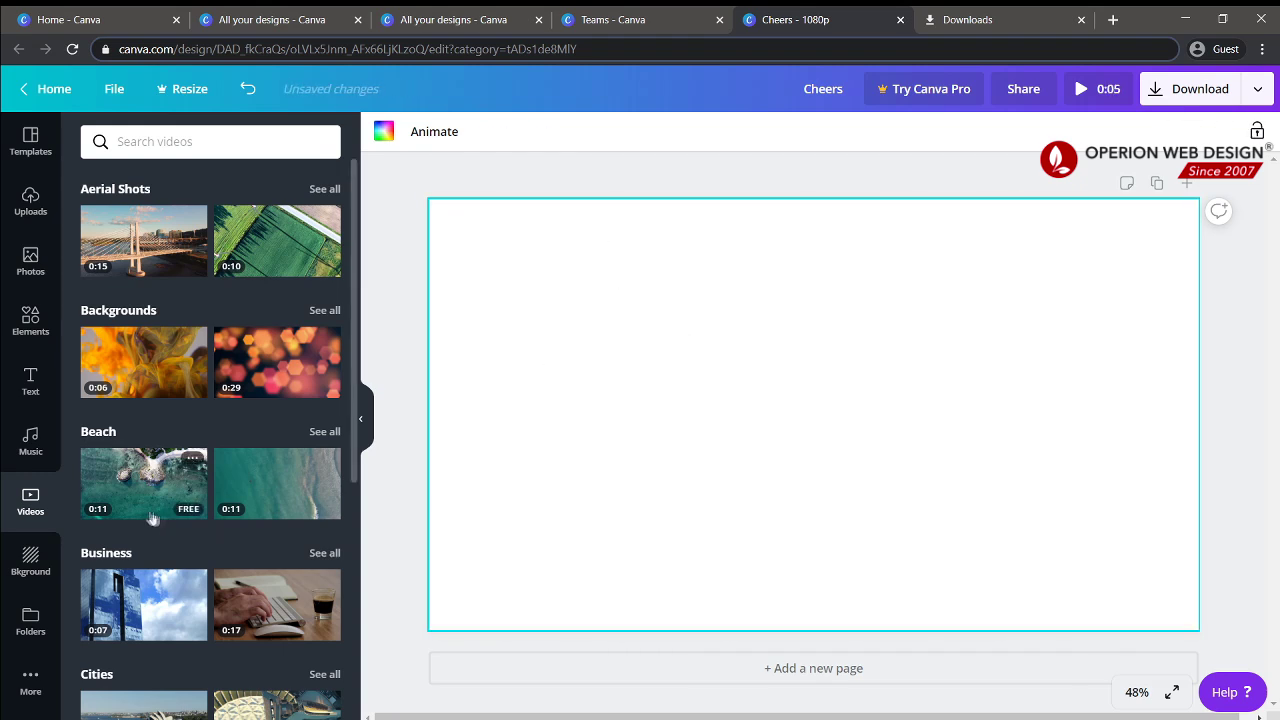
# Add the 11-second aerial beach clip, shrink it slightly and centre it on the page
pyautogui.moveTo(90, 505); pyautogui.dragTo(575, 295)
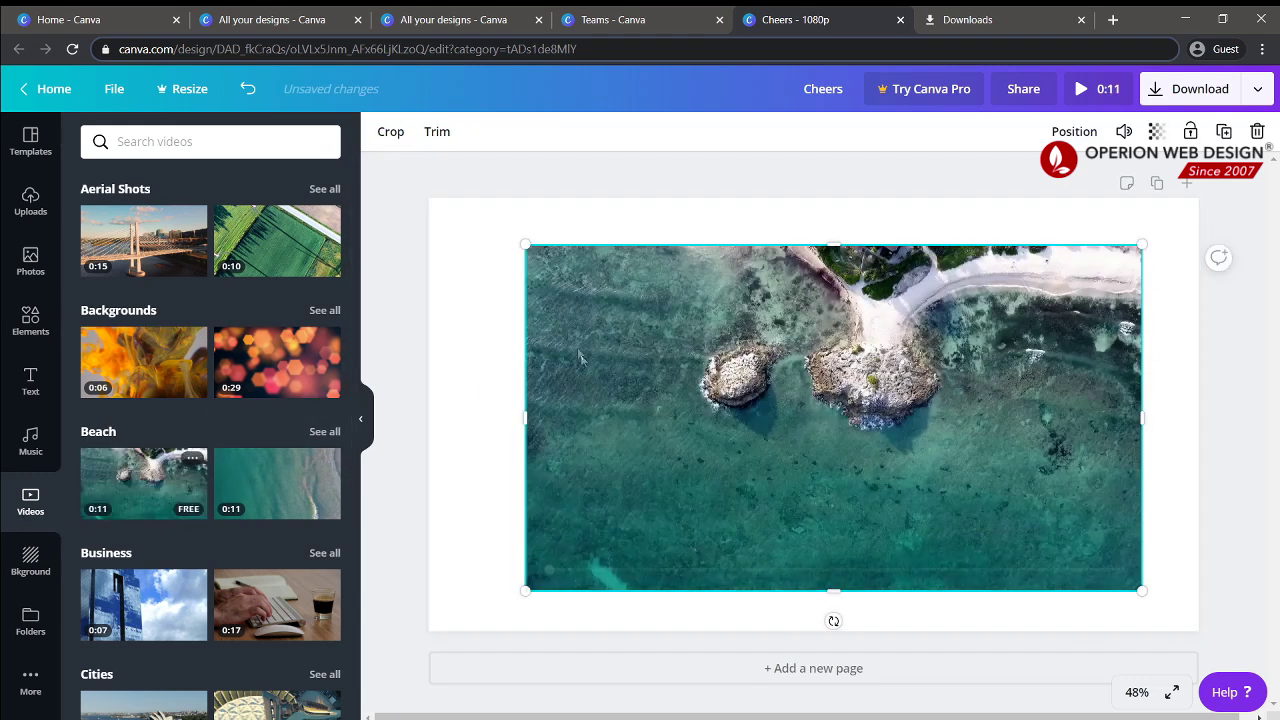
pyautogui.moveTo(527, 247); pyautogui.dragTo(607, 291)
pyautogui.moveTo(904, 447); pyautogui.dragTo(834, 418)
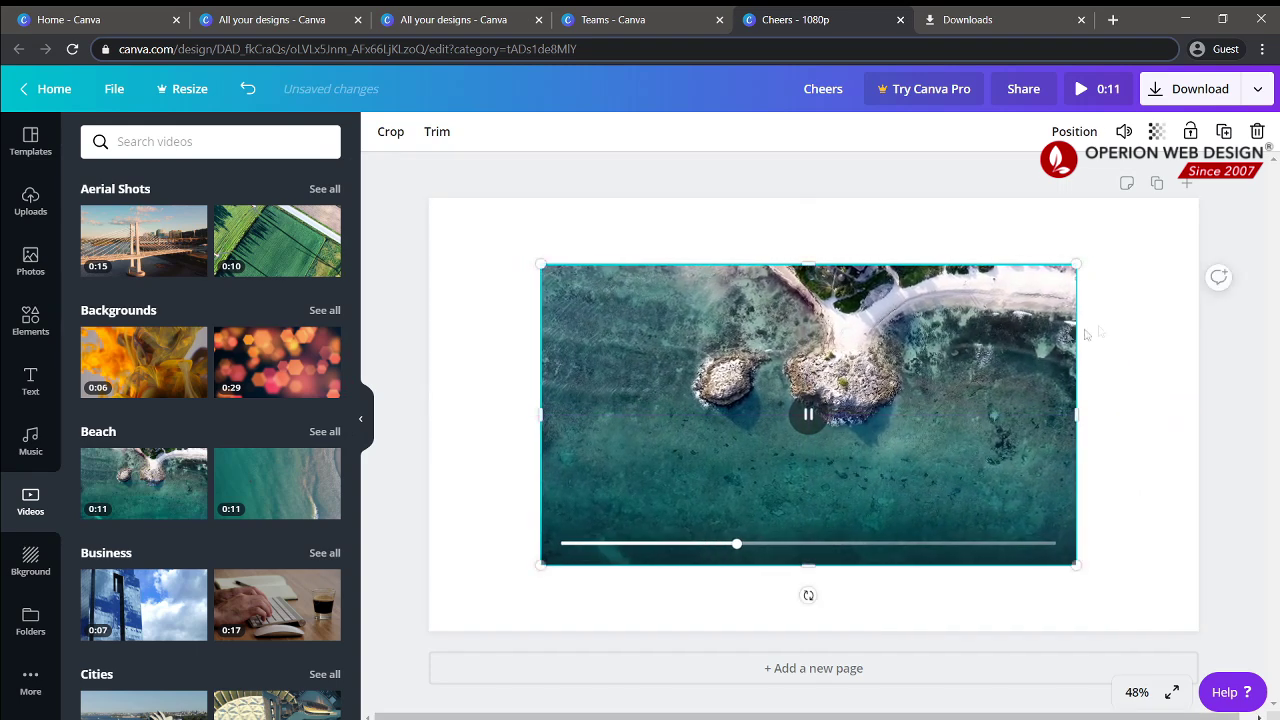
pyautogui.press('Escape')
pyautogui.moveTo(734, 404); pyautogui.dragTo(740, 403)
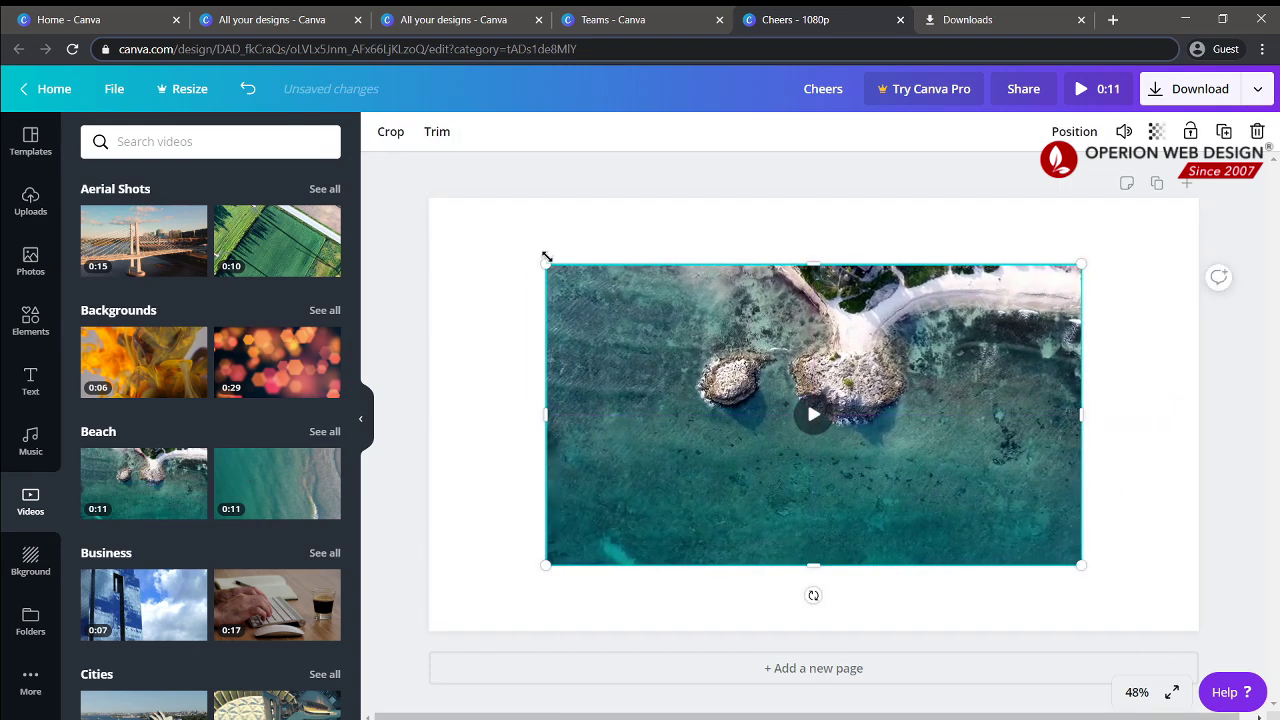
pyautogui.moveTo(546, 262); pyautogui.dragTo(600, 294)
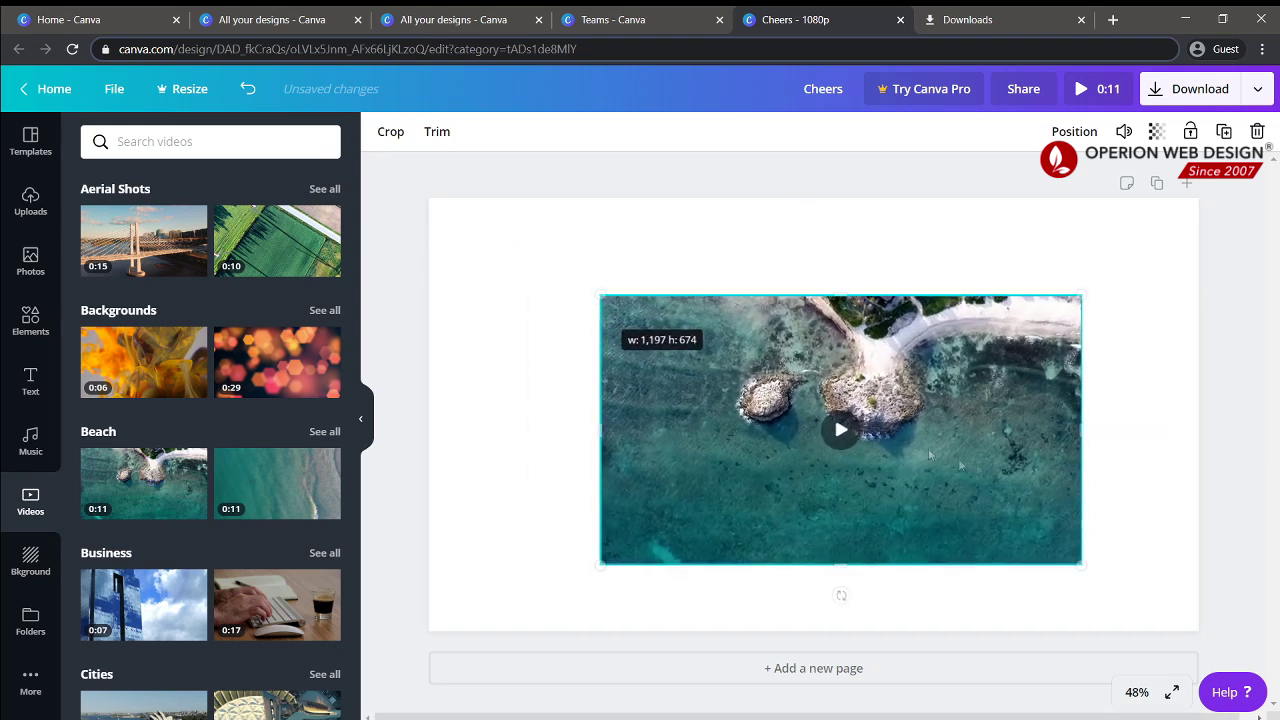
pyautogui.moveTo(834, 415); pyautogui.dragTo(802, 401)
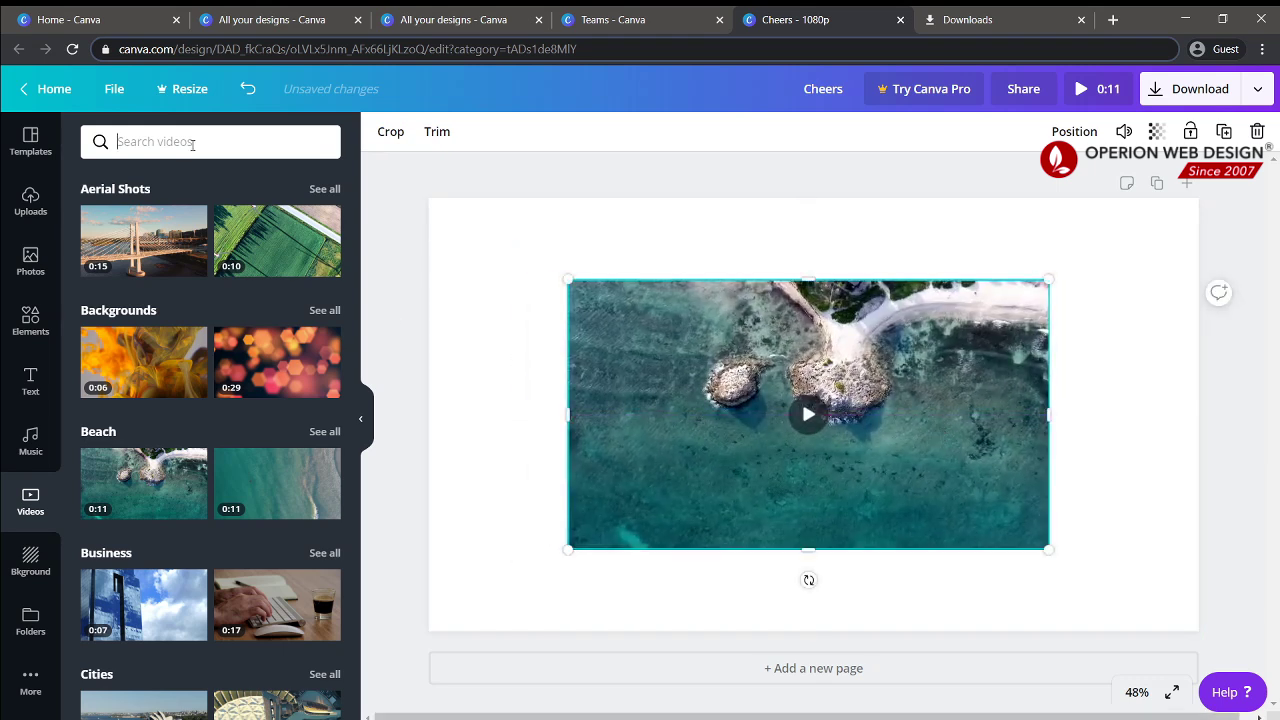
# Search for 'border' and scroll through the border and frame results
pyautogui.click(192, 144)
pyautogui.write('border')
pyautogui.press('Return')
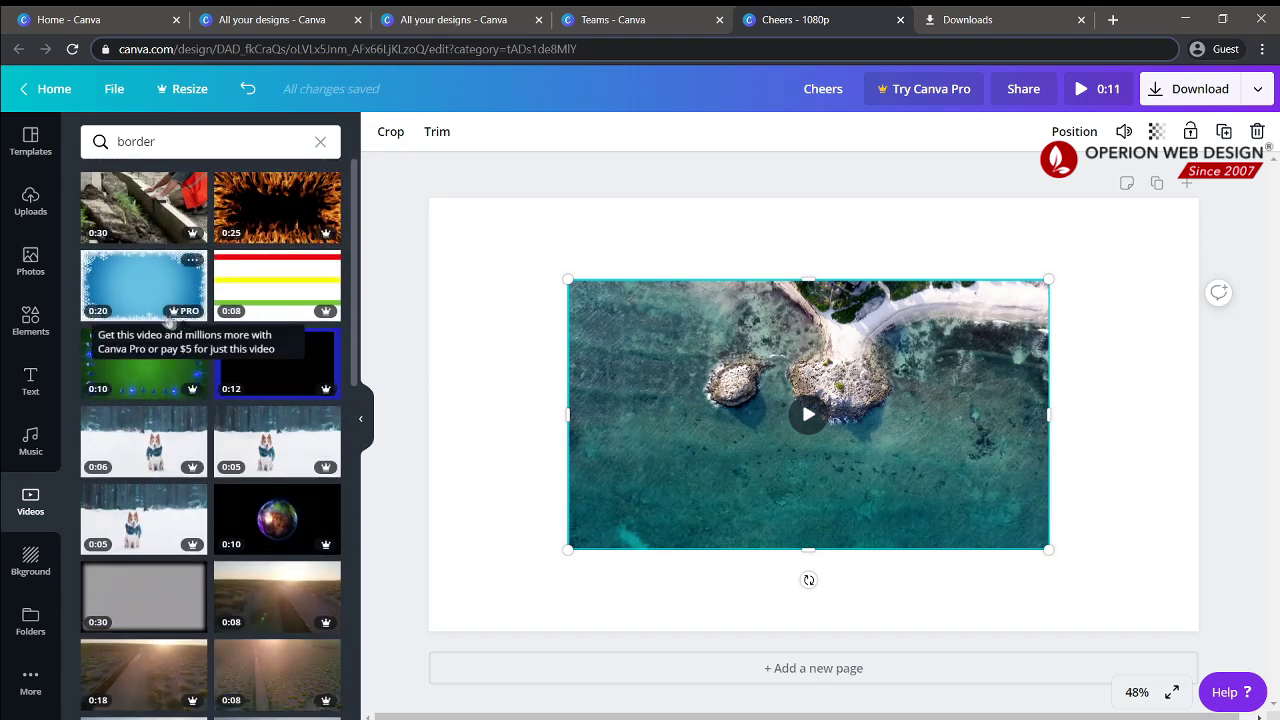
pyautogui.scroll(-3, 277, 306)
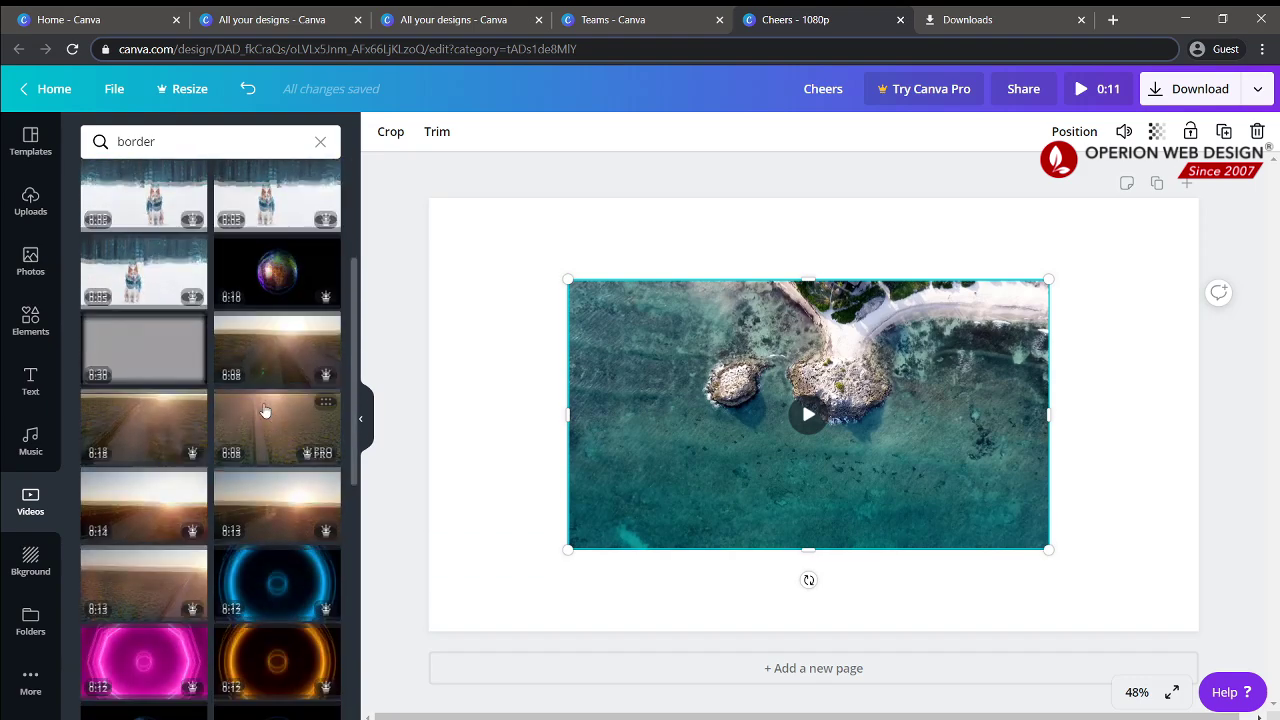
pyautogui.scroll(3, 266, 408)
pyautogui.scroll(-10, 288, 330)
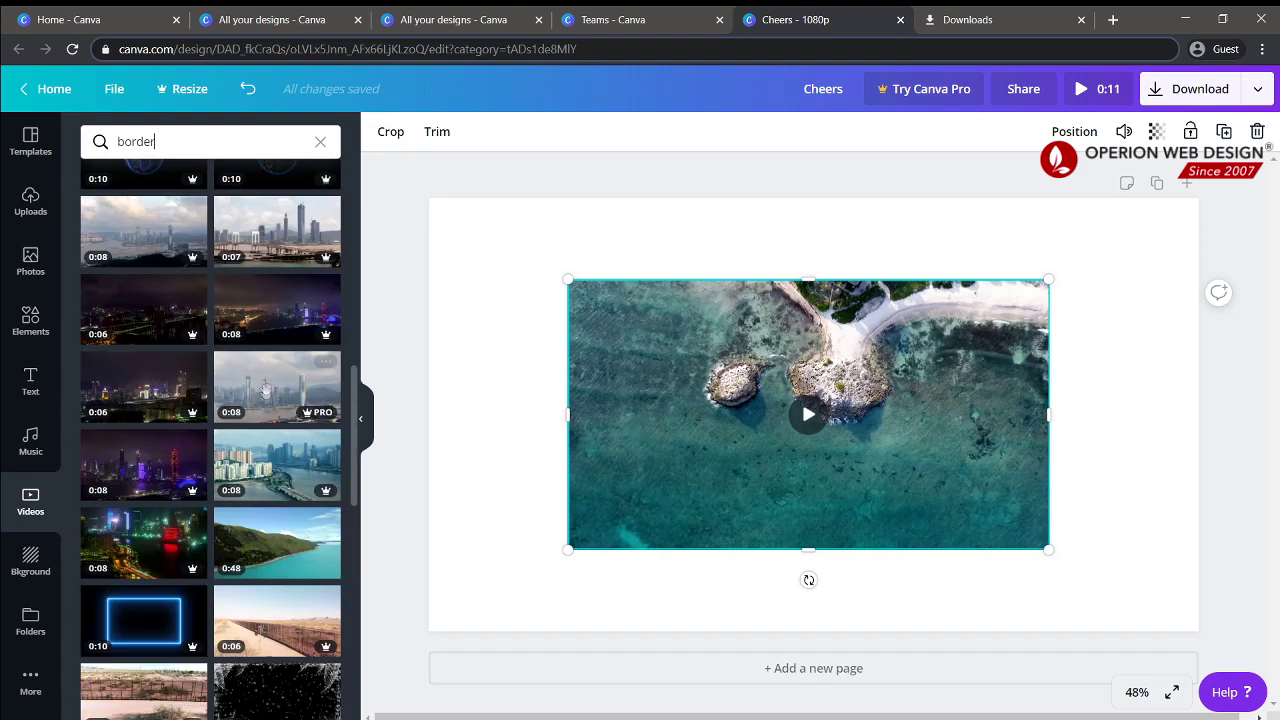
pyautogui.scroll(-5, 288, 330)
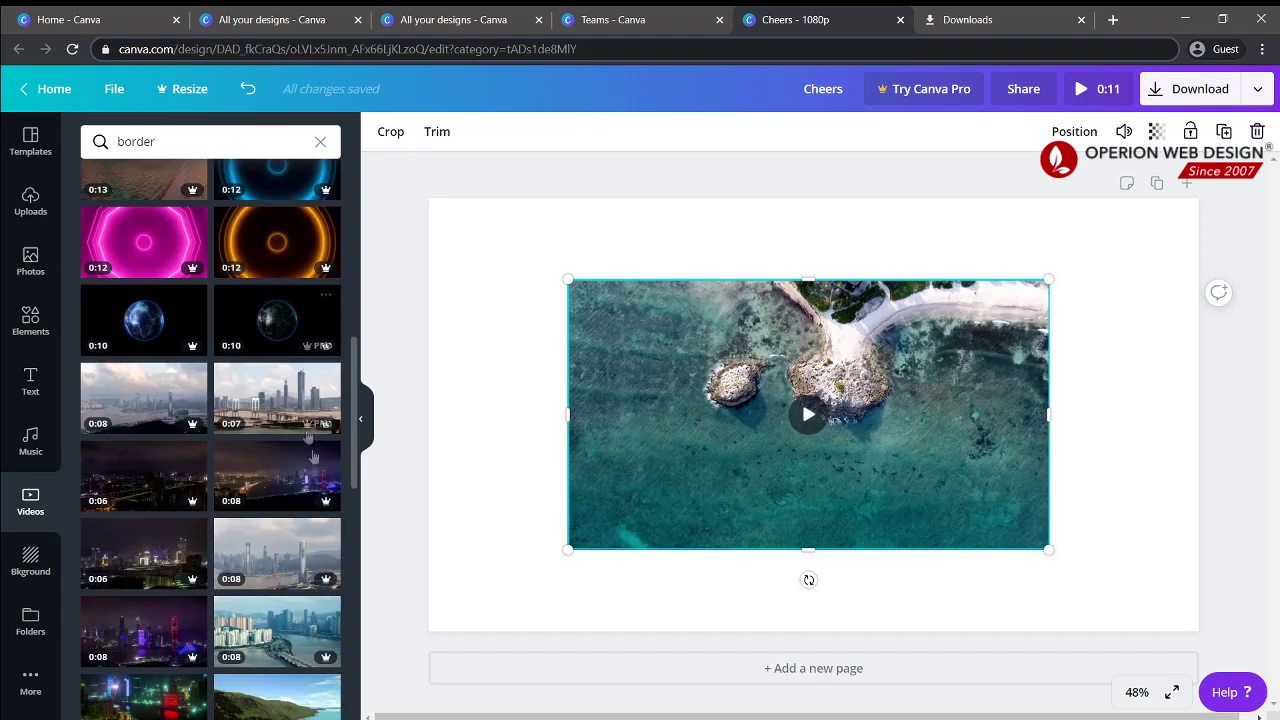
pyautogui.scroll(-5, 279, 425)
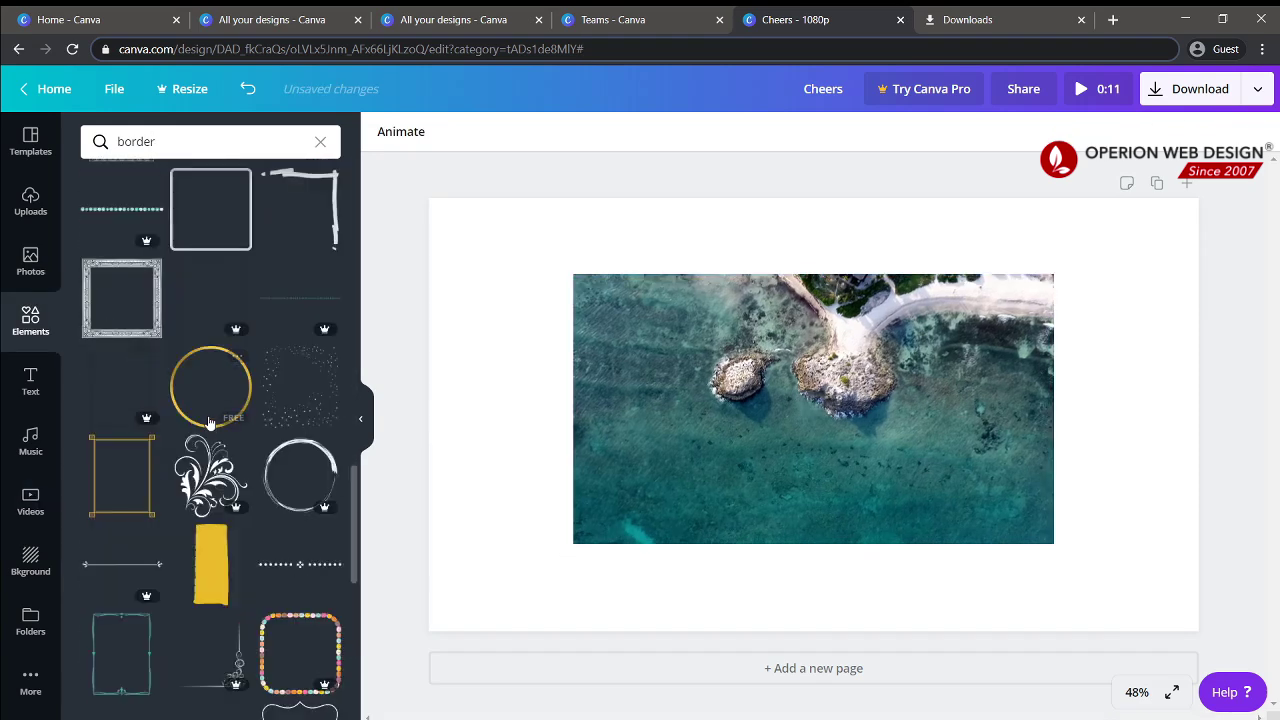
pyautogui.scroll(-4, 153, 319)
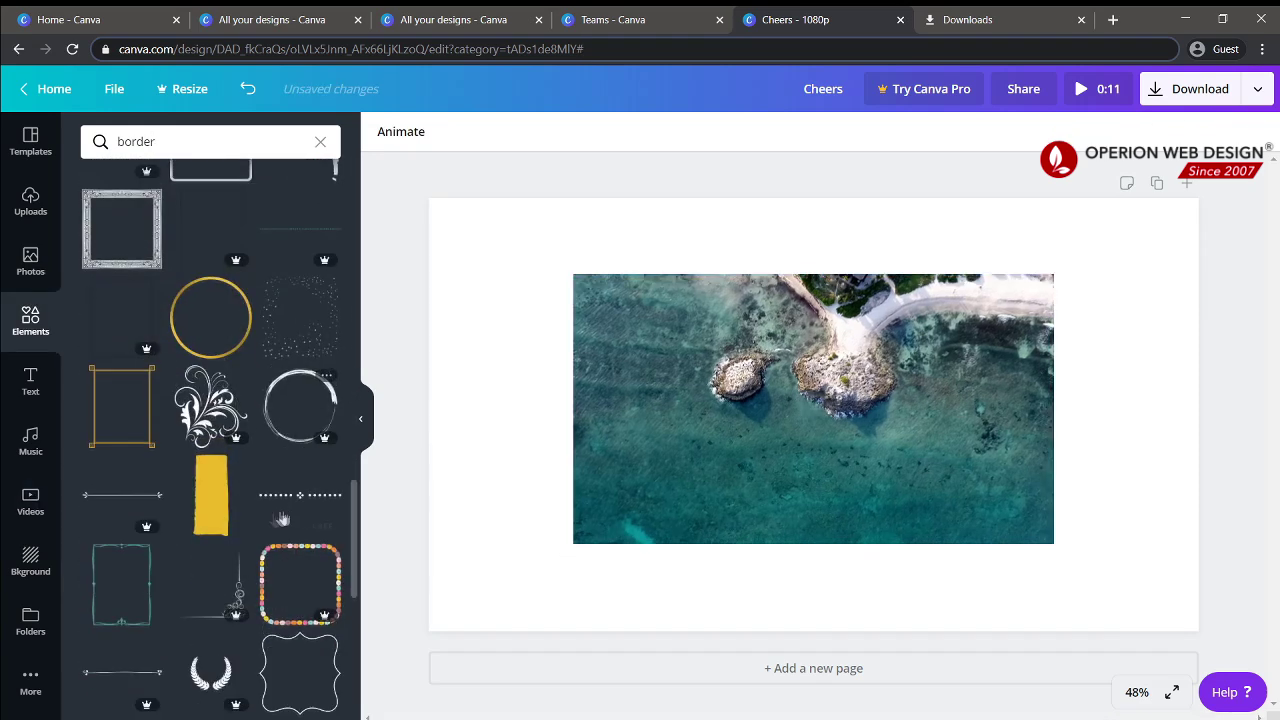
pyautogui.scroll(-2, 251, 541)
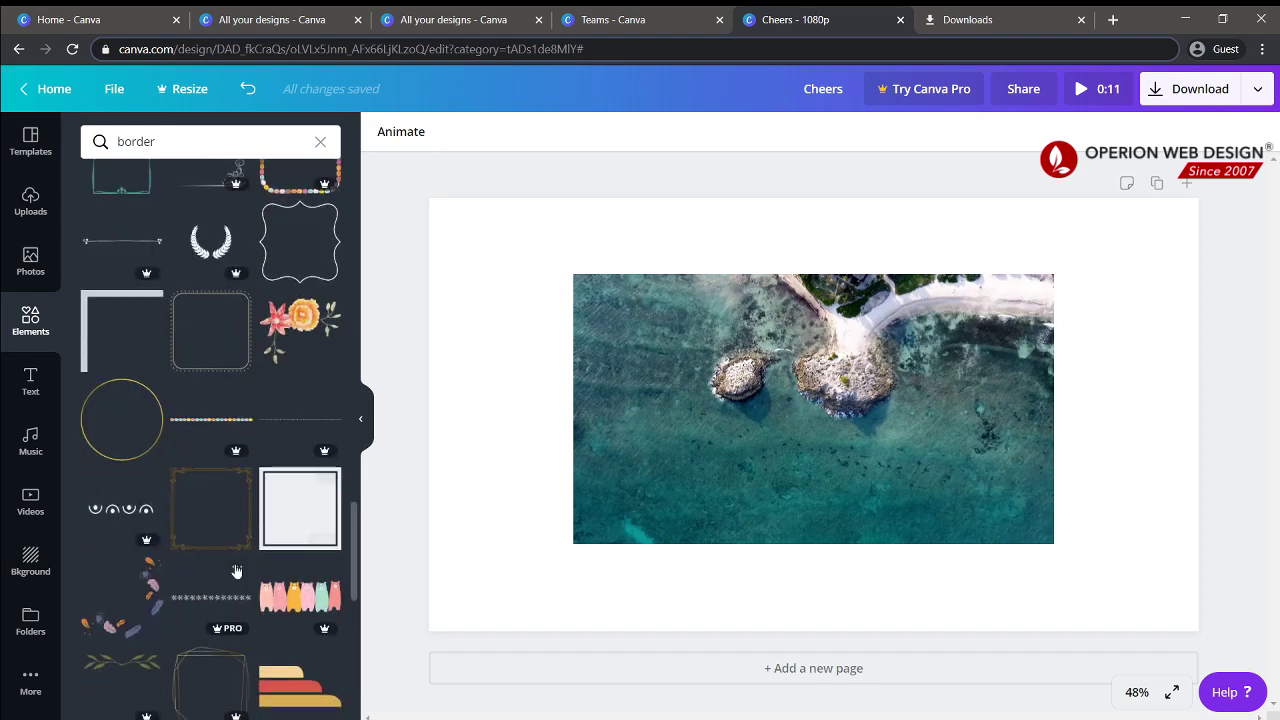
pyautogui.scroll(-2, 268, 569)
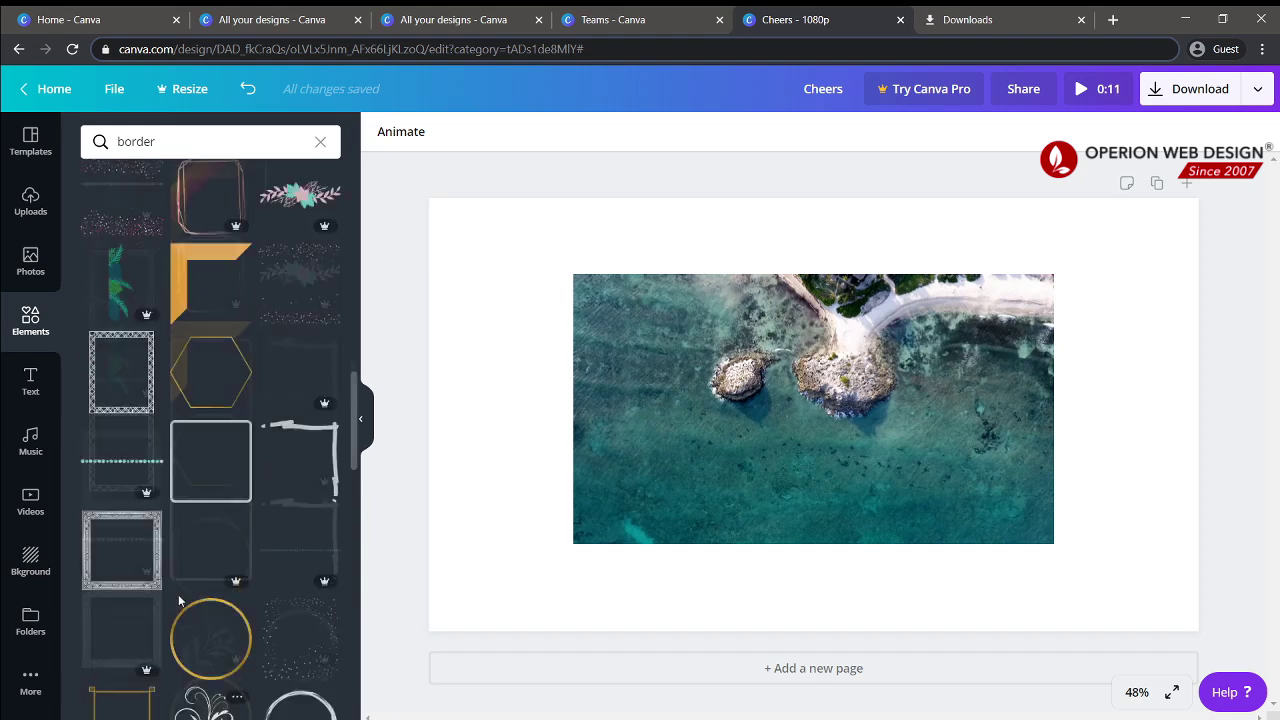
# Place the teal rounded frame, stretch it to page width and send it behind the video
pyautogui.moveTo(212, 562); pyautogui.dragTo(472, 270)
pyautogui.moveTo(674, 447); pyautogui.dragTo(812, 586)
pyautogui.moveTo(812, 397); pyautogui.dragTo(1181, 425)
pyautogui.moveTo(1197, 427); pyautogui.dragTo(1197, 427)
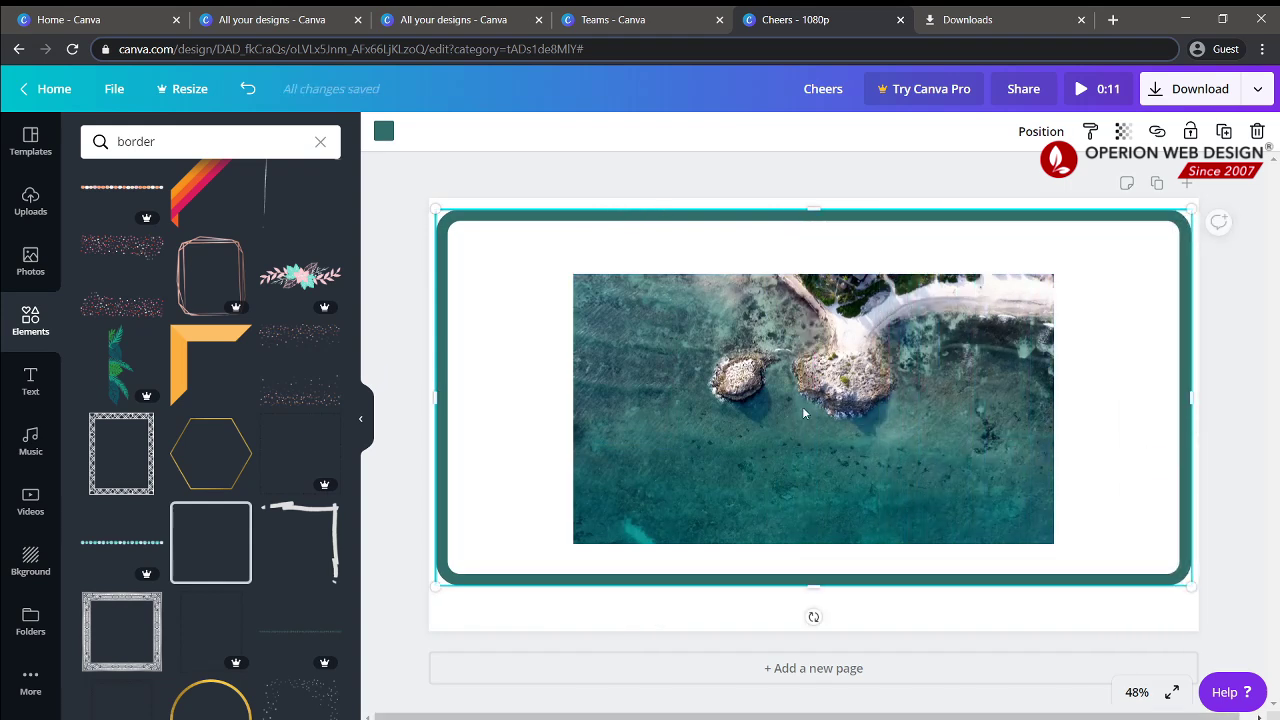
pyautogui.rightClick(806, 426)
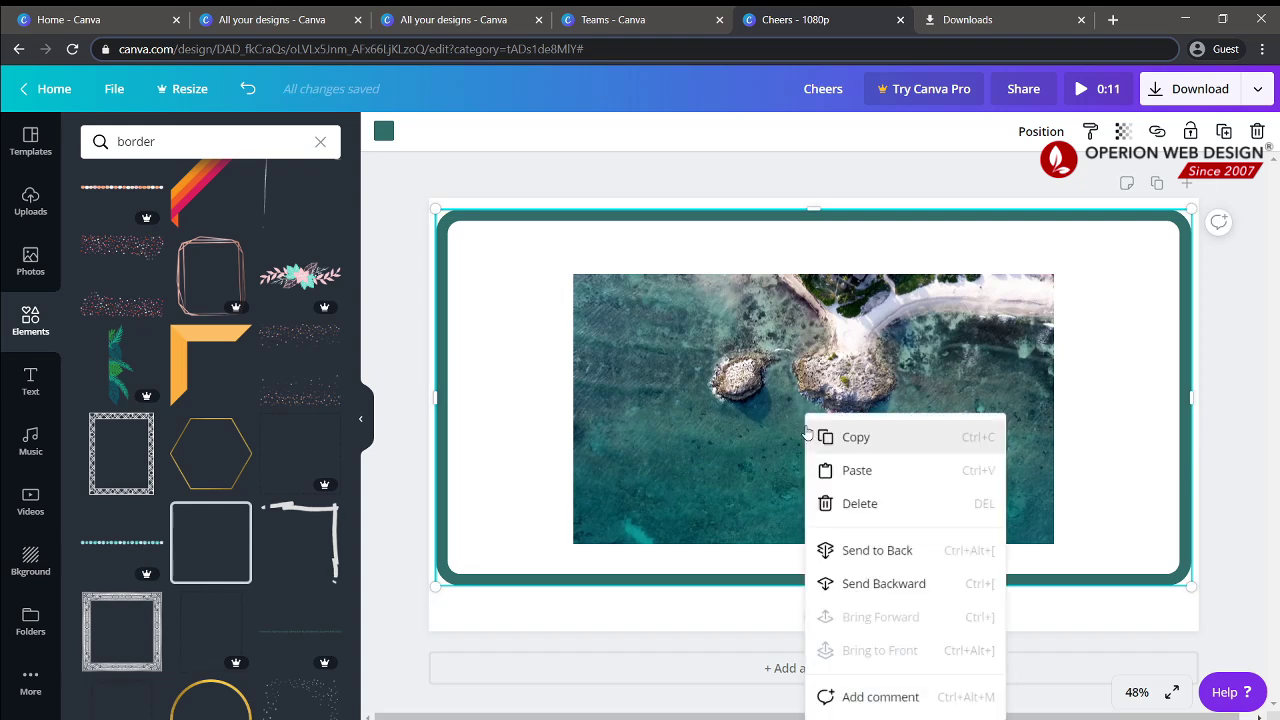
pyautogui.click(910, 540)
# Enlarge the beach video to fill the frame and send it to the back
pyautogui.click(860, 397)
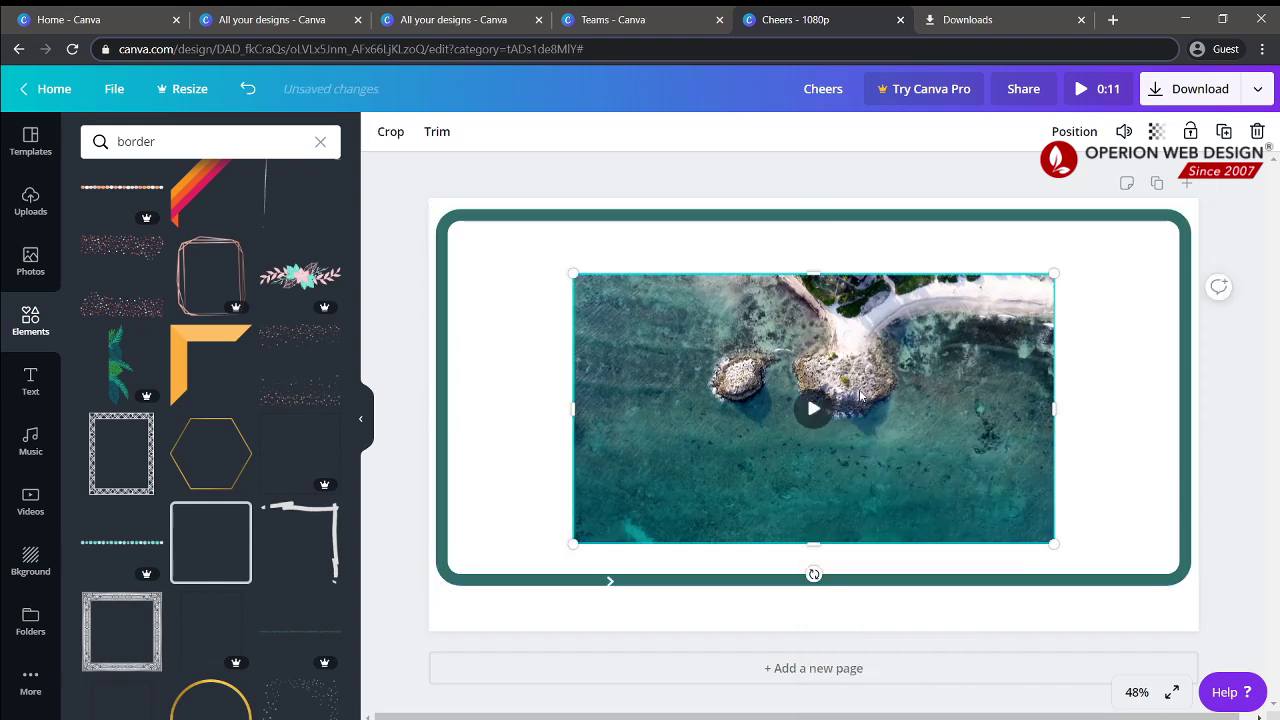
pyautogui.moveTo(882, 370); pyautogui.dragTo(755, 315)
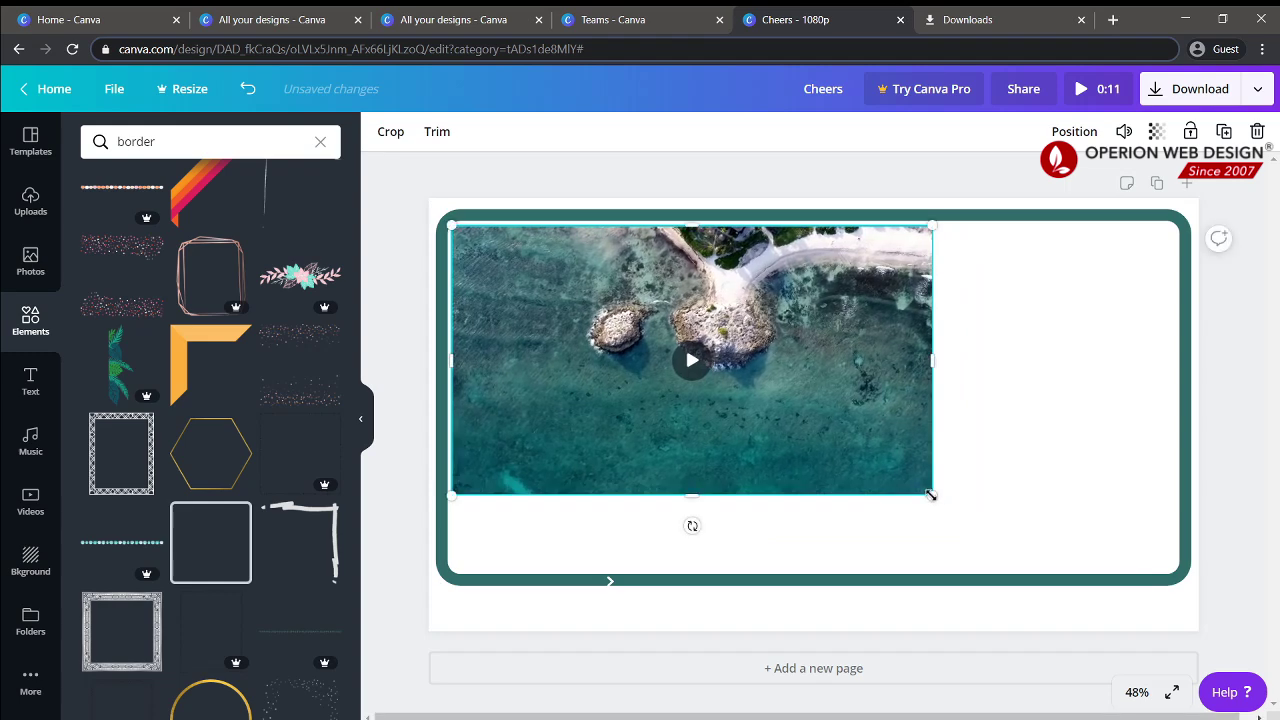
pyautogui.moveTo(931, 494); pyautogui.dragTo(1088, 580)
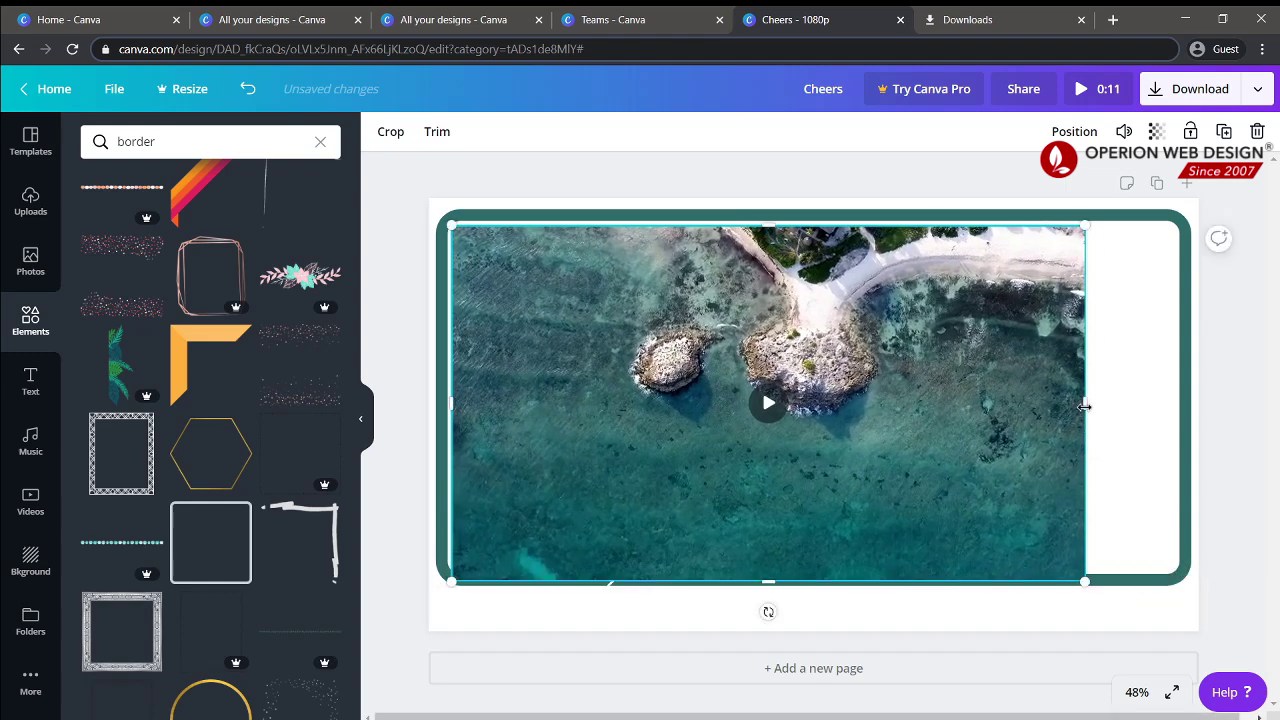
pyautogui.moveTo(1086, 403); pyautogui.dragTo(1175, 417)
pyautogui.moveTo(962, 424)
pyautogui.mouseDown()
pyautogui.moveTo(960, 406)
pyautogui.moveTo(962, 420)
pyautogui.mouseUp()
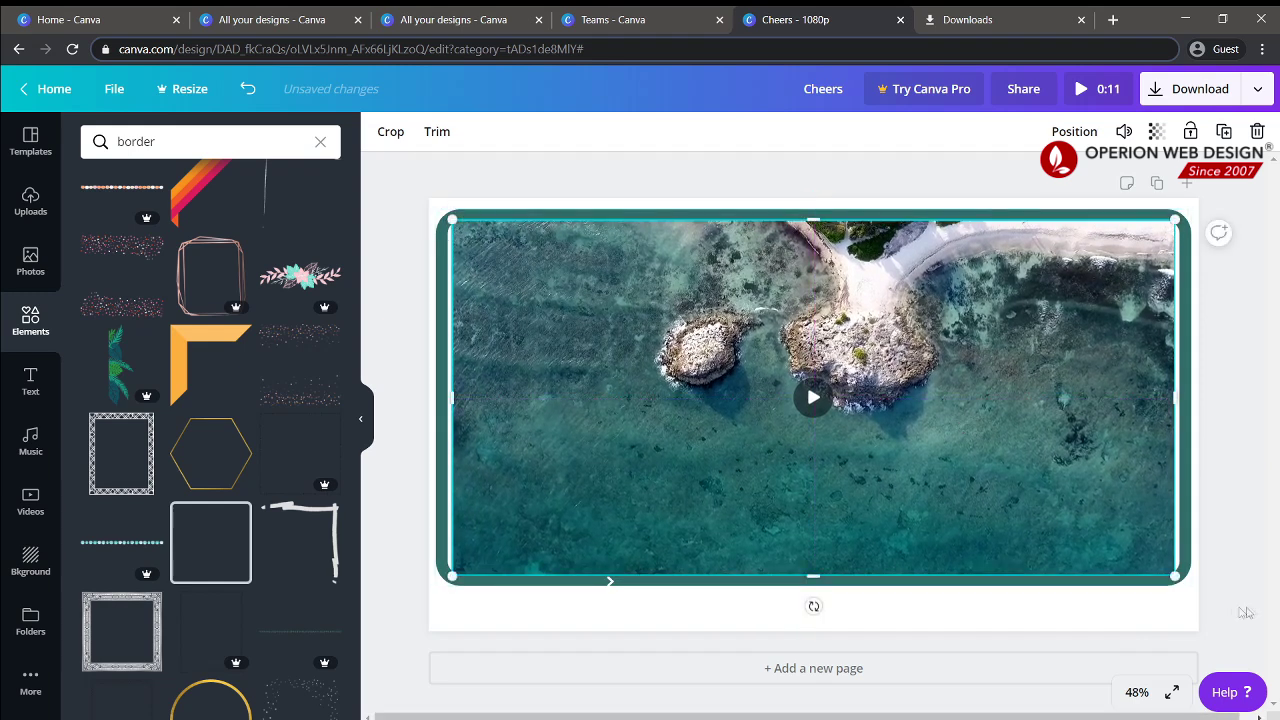
pyautogui.rightClick(1031, 531)
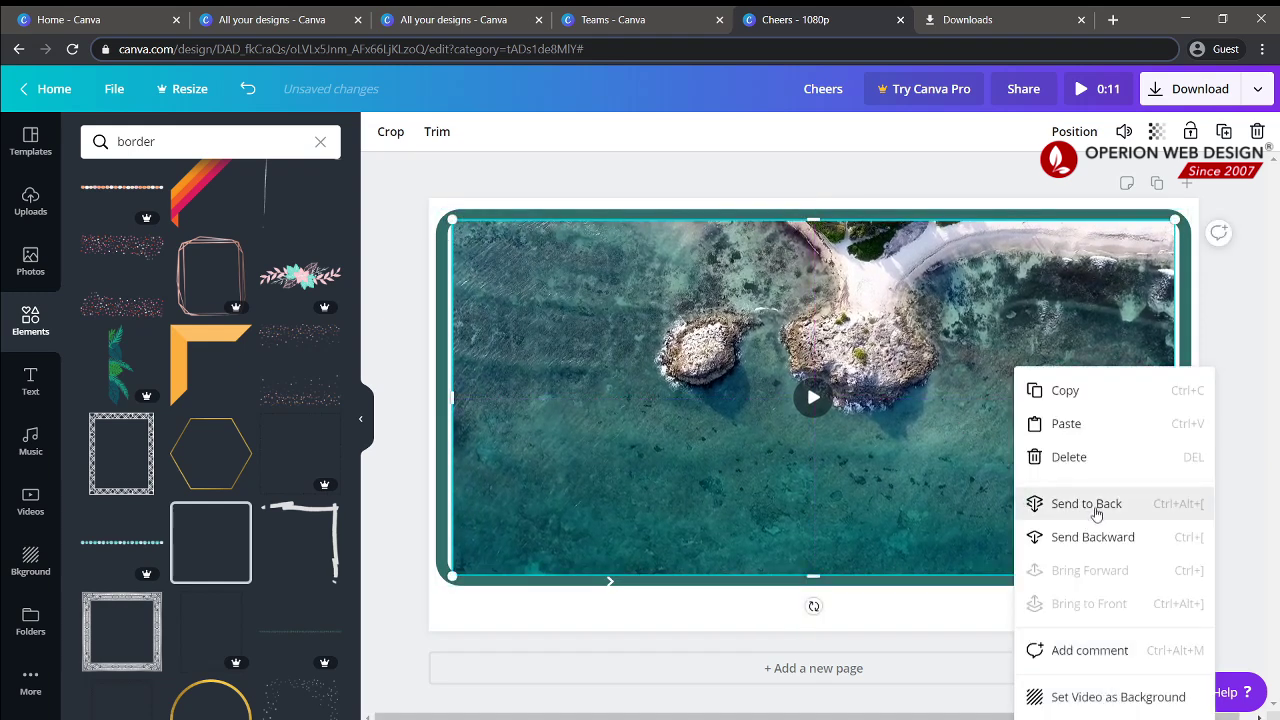
pyautogui.click(1050, 503)
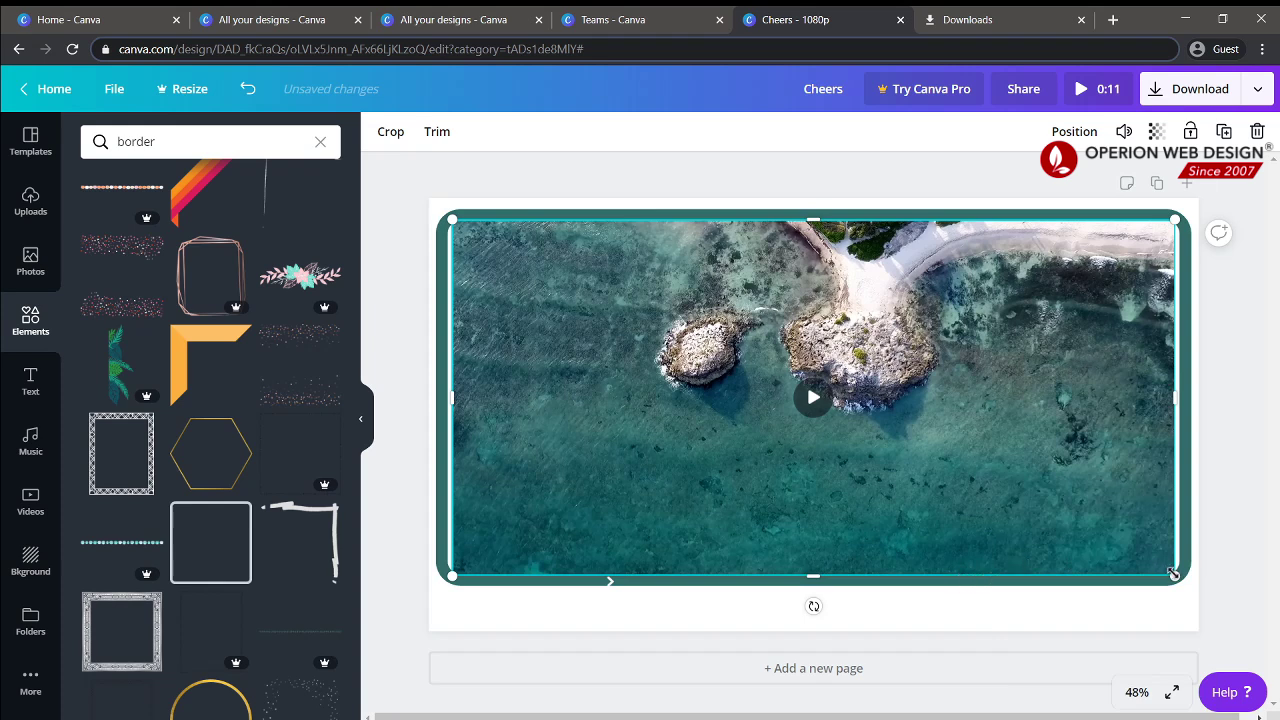
# Resize and nudge the teal border so it fits snugly around the video
pyautogui.moveTo(1170, 577); pyautogui.dragTo(1175, 577)
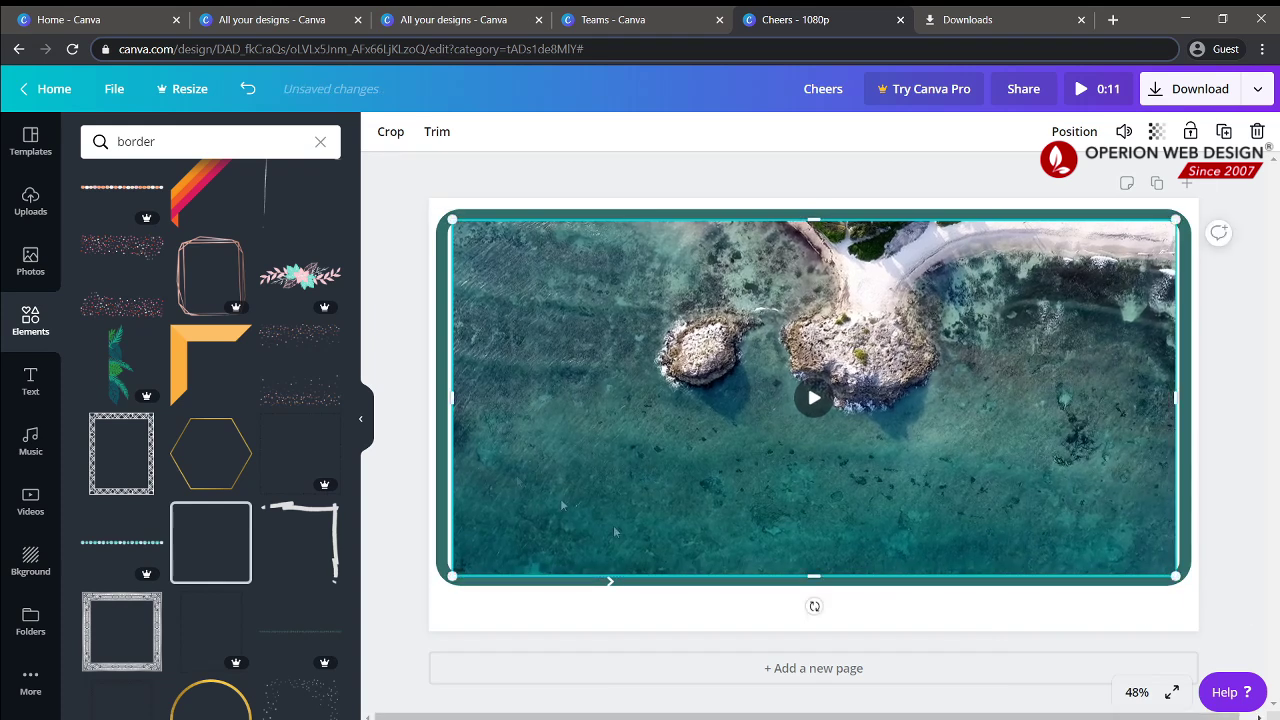
pyautogui.click(437, 465)
pyautogui.moveTo(660, 470)
pyautogui.mouseDown()
pyautogui.moveTo(711, 460)
pyautogui.moveTo(663, 474)
pyautogui.moveTo(654, 463)
pyautogui.moveTo(664, 467)
pyautogui.mouseUp()
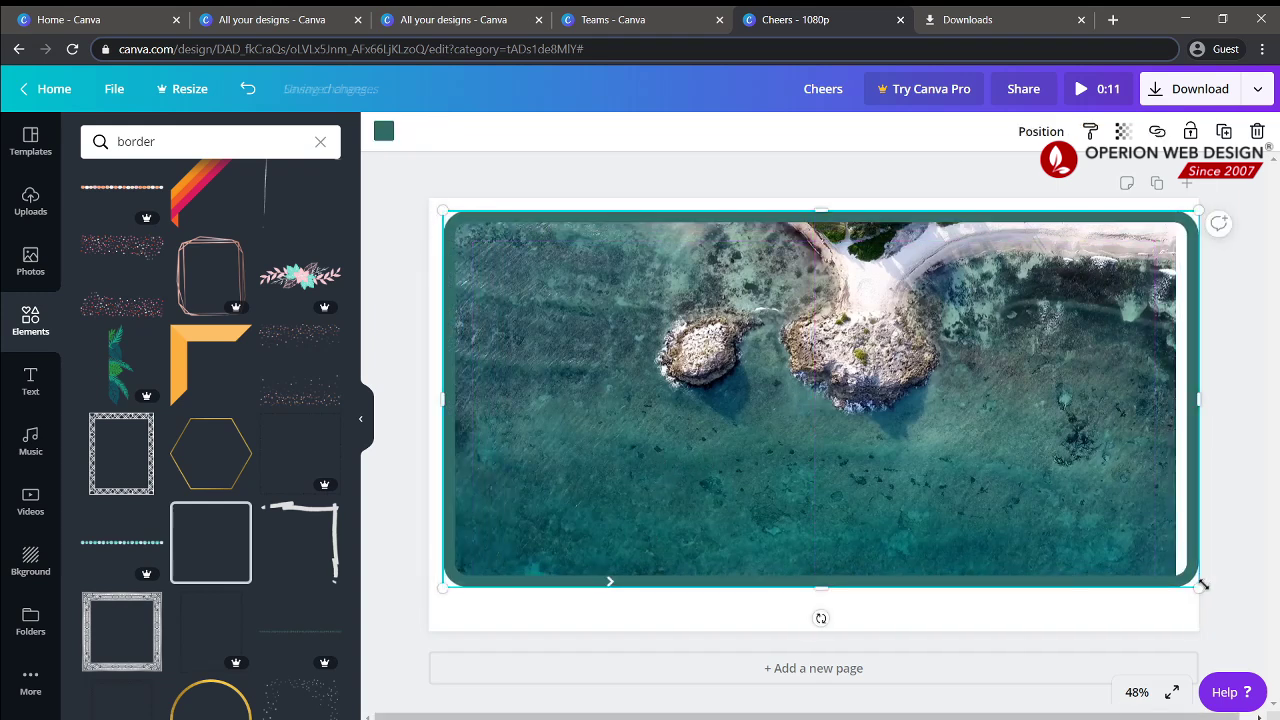
pyautogui.moveTo(1203, 585); pyautogui.dragTo(1185, 582)
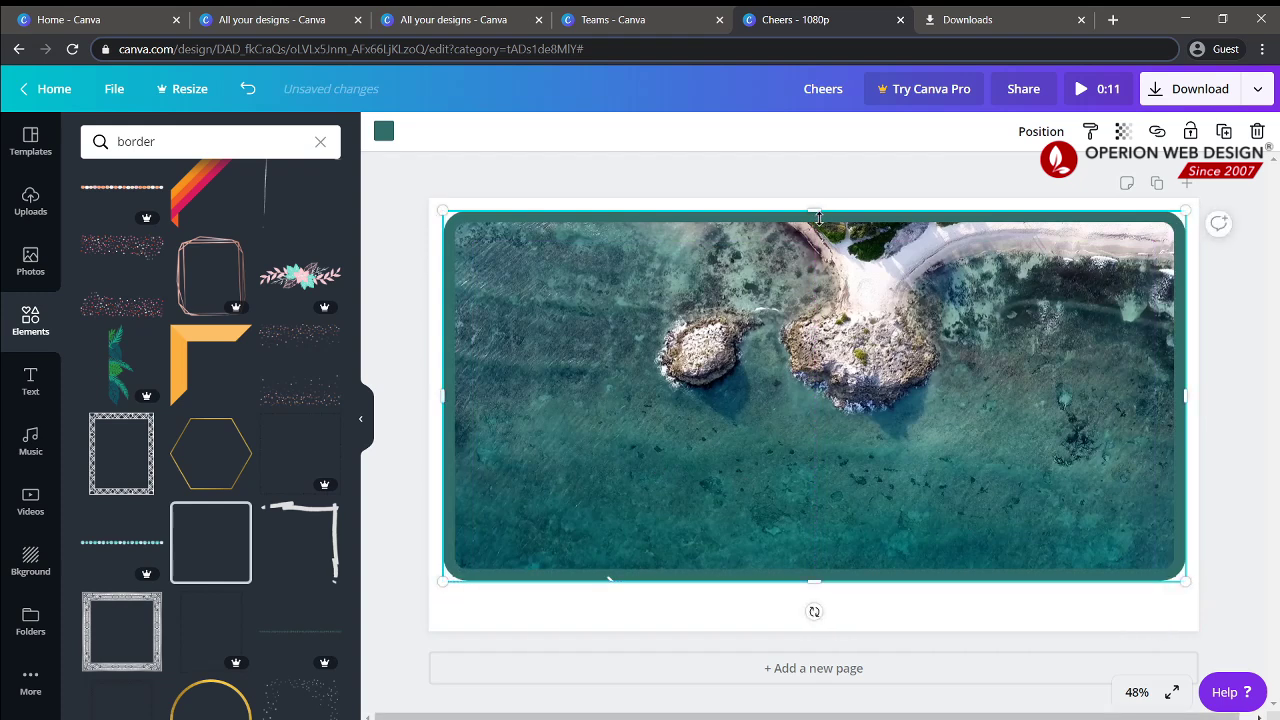
pyautogui.moveTo(816, 209); pyautogui.dragTo(816, 213)
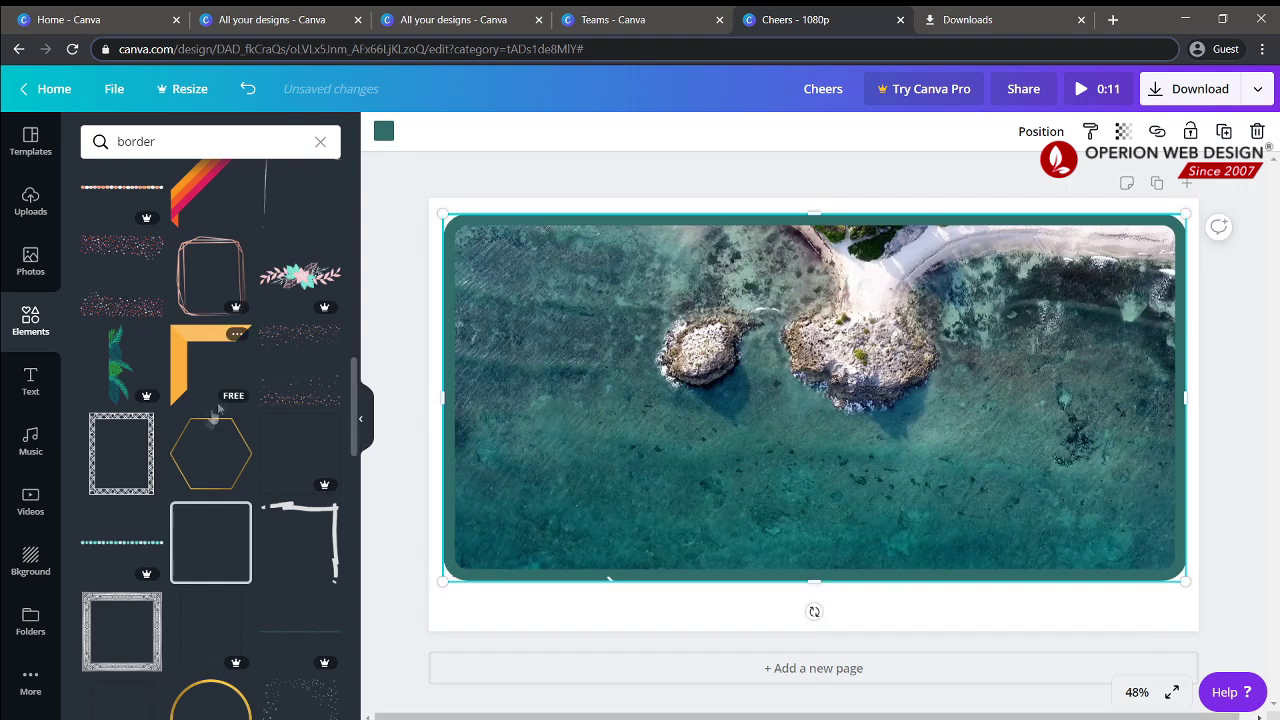
# Place coral '3' and '1' stickers at the video's top corners, then save the design
pyautogui.scroll(-5, 201, 413)
pyautogui.scroll(10, 201, 413)
pyautogui.moveTo(210, 292); pyautogui.dragTo(580, 340)
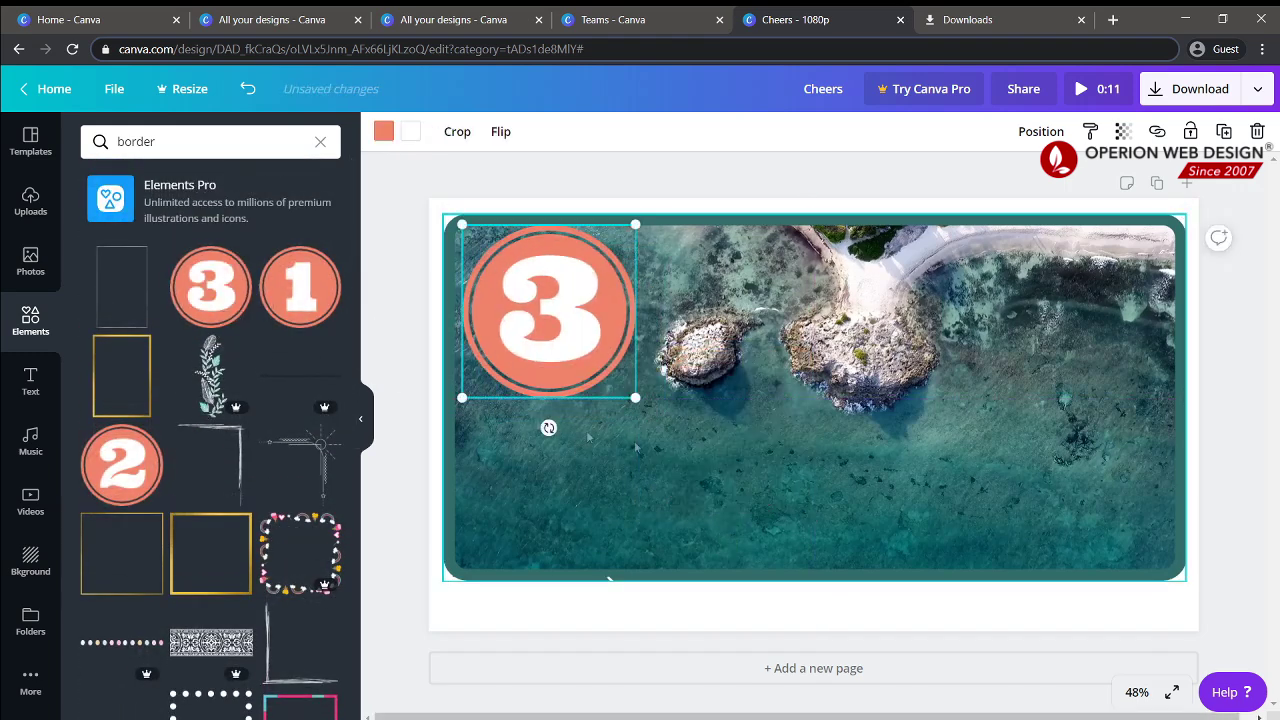
pyautogui.moveTo(278, 312); pyautogui.dragTo(1069, 333)
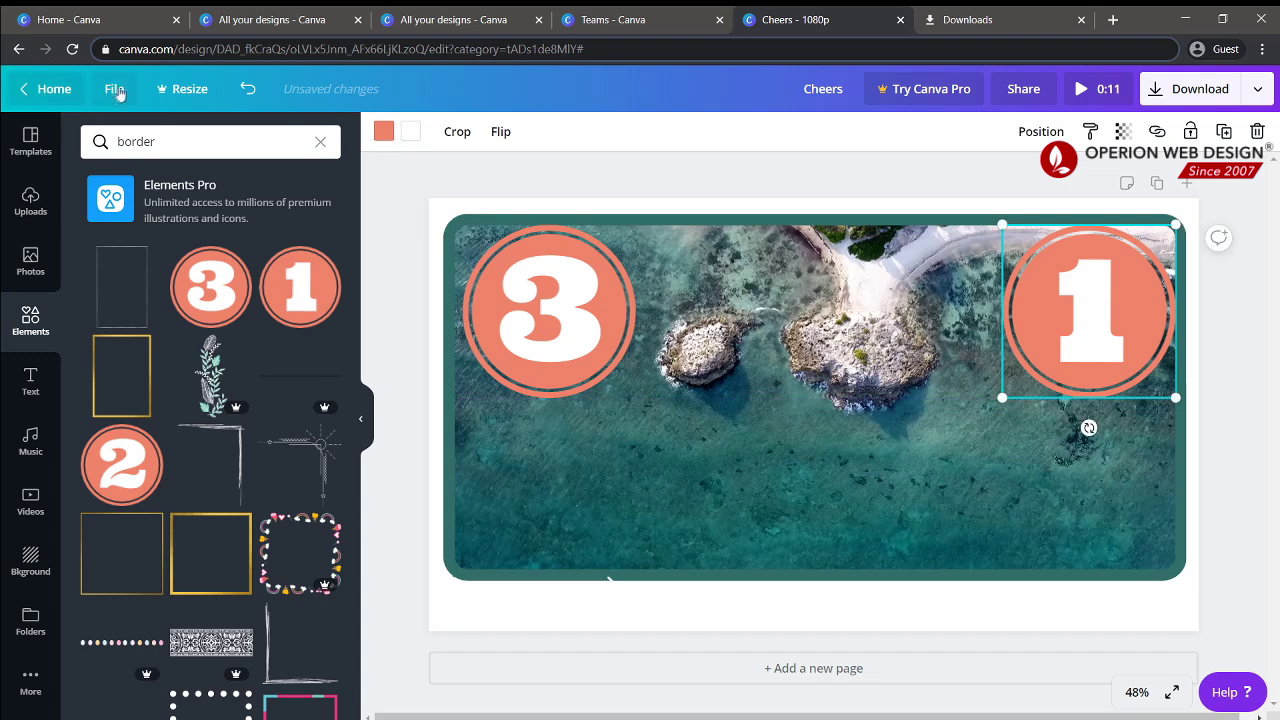
pyautogui.click(116, 90)
pyautogui.click(165, 327)
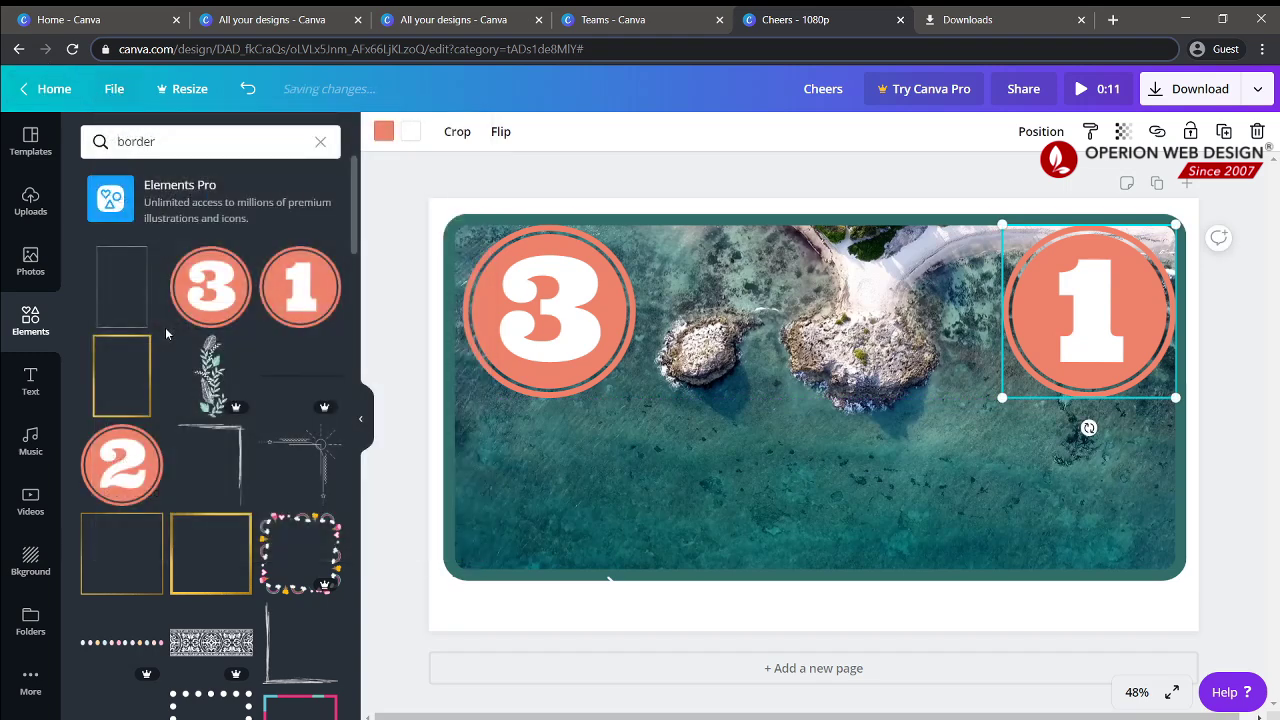